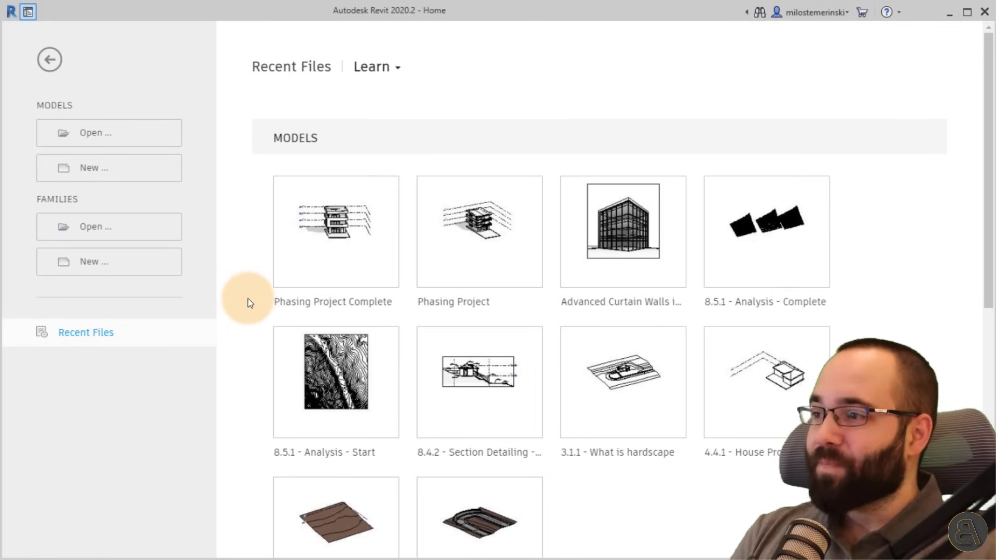
# Begin a new project and choose Architecture Design Template - Metric as its template file
pyautogui.click(102, 179)
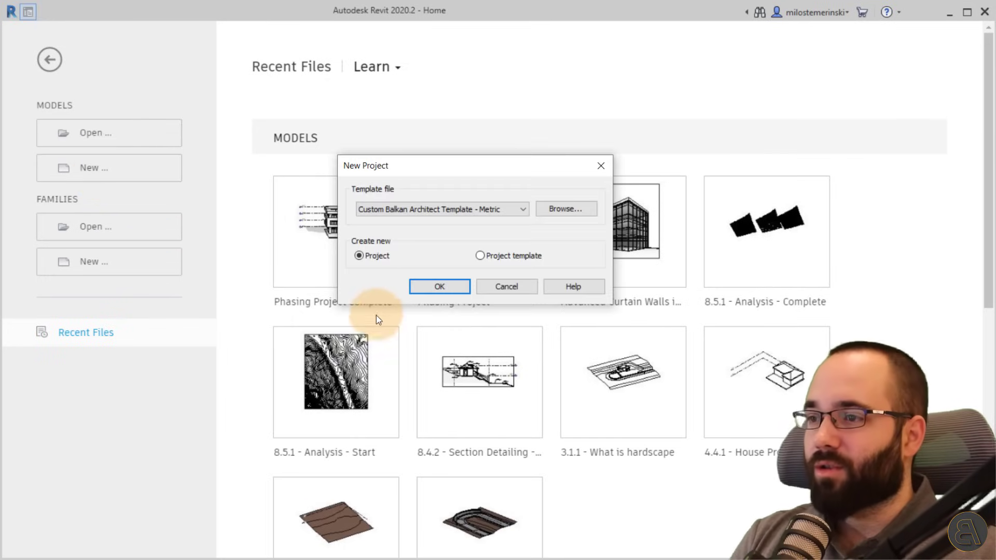
pyautogui.click(397, 213)
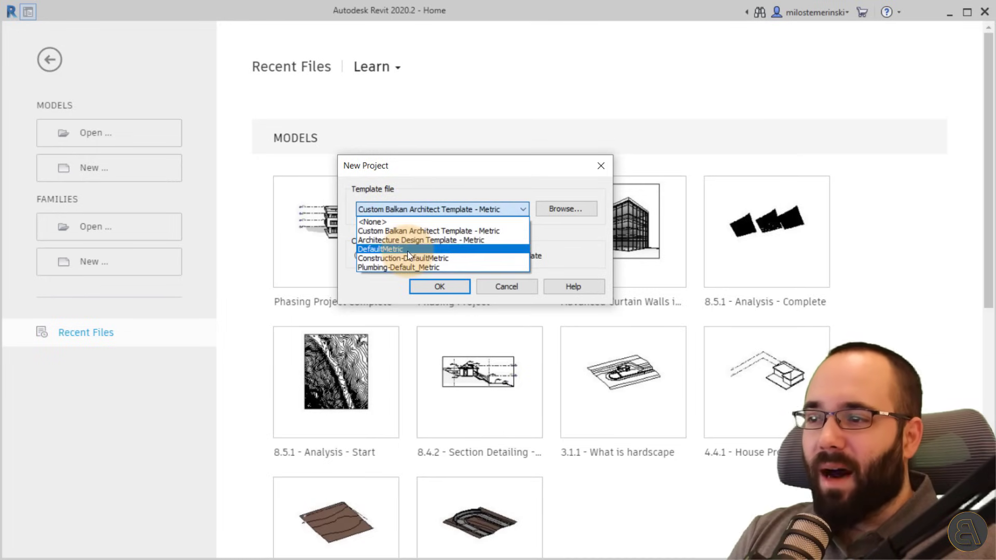
pyautogui.click(432, 245)
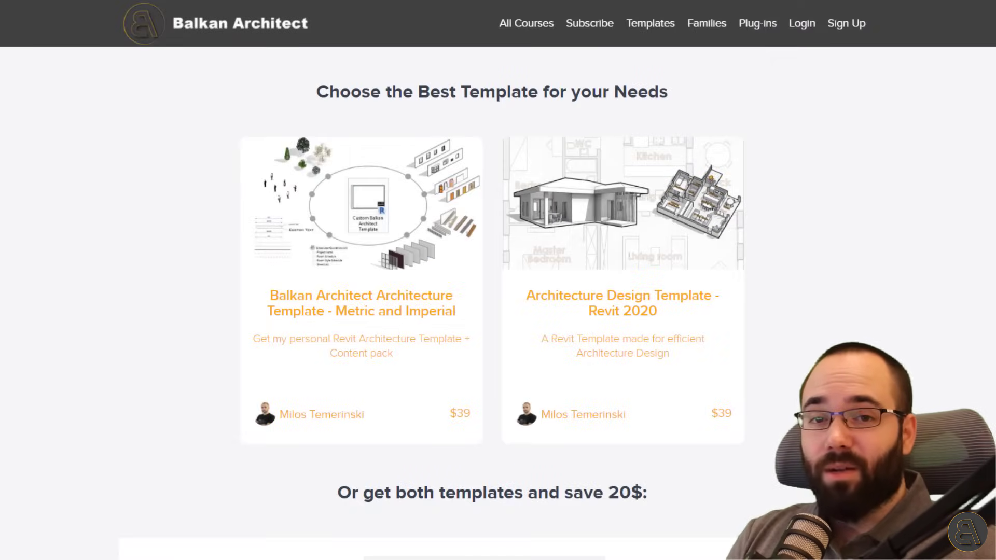
# Browse the Revit templates and family packs offered on the Balkan Architect website
pyautogui.scroll(-1, 491, 290)
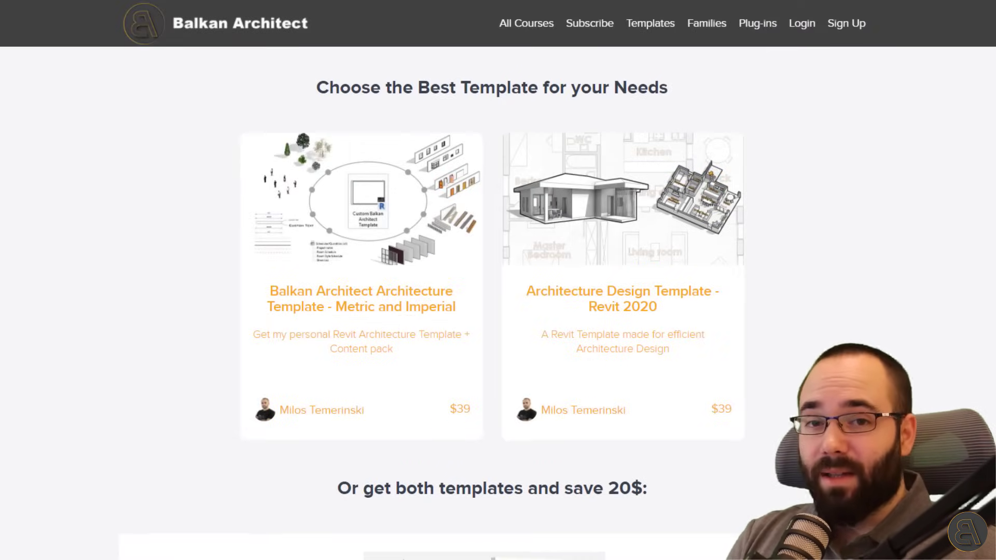
pyautogui.scroll(1, 491, 290)
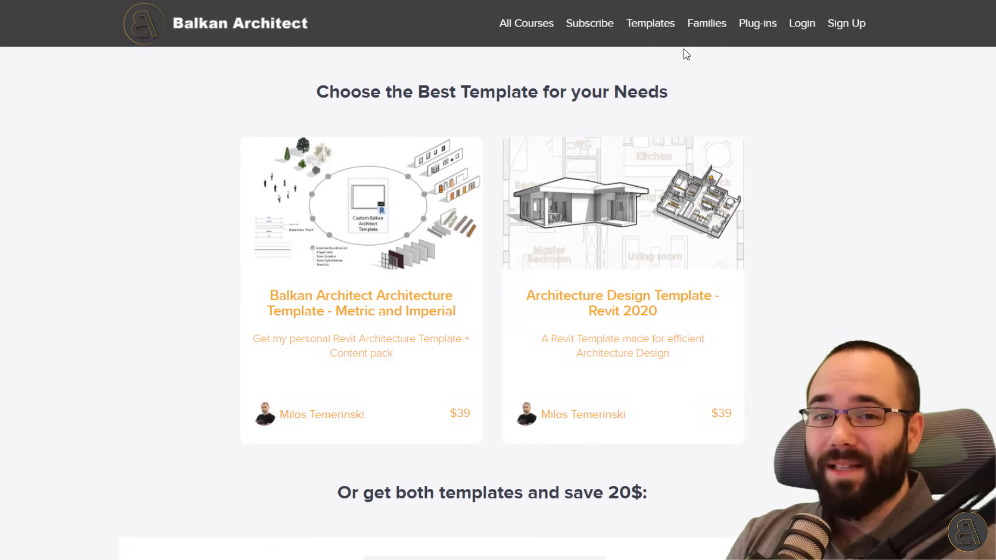
pyautogui.click(705, 26)
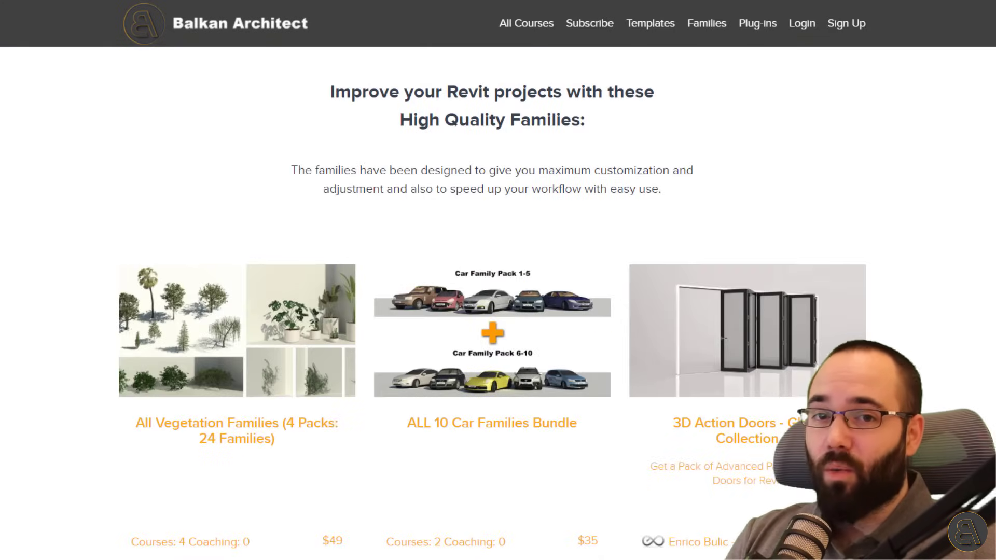
pyautogui.scroll(-4, 492, 306)
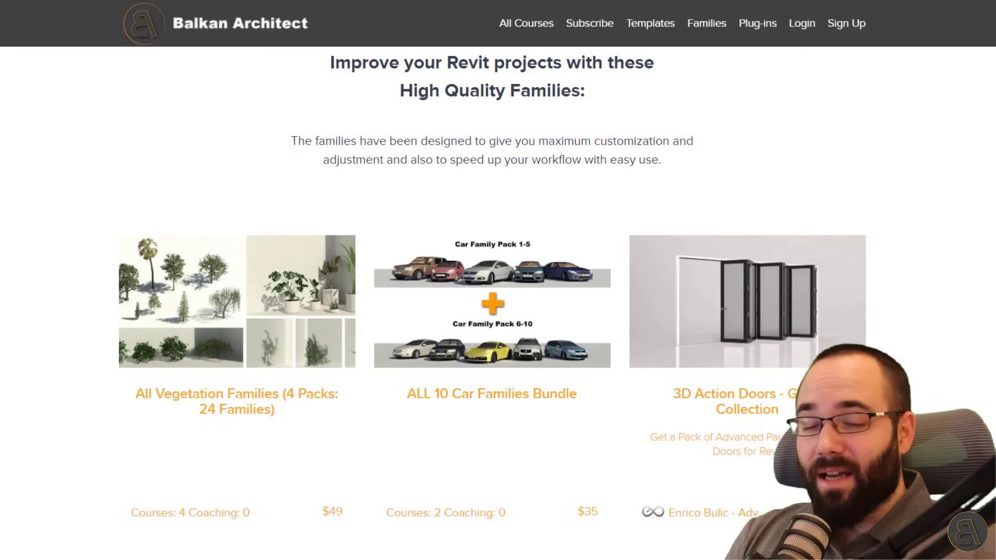
pyautogui.scroll(-5, 492, 306)
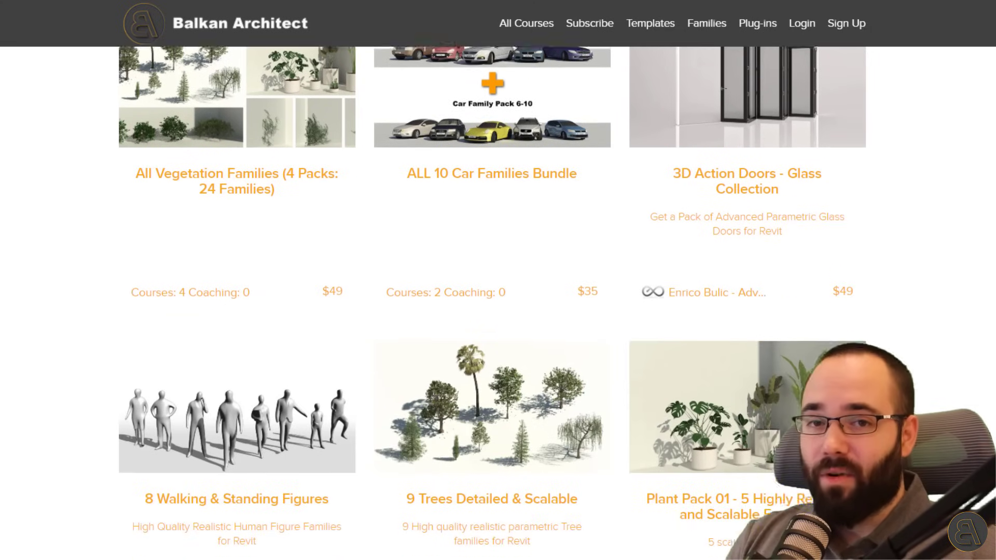
pyautogui.scroll(-8, 493, 306)
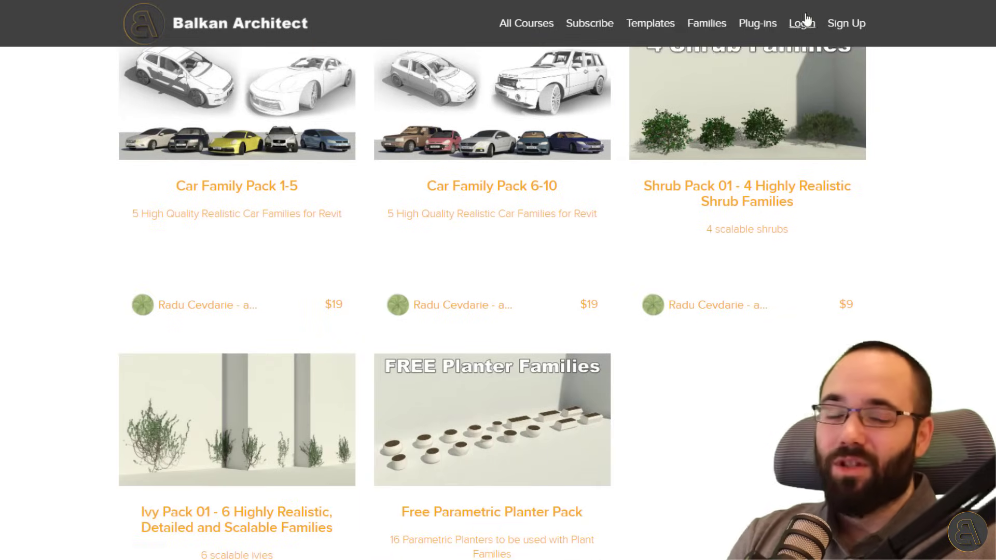
pyautogui.click(756, 30)
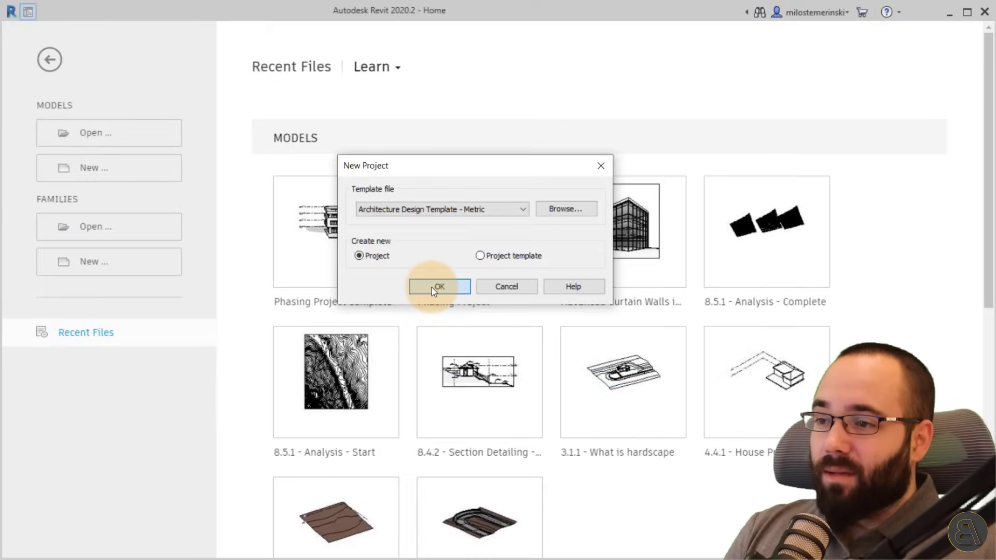
# Return to Revit, create the project from the chosen template and open the Site floor plan
pyautogui.click(432, 287)
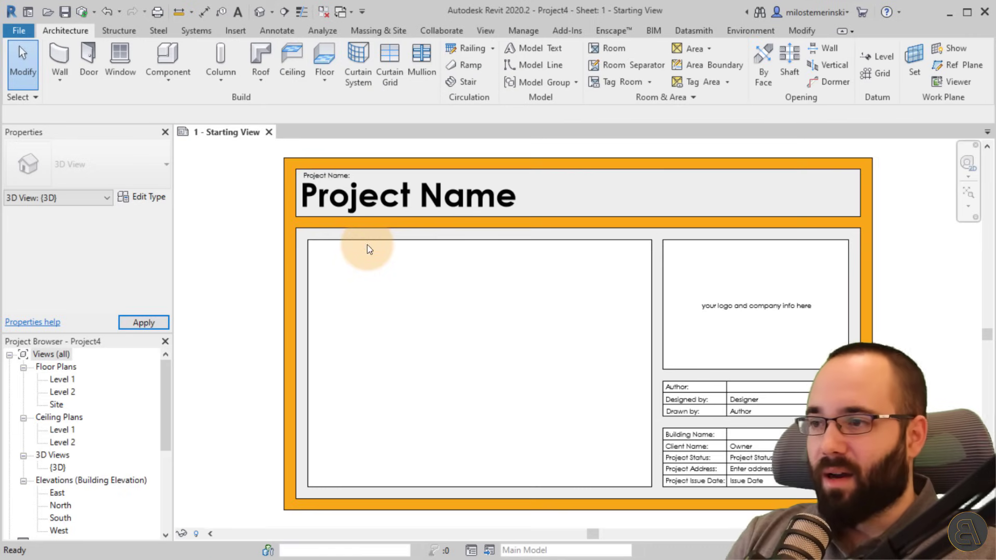
pyautogui.moveTo(454, 326); pyautogui.dragTo(436, 334, button='middle')
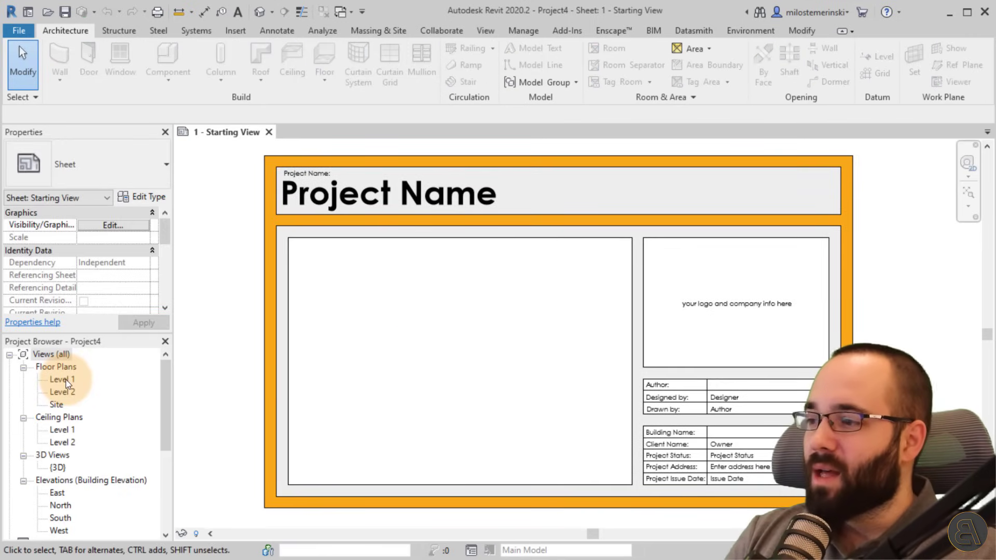
pyautogui.doubleClick(56, 404)
pyautogui.moveTo(596, 339); pyautogui.dragTo(478, 358, button='middle')
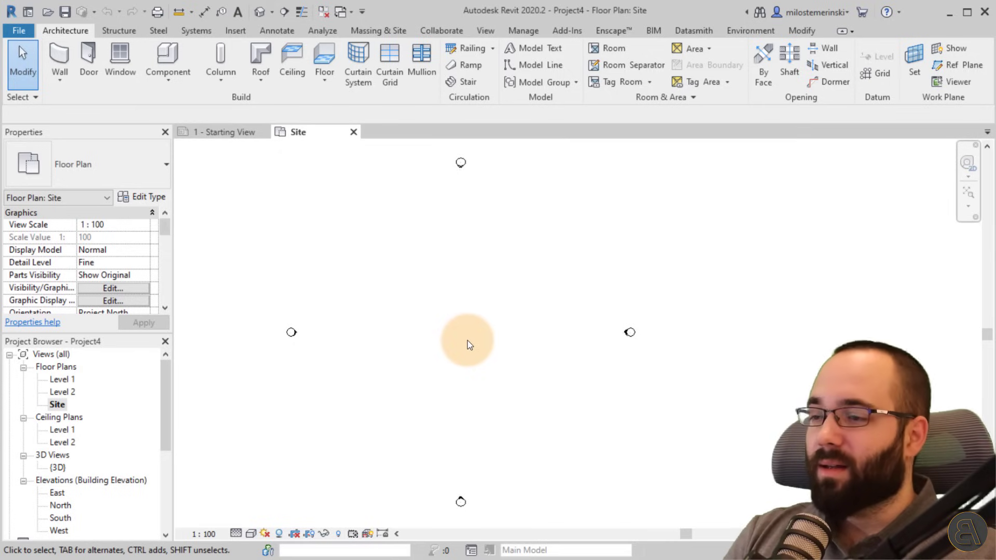
# Open the South building elevation
pyautogui.scroll(-1, 97, 480)
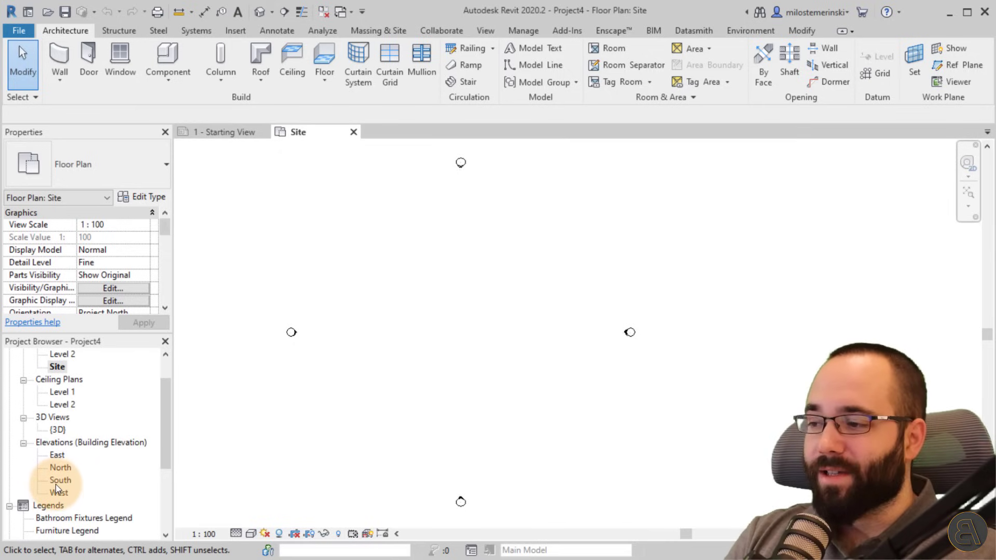
pyautogui.doubleClick(61, 481)
pyautogui.moveTo(505, 359); pyautogui.dragTo(494, 356, button='middle')
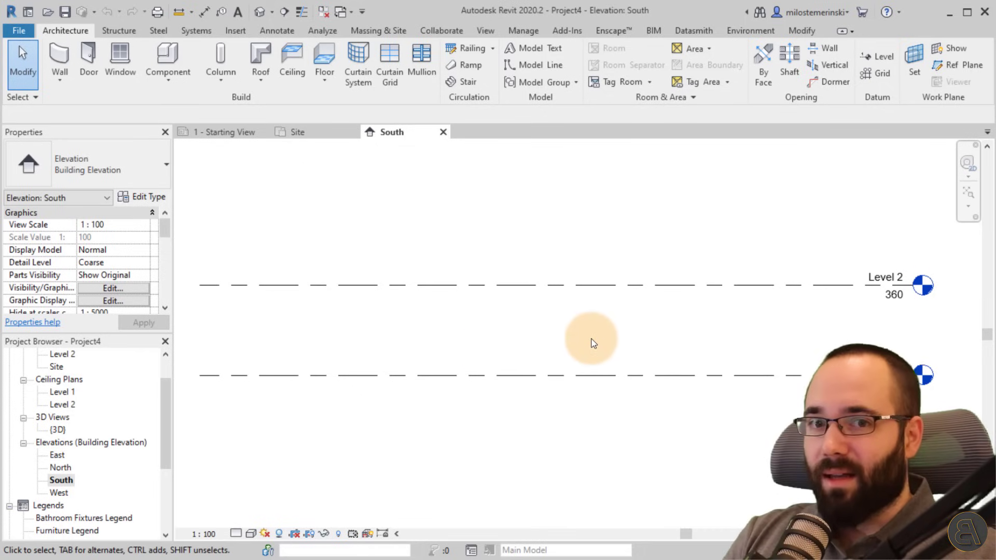
# Set the elevation of Level 2 to 600
pyautogui.click(890, 302)
pyautogui.click(888, 303)
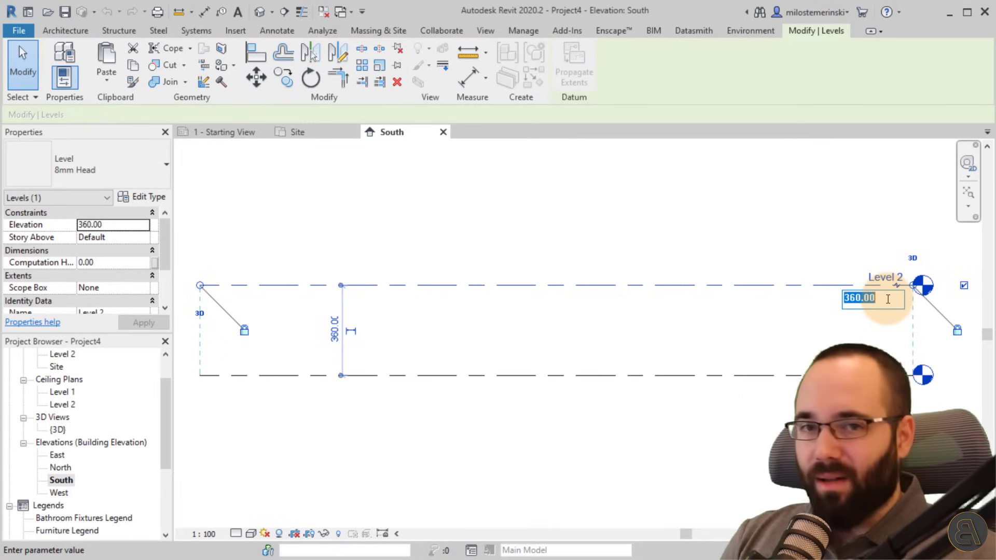
pyautogui.write('60')
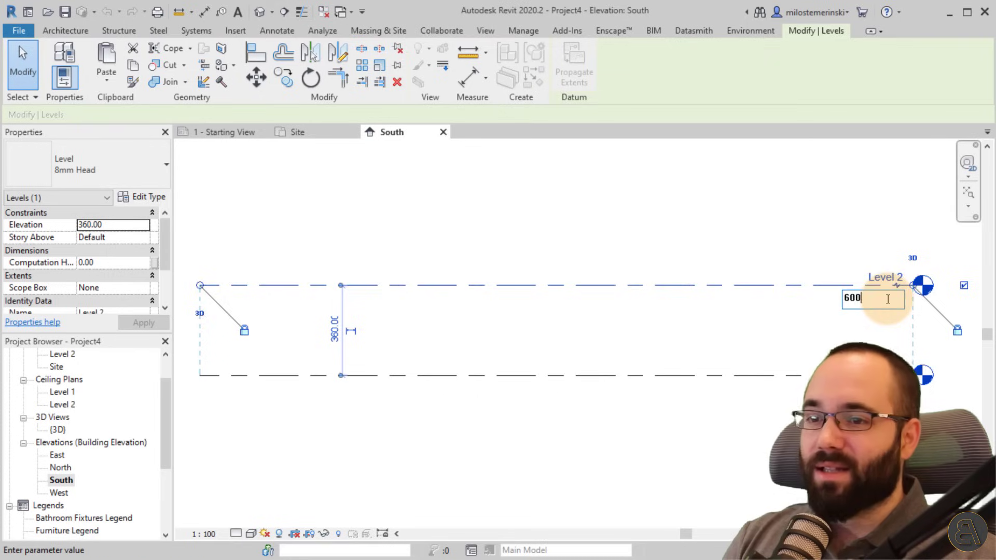
pyautogui.write('0')
pyautogui.press('Return')
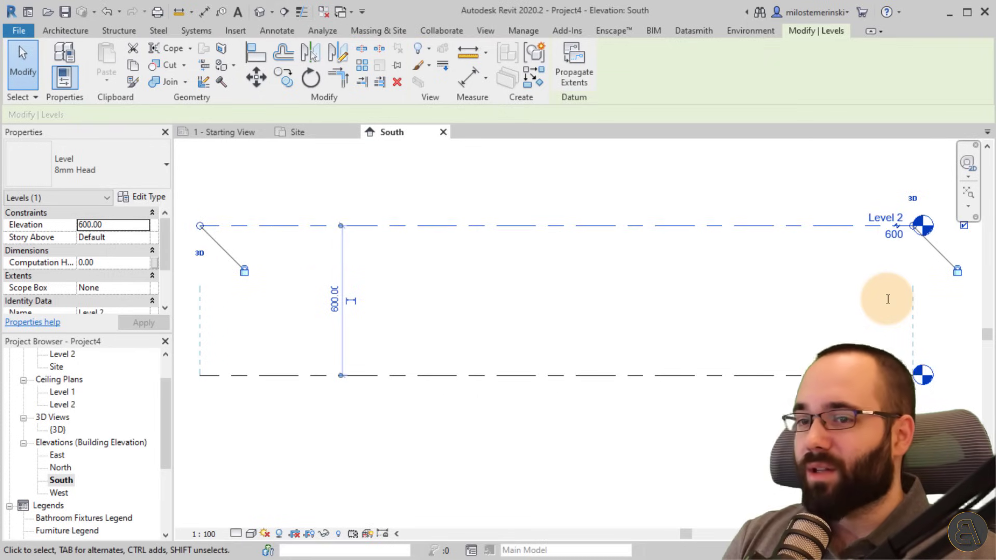
# Set the elevation of Level 2 to 550 and deselect the level
pyautogui.click(893, 236)
pyautogui.moveTo(856, 238); pyautogui.dragTo(841, 241)
pyautogui.write('55')
pyautogui.press('Return')
pyautogui.click(678, 345)
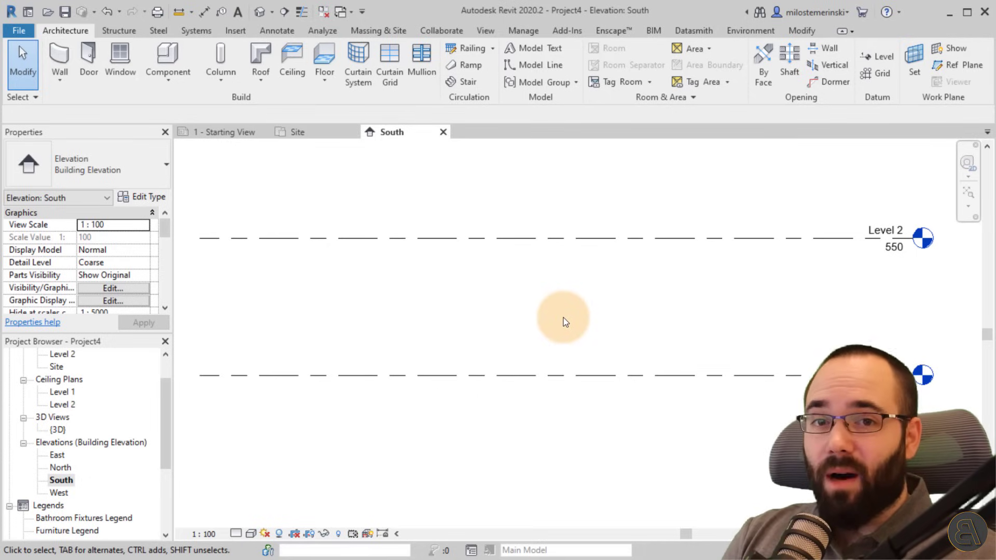
# Return to the Site floor plan and turn on the display of mass form and floors
pyautogui.click(317, 133)
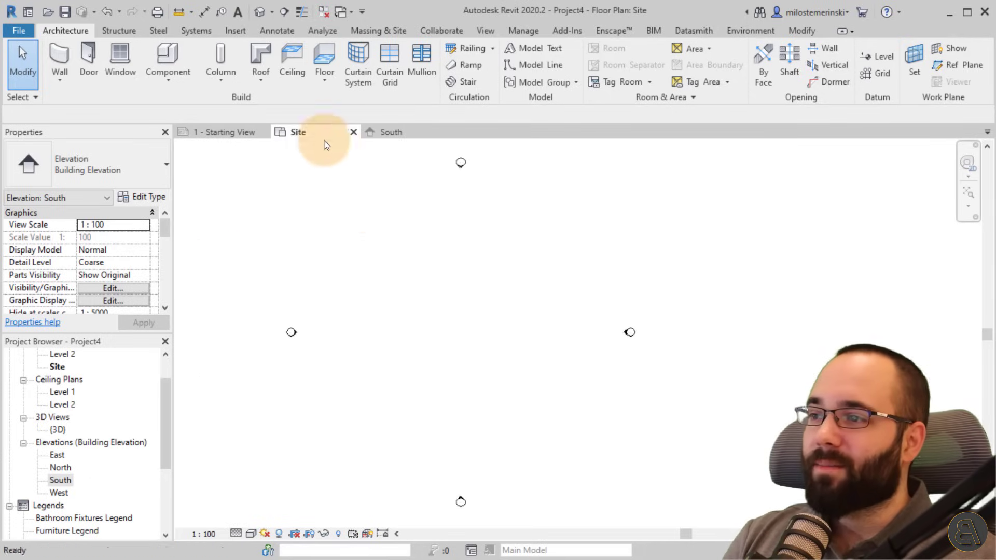
pyautogui.click(371, 33)
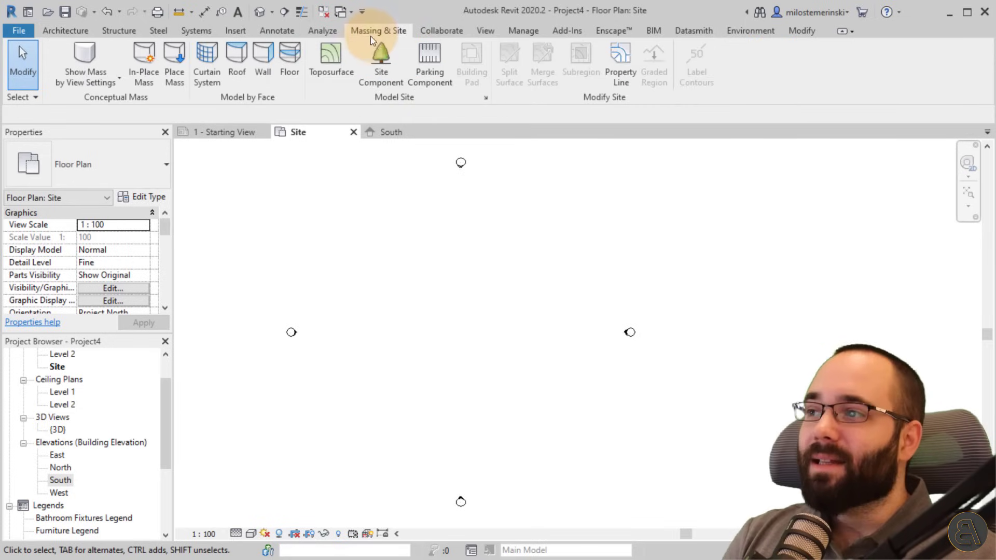
pyautogui.click(80, 56)
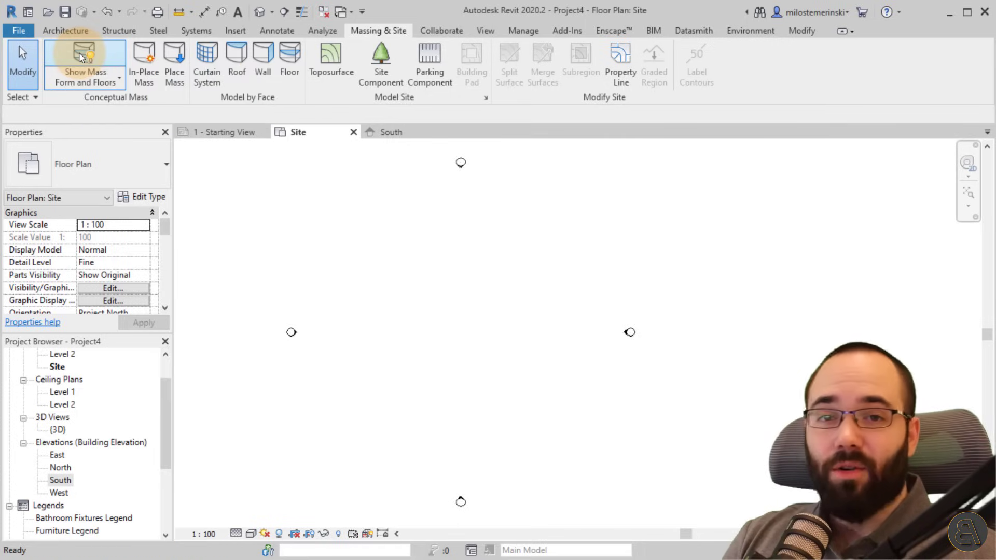
pyautogui.click(201, 162)
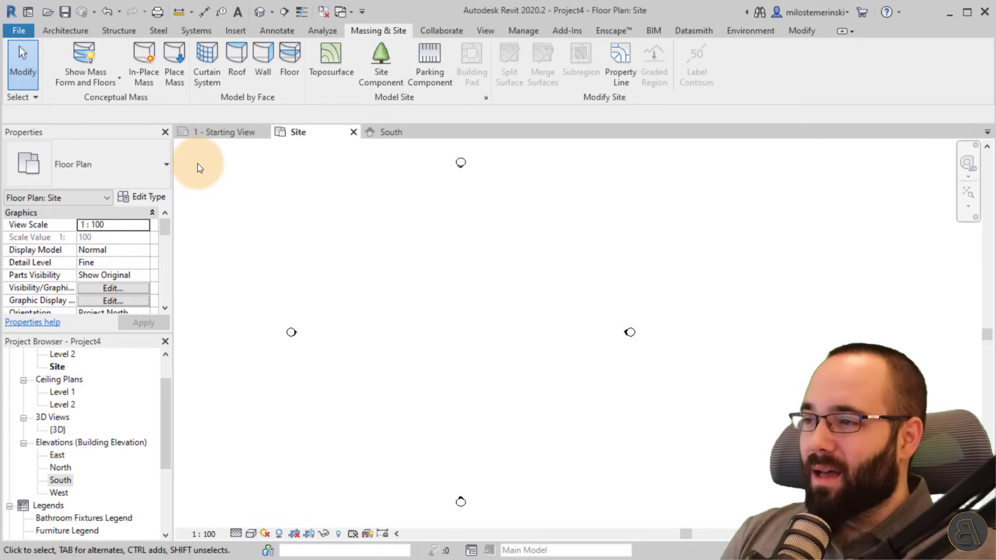
# Start an in-place mass and sketch a model-line rectangle about 1500 wide on Level 1, centred between the elevation markers
pyautogui.click(148, 83)
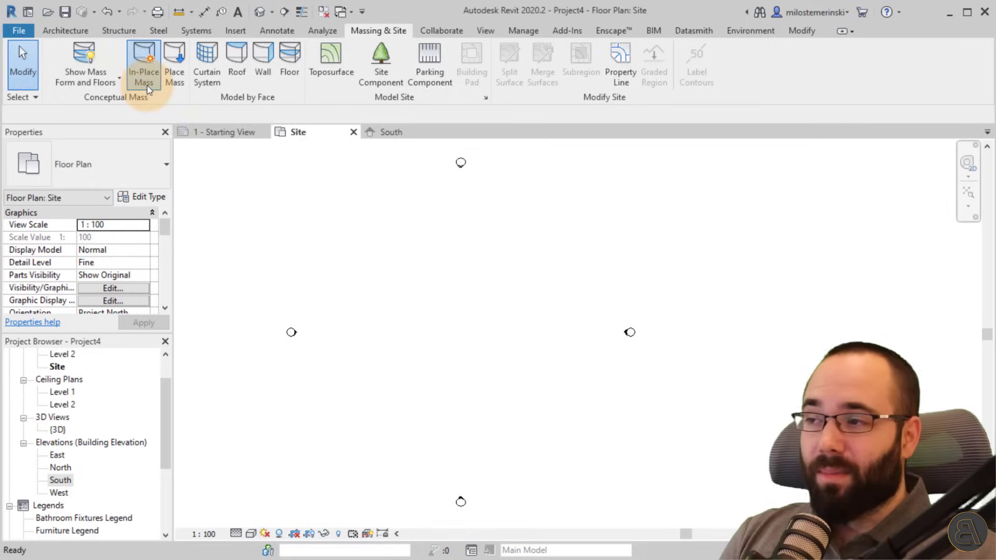
pyautogui.click(504, 313)
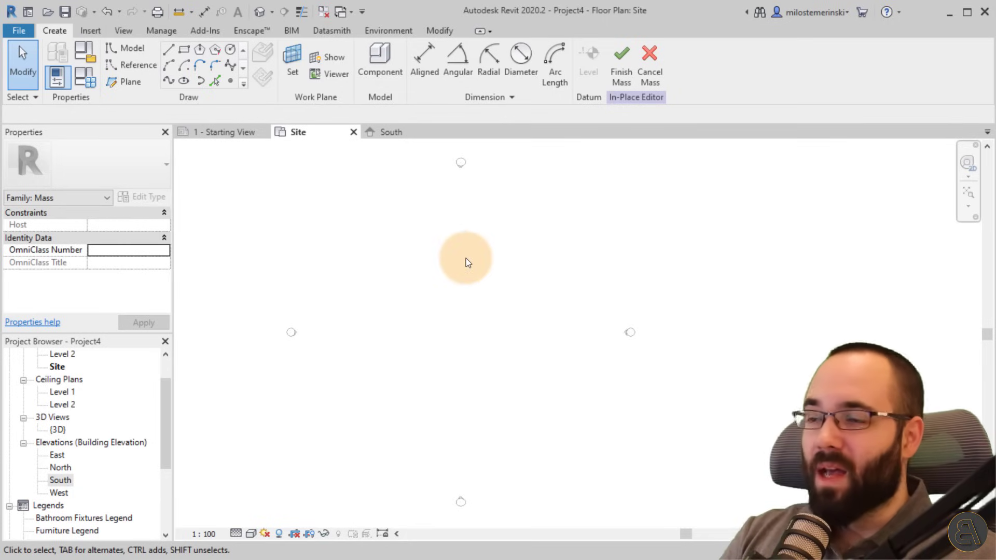
pyautogui.click(183, 50)
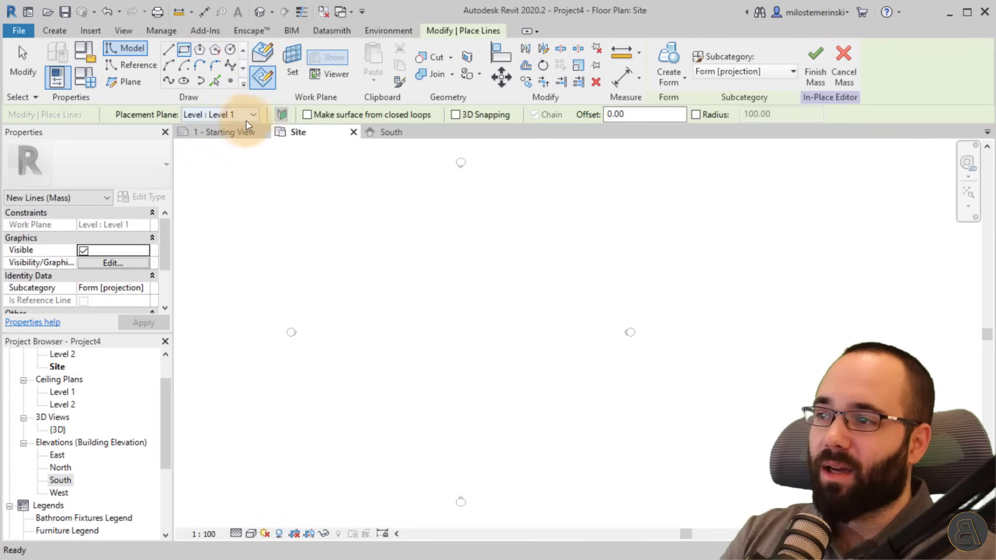
pyautogui.click(366, 253)
pyautogui.click(558, 412)
pyautogui.click(410, 308)
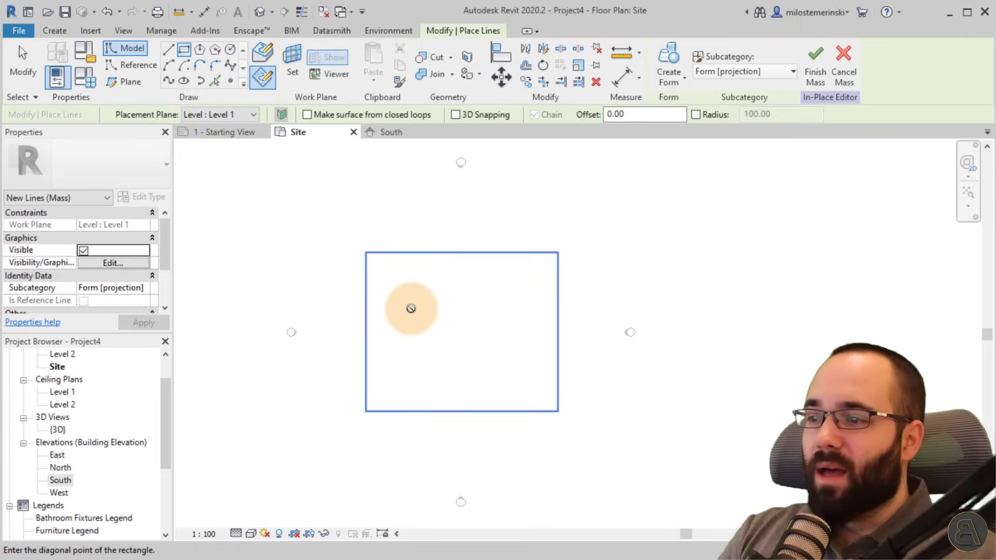
pyautogui.click(512, 349)
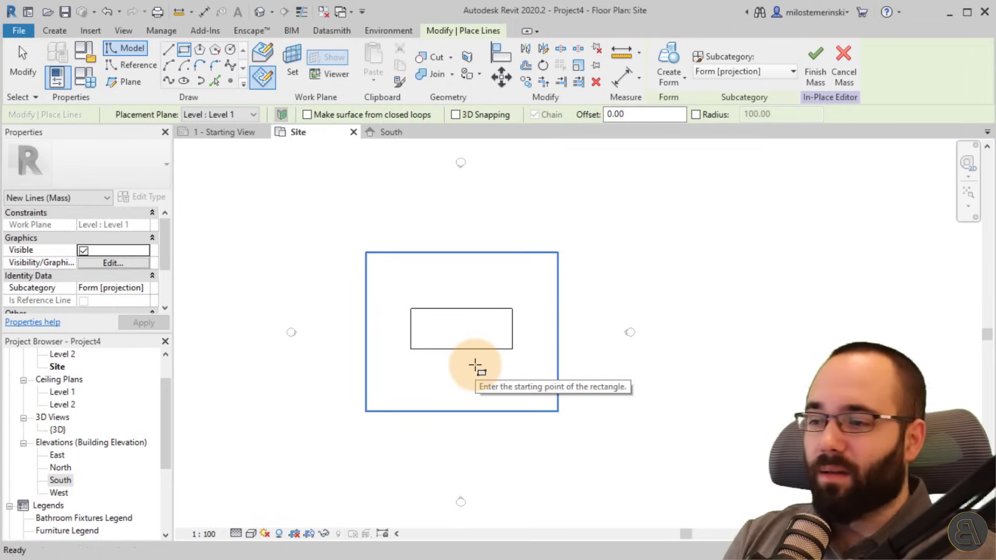
pyautogui.press('Escape')
pyautogui.press('Escape')
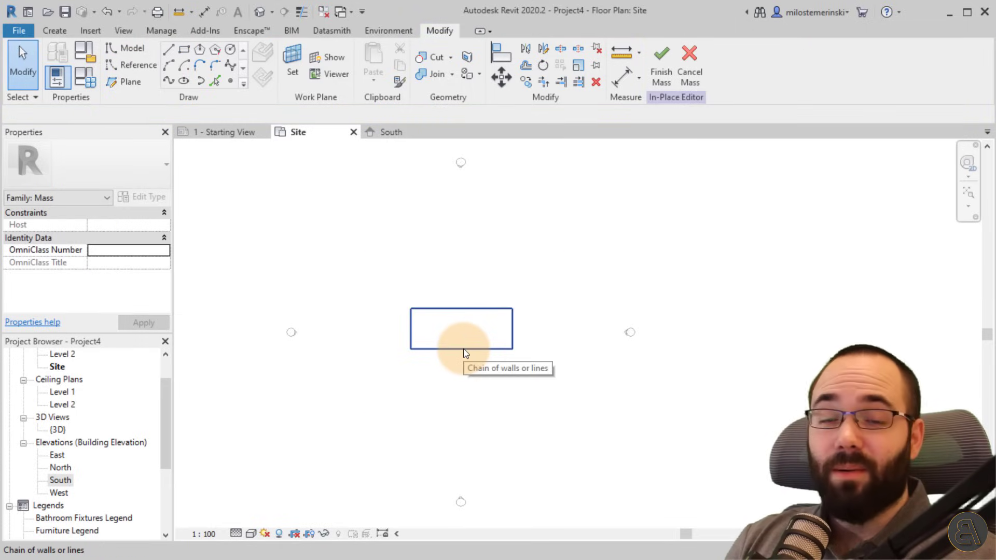
# Set the rectangle's vertical dimension to 1200 by moving its lower edge, and clear the selection
pyautogui.click(460, 349)
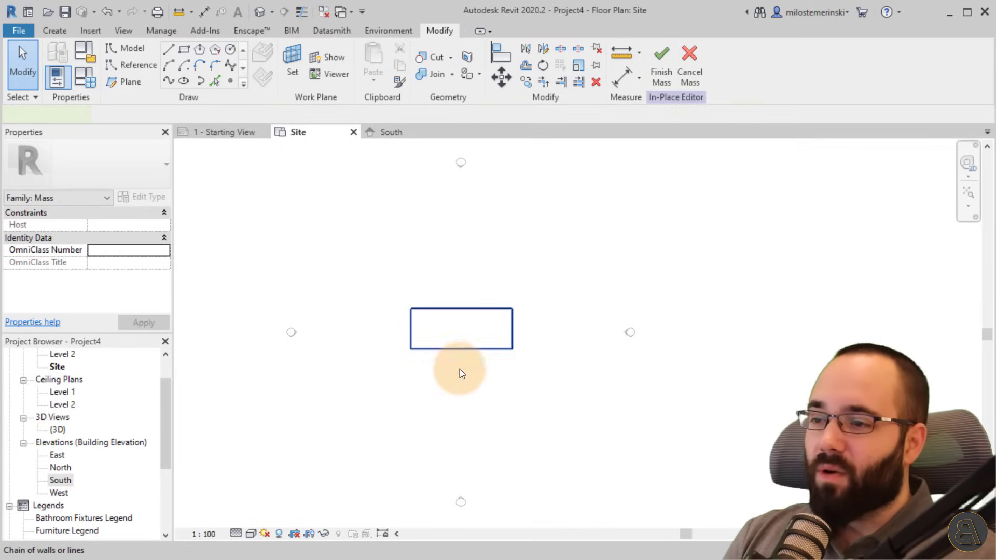
pyautogui.click(477, 384)
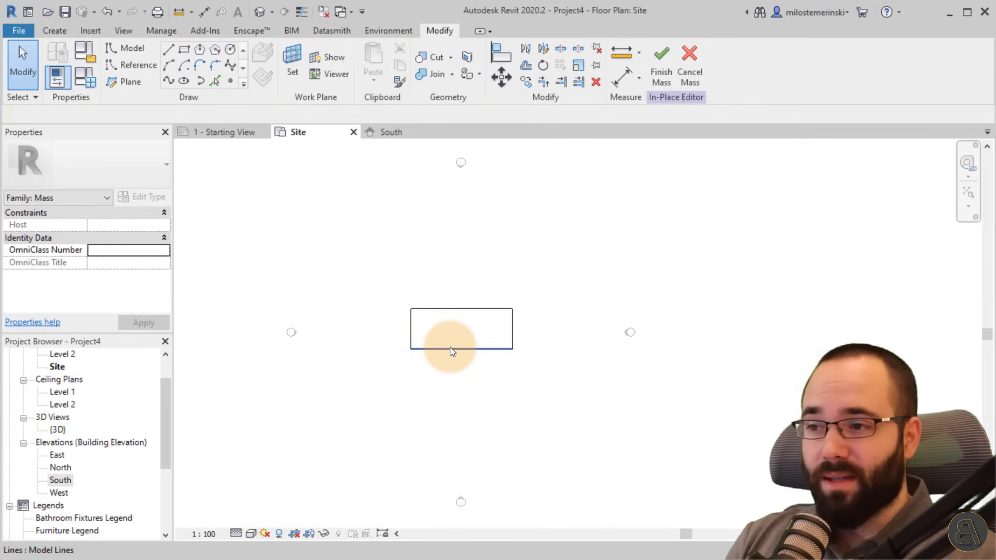
pyautogui.click(451, 349)
pyautogui.scroll(2, 435, 354)
pyautogui.scroll(2, 456, 344)
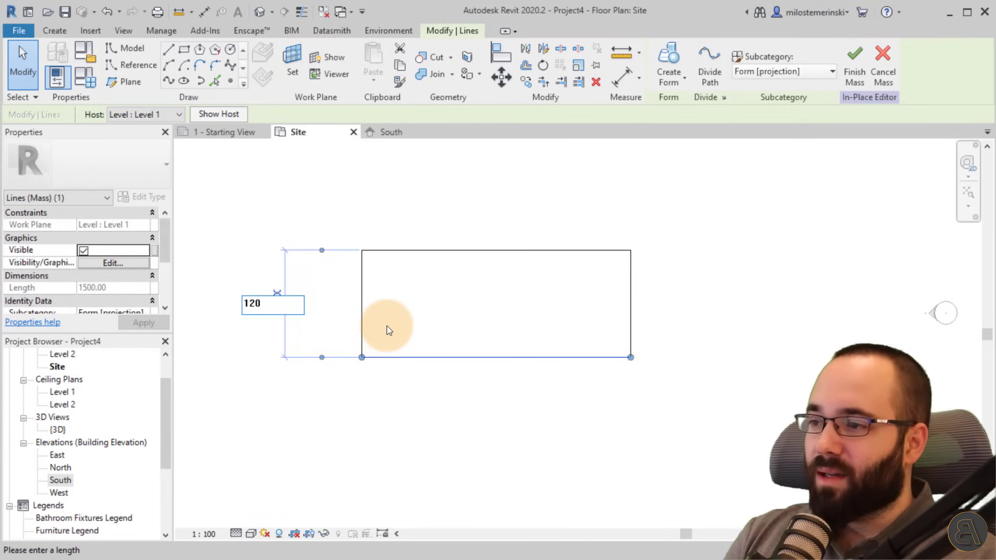
pyautogui.write('0')
pyautogui.press('Return')
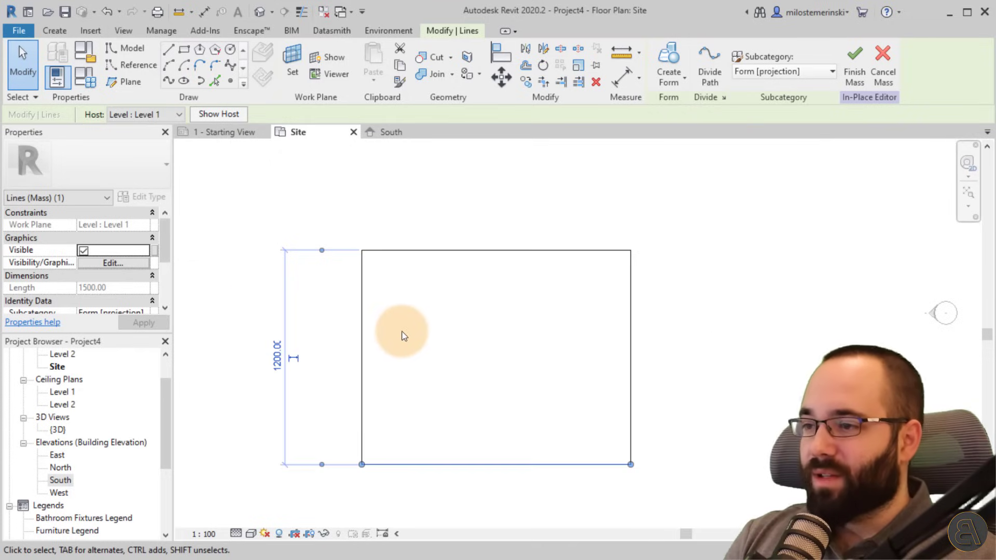
pyautogui.scroll(-3, 403, 336)
pyautogui.press('Escape')
pyautogui.press('Escape')
pyautogui.press('Escape')
# Set the rectangle's horizontal dimension to 2000 by moving its vertical edge, and recentre the rectangle between the elevation markers
pyautogui.click(468, 349)
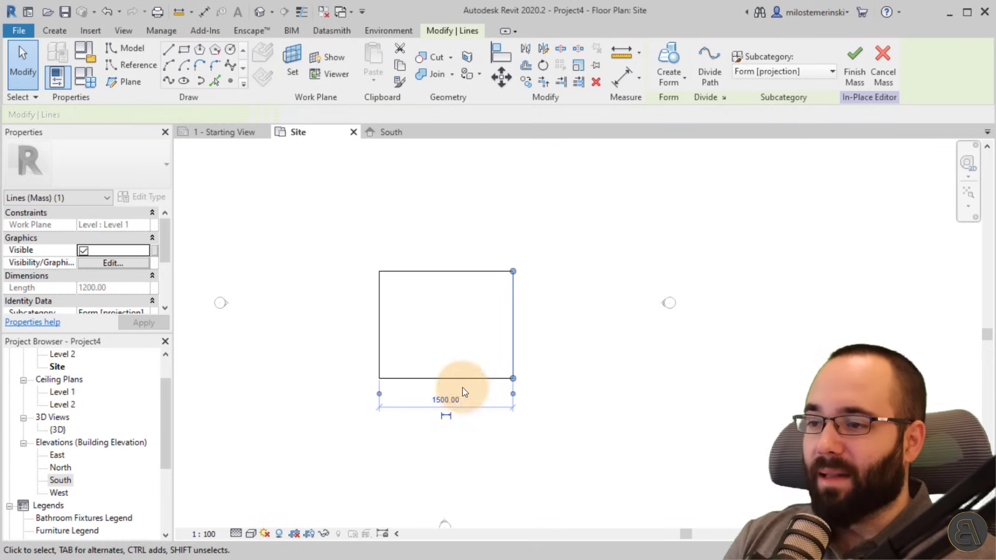
pyautogui.click(445, 399)
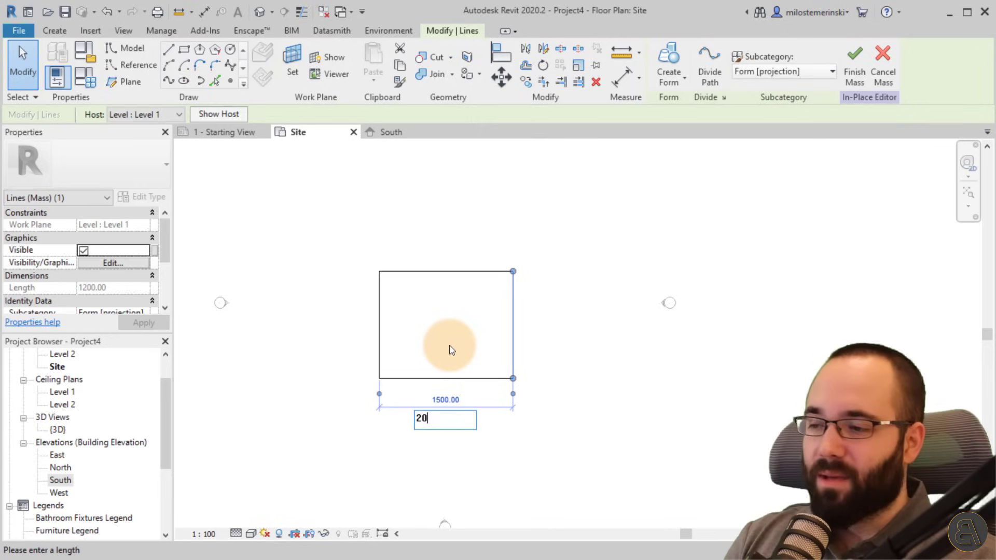
pyautogui.write('2000')
pyautogui.press('Return')
pyautogui.press('Escape')
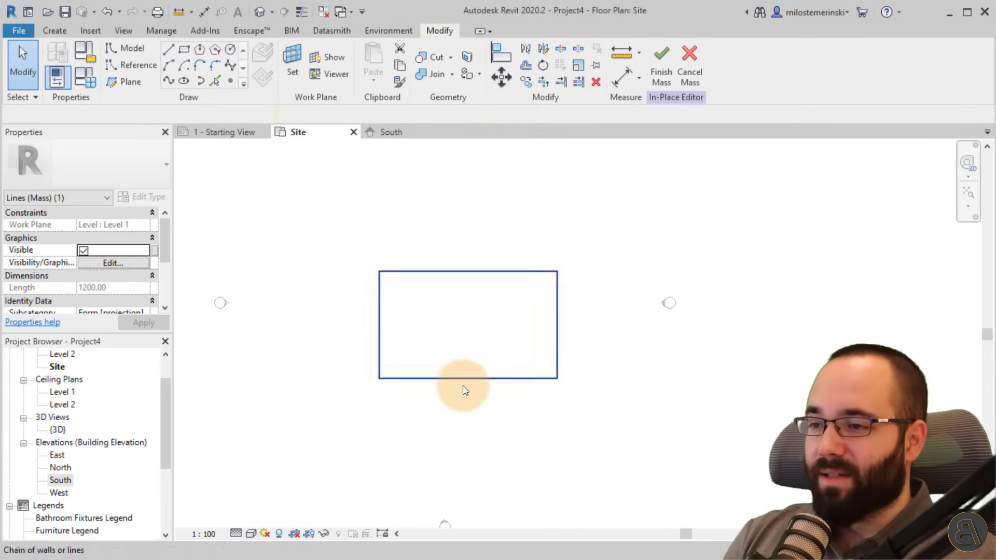
pyautogui.moveTo(439, 357)
pyautogui.mouseDown()
pyautogui.moveTo(429, 356)
pyautogui.moveTo(441, 364)
pyautogui.mouseUp()
pyautogui.click(438, 317)
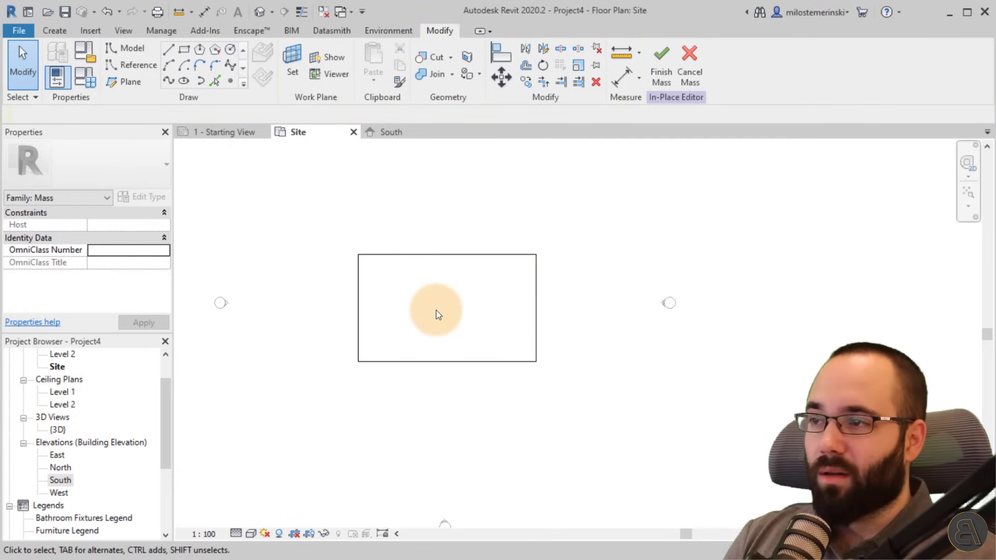
# Open the default 3D view, create a solid form from the rectangle's line chain, and clear the selection
pyautogui.click(259, 11)
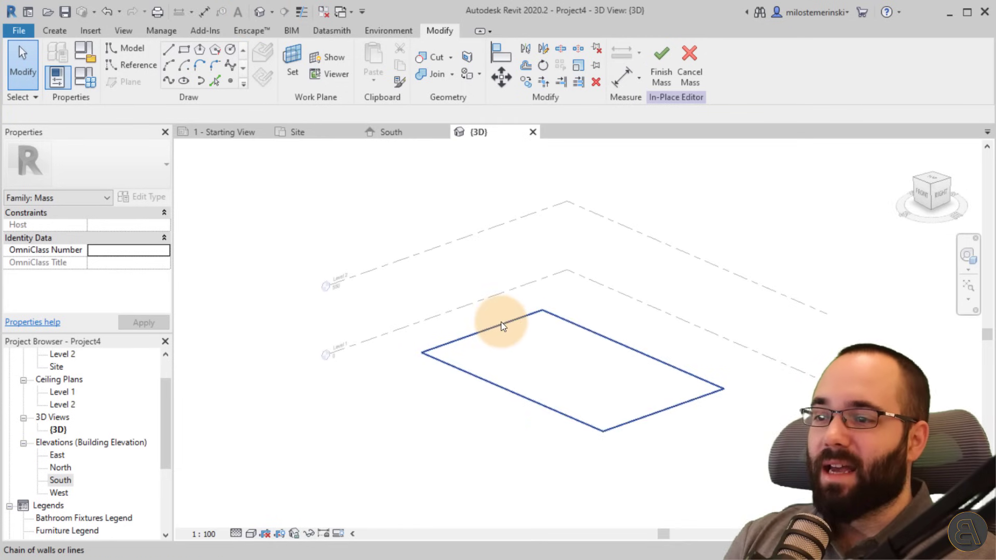
pyautogui.click(509, 318)
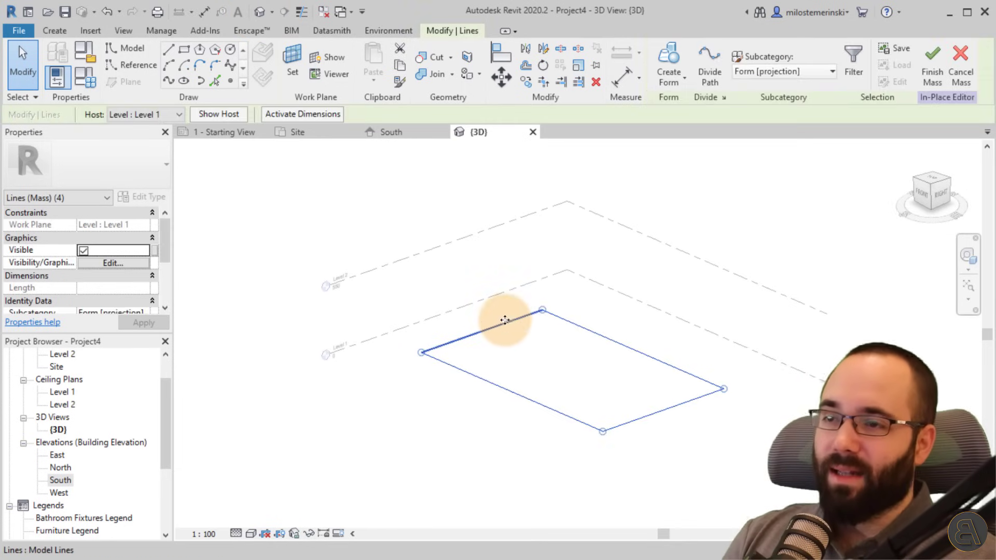
pyautogui.click(669, 68)
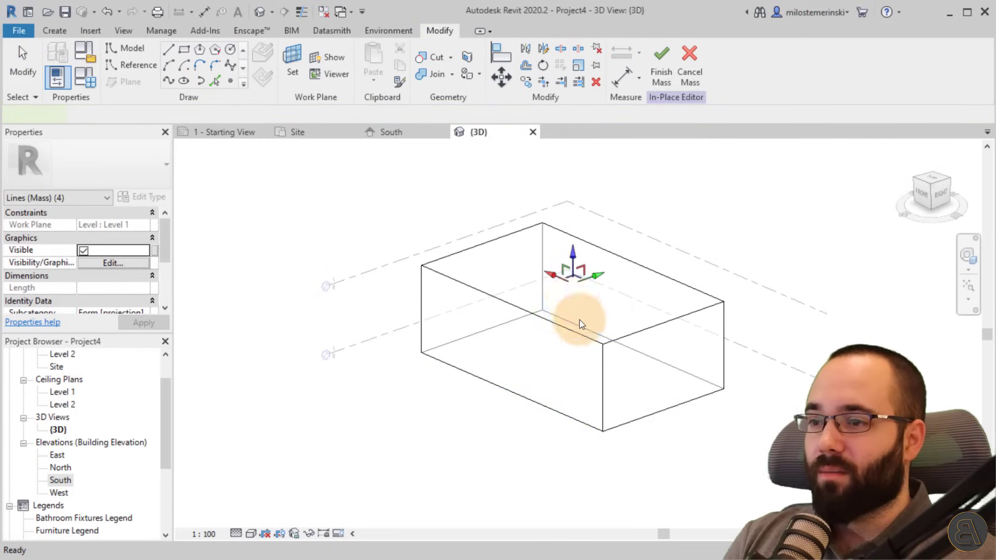
pyautogui.click(580, 323)
pyautogui.keyDown('shift'); pyautogui.moveTo(582, 329); pyautogui.dragTo(348, 317, button='middle'); pyautogui.keyUp('shift')
pyautogui.scroll(5, 347, 317)
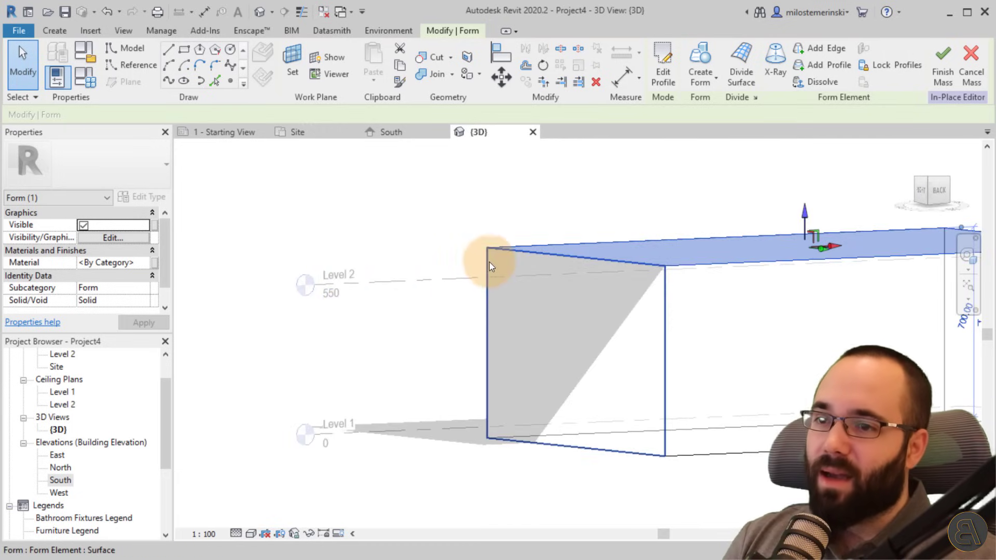
pyautogui.keyDown('shift'); pyautogui.moveTo(624, 318); pyautogui.dragTo(736, 364, button='middle'); pyautogui.keyUp('shift')
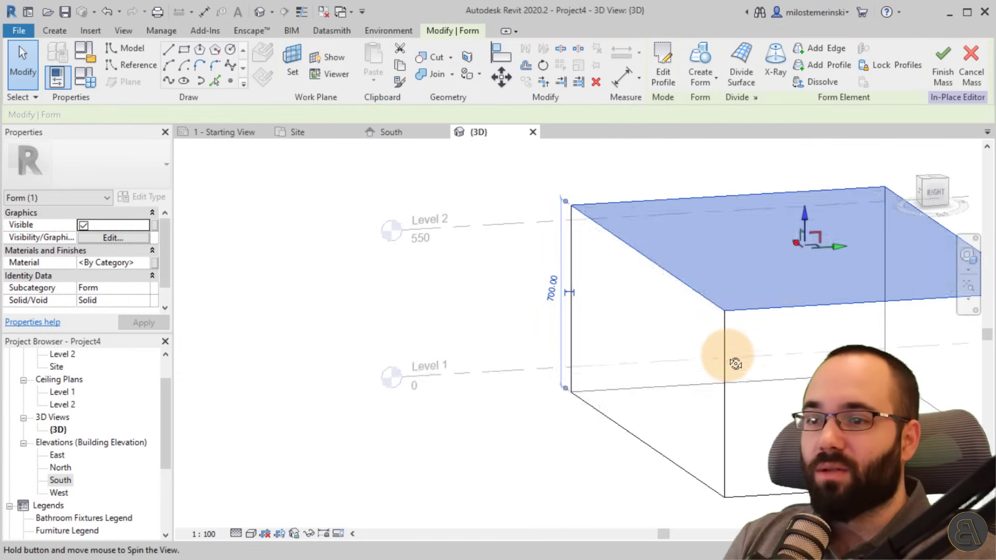
pyautogui.click(436, 263)
# Select one lower long edge of the form and set its horizontal dimension to 1100 to slope that side inward
pyautogui.scroll(-2, 439, 280)
pyautogui.keyDown('shift'); pyautogui.moveTo(456, 347); pyautogui.dragTo(706, 414, button='middle'); pyautogui.keyUp('shift')
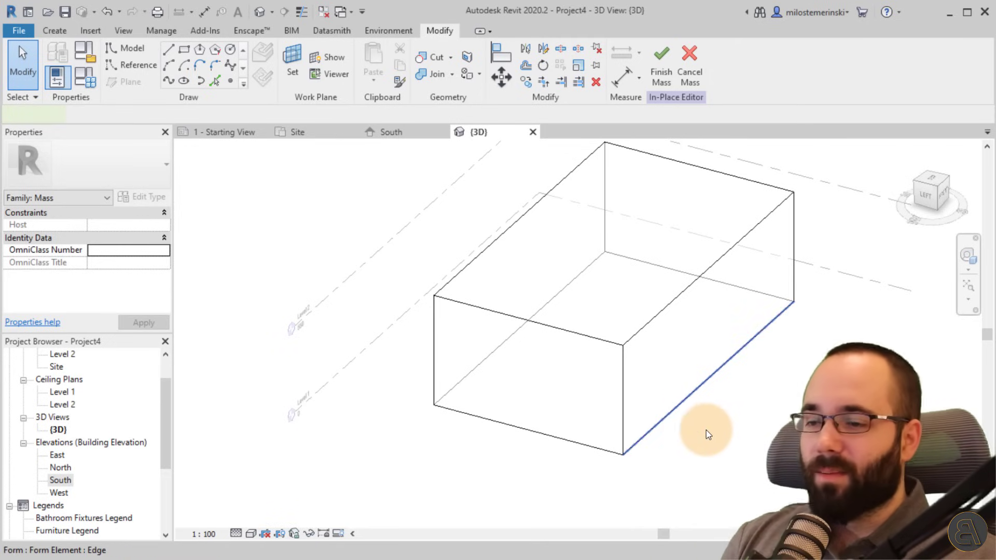
pyautogui.click(695, 392)
pyautogui.moveTo(700, 374); pyautogui.dragTo(677, 360, button='middle')
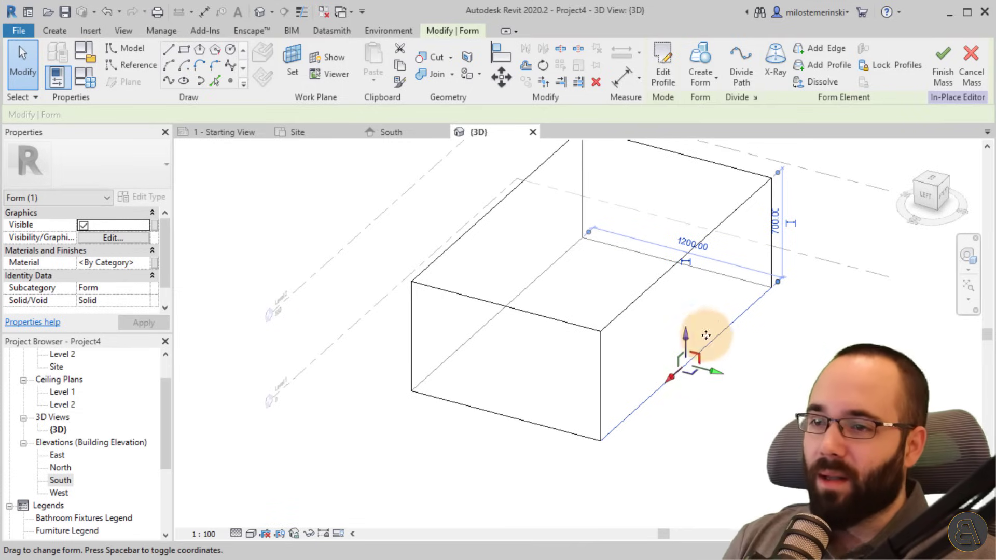
pyautogui.click(687, 243)
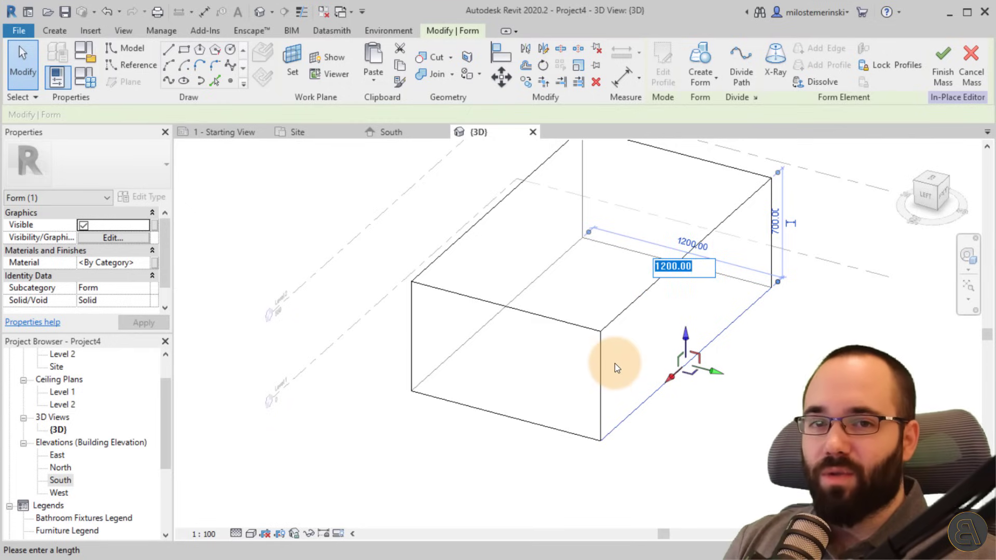
pyautogui.click(659, 276)
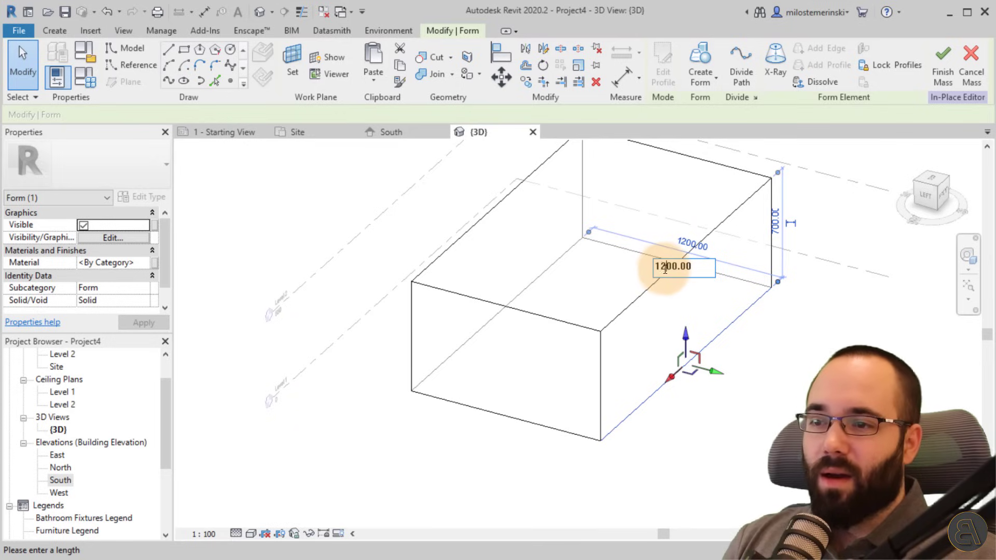
pyautogui.press('Return')
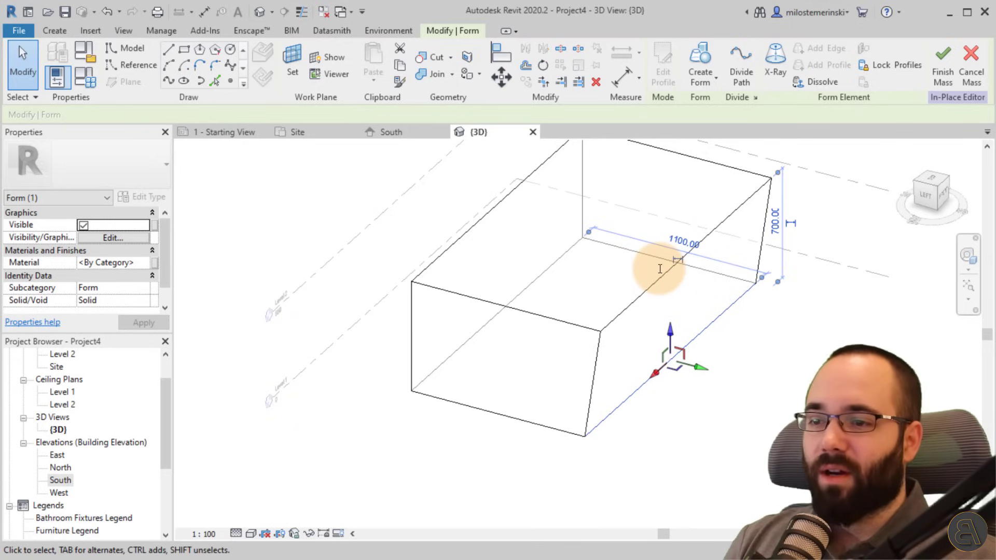
# Set the same lower edge's horizontal dimension to 1050 and deselect the edge
pyautogui.keyDown('shift'); pyautogui.moveTo(667, 338); pyautogui.dragTo(690, 280, button='middle'); pyautogui.keyUp('shift')
pyautogui.click(682, 249)
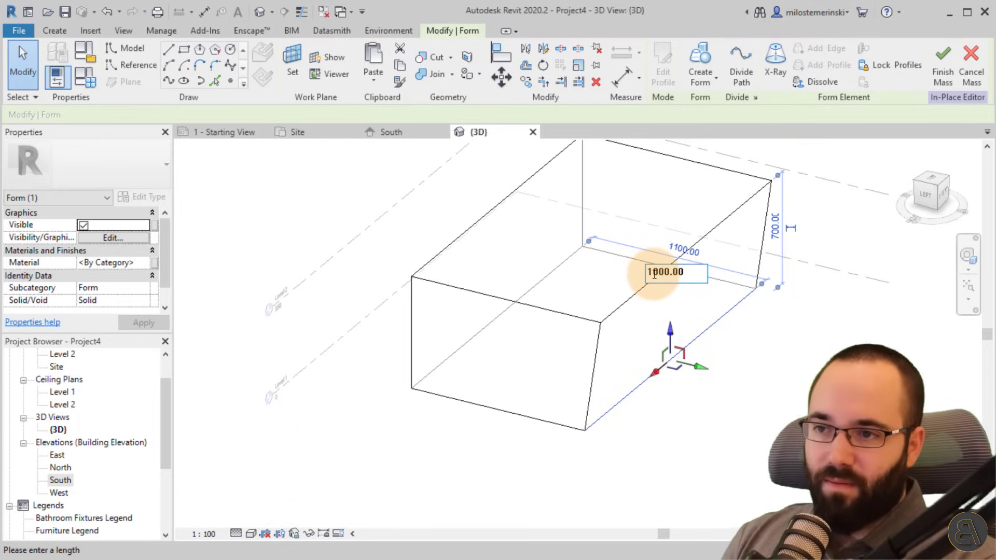
pyautogui.write('1050')
pyautogui.press('Return')
pyautogui.keyDown('shift'); pyautogui.moveTo(778, 396); pyautogui.dragTo(752, 444, button='middle'); pyautogui.keyUp('shift')
pyautogui.press('Escape')
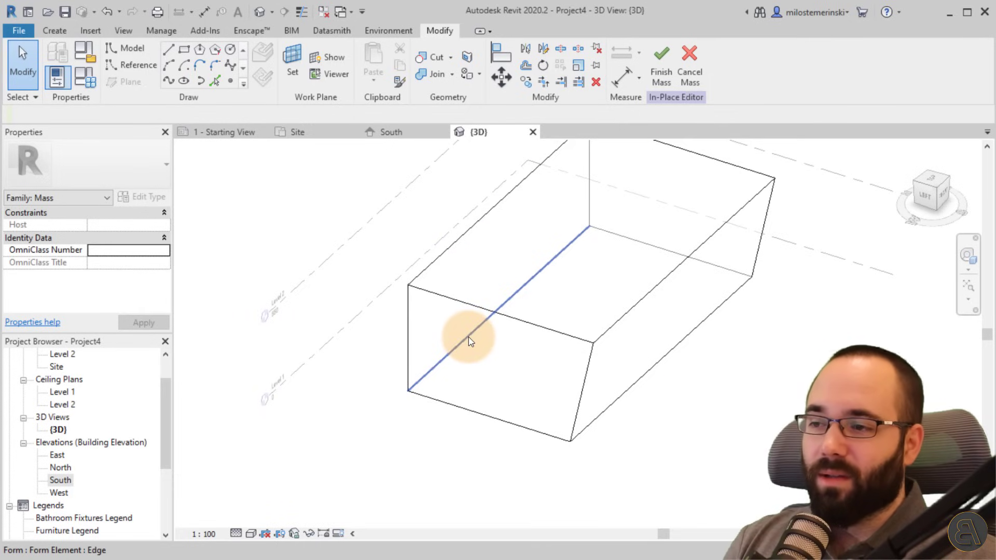
pyautogui.press('Tab')
pyautogui.press('Tab')
pyautogui.press('Tab')
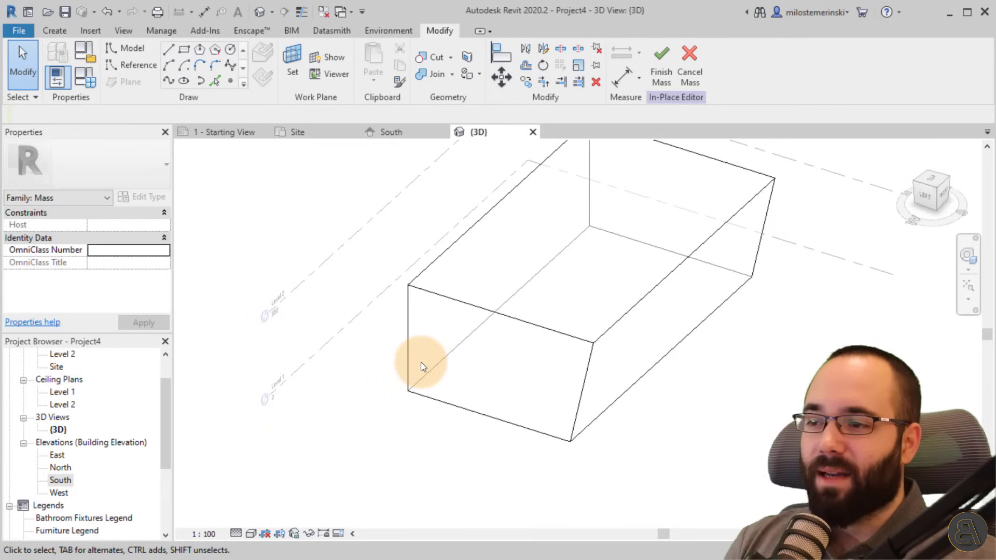
pyautogui.press('Tab')
pyautogui.press('Tab')
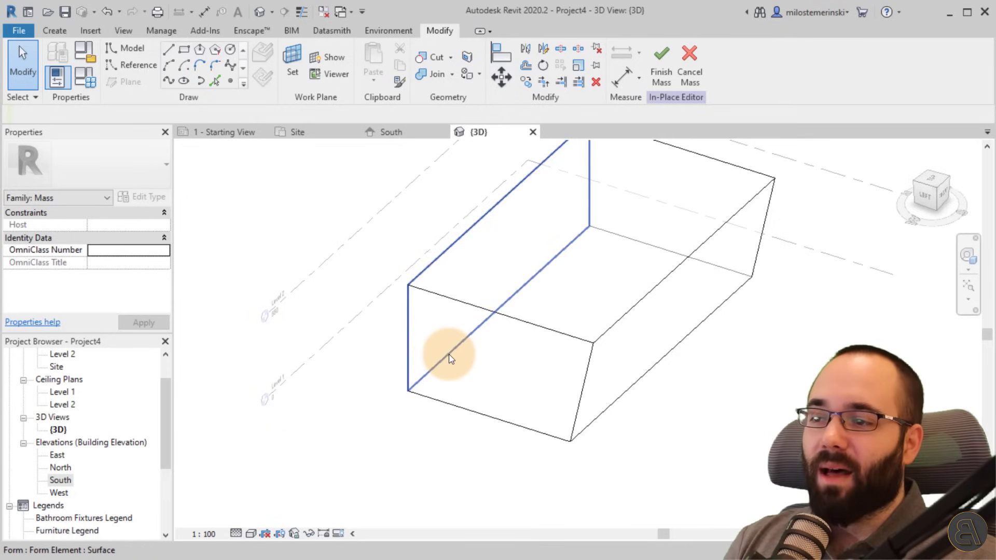
pyautogui.click(451, 368)
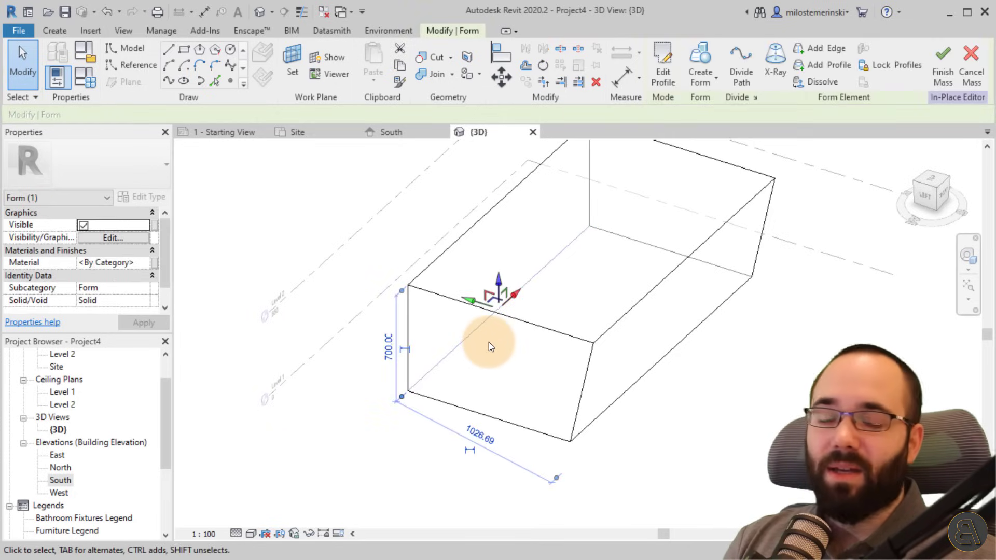
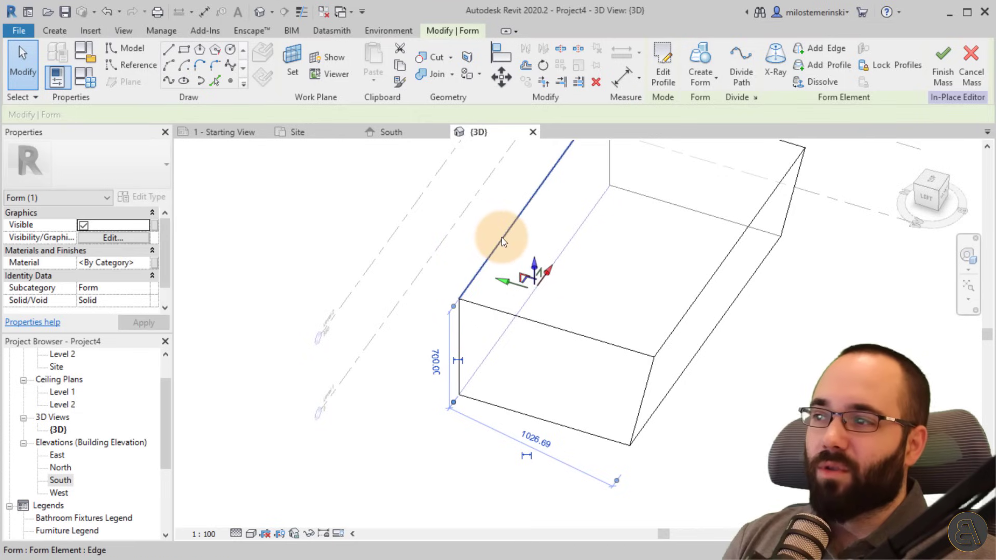
pyautogui.click(507, 83)
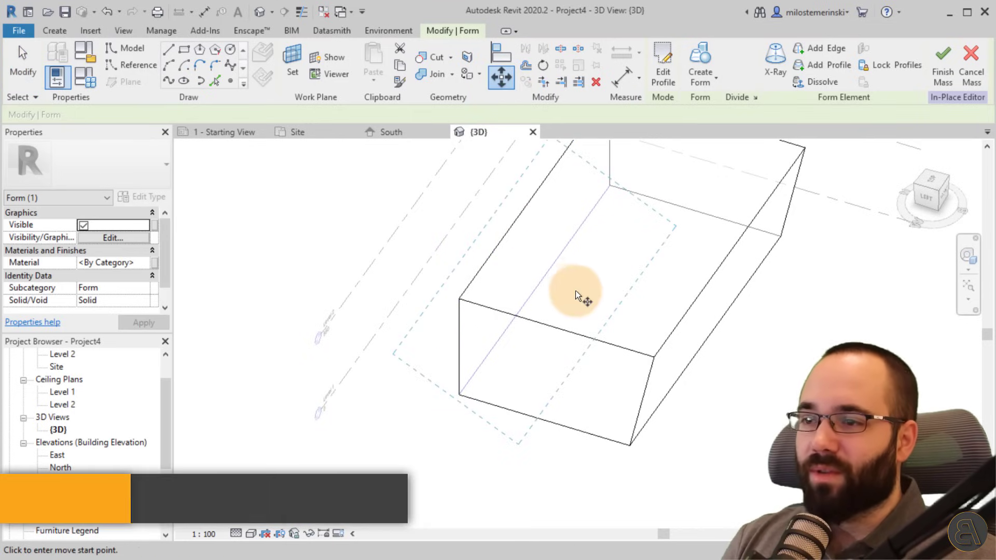
pyautogui.click(573, 282)
pyautogui.keyDown('shift'); pyautogui.moveTo(595, 287); pyautogui.dragTo(640, 349, button='middle'); pyautogui.keyUp('shift')
pyautogui.keyDown('shift'); pyautogui.moveTo(585, 294); pyautogui.dragTo(494, 385, button='middle'); pyautogui.keyUp('shift')
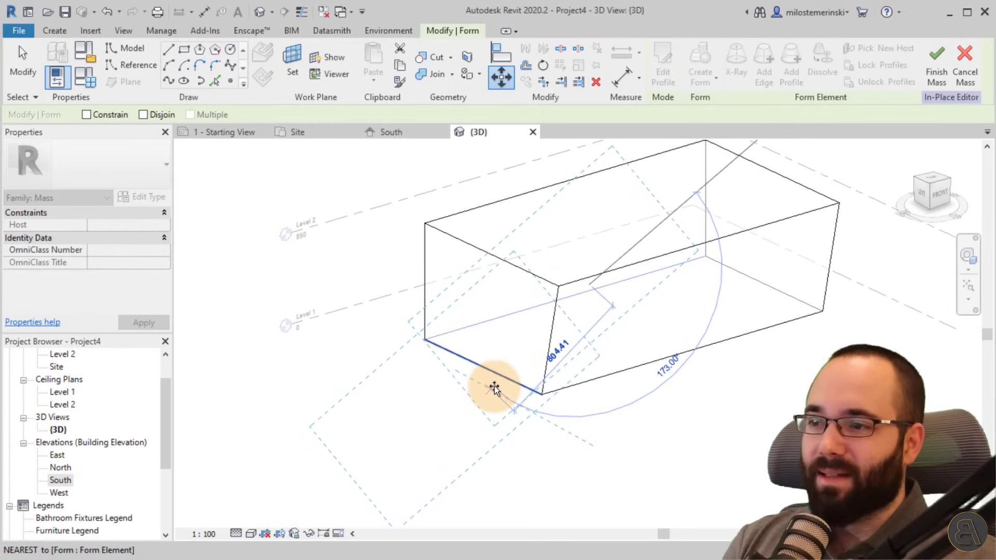
pyautogui.press('Escape')
pyautogui.press('Escape')
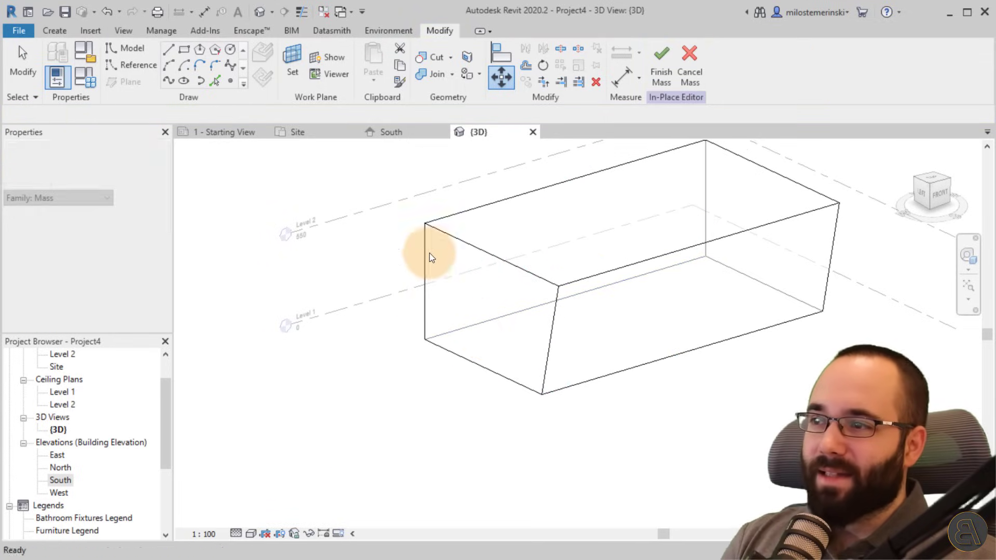
# Set the work plane to Level 1
pyautogui.click(291, 85)
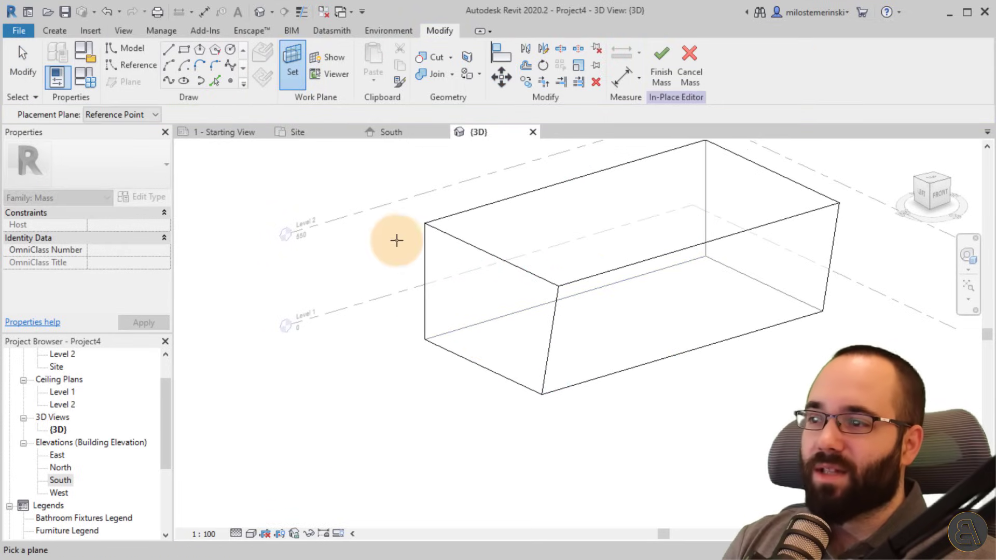
pyautogui.click(391, 296)
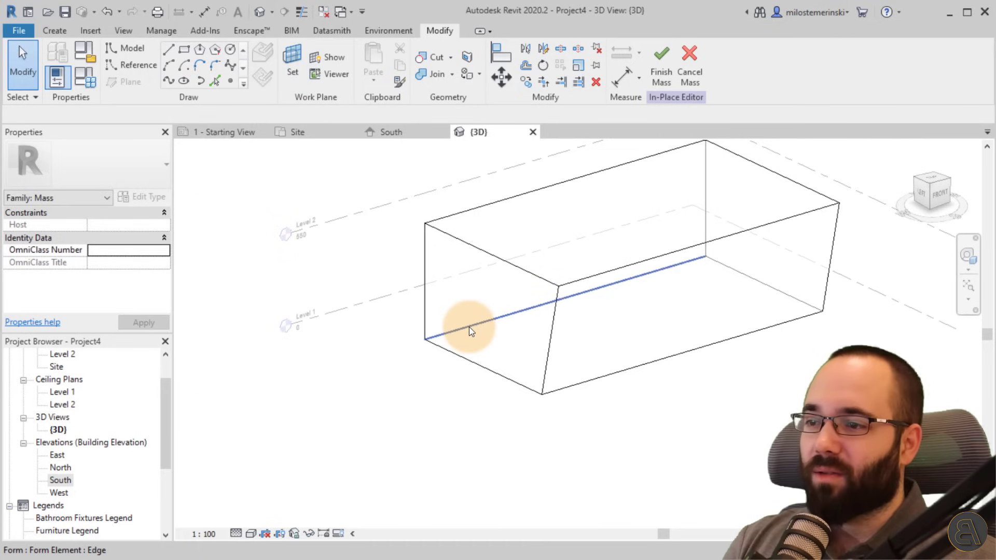
# Try to move the lower long edge of the form's vertical side inward along Level 1, and undo the move
pyautogui.click(530, 368)
pyautogui.keyDown('shift'); pyautogui.moveTo(520, 349); pyautogui.dragTo(725, 402, button='middle'); pyautogui.keyUp('shift')
pyautogui.click(503, 78)
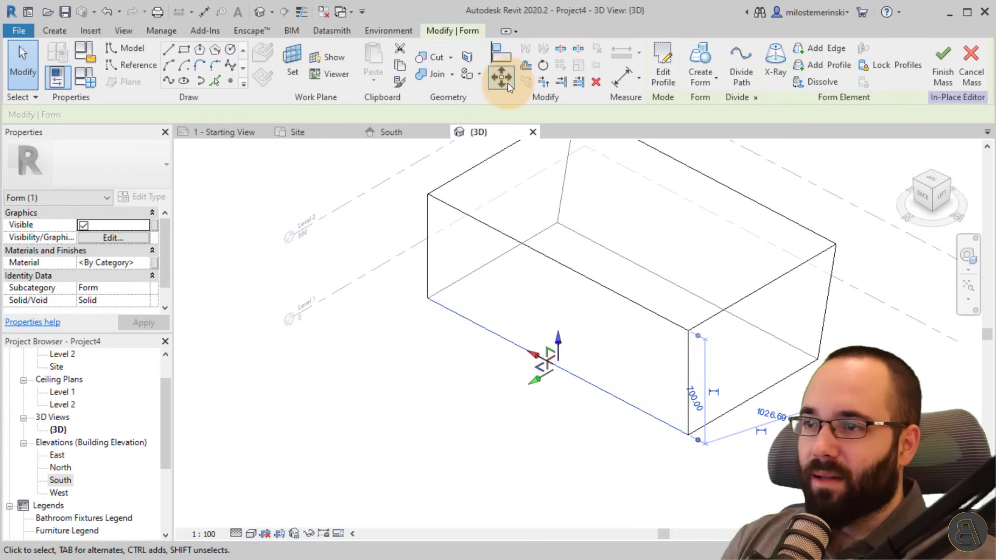
pyautogui.click(508, 381)
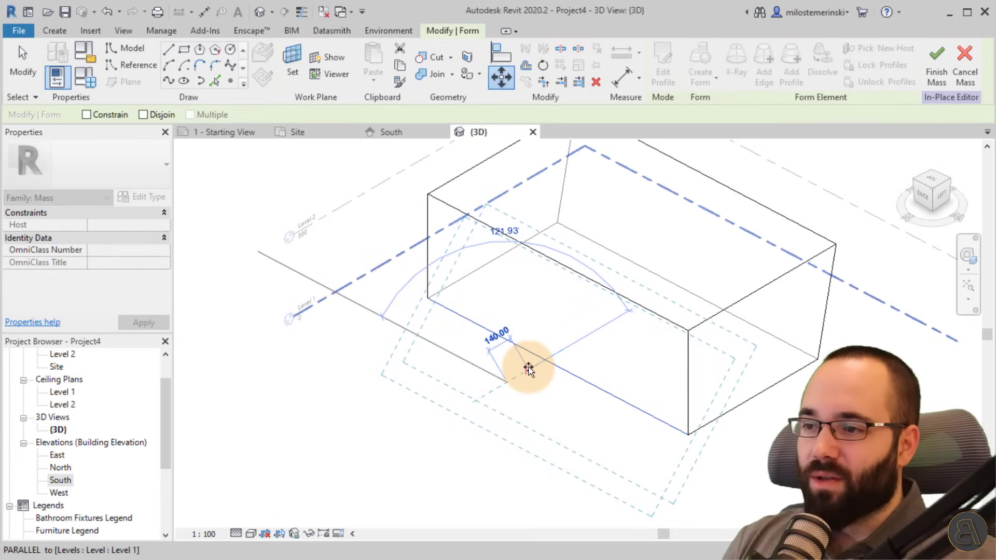
pyautogui.write('1500')
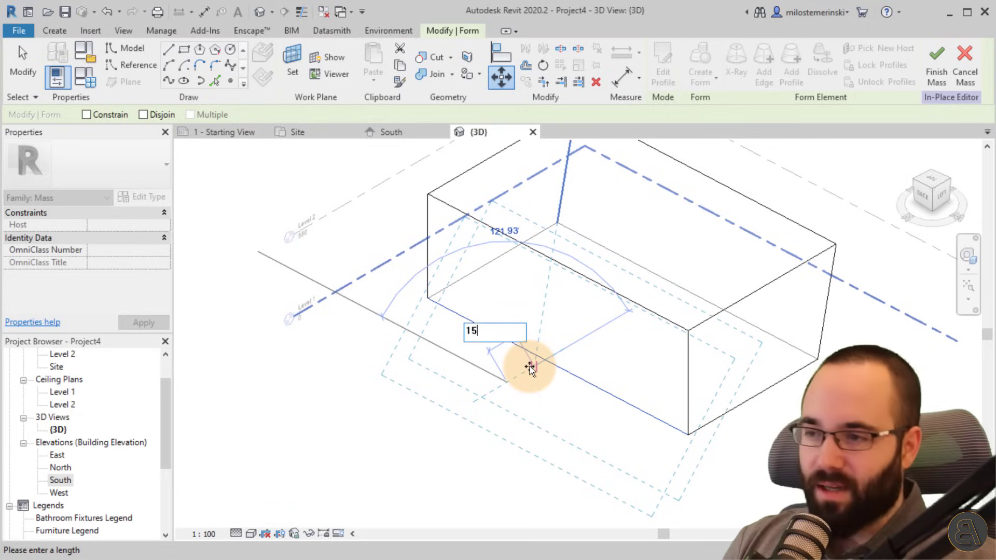
pyautogui.press('Return')
pyautogui.moveTo(585, 405)
pyautogui.keyDown('shift'); pyautogui.mouseDown(button='middle')
pyautogui.moveTo(527, 284)
pyautogui.moveTo(453, 318)
pyautogui.moveTo(309, 319)
pyautogui.moveTo(331, 258)
pyautogui.moveTo(383, 262)
pyautogui.moveTo(498, 330)
pyautogui.moveTo(582, 400)
pyautogui.moveTo(715, 439)
pyautogui.mouseUp(button='middle'); pyautogui.keyUp('shift')
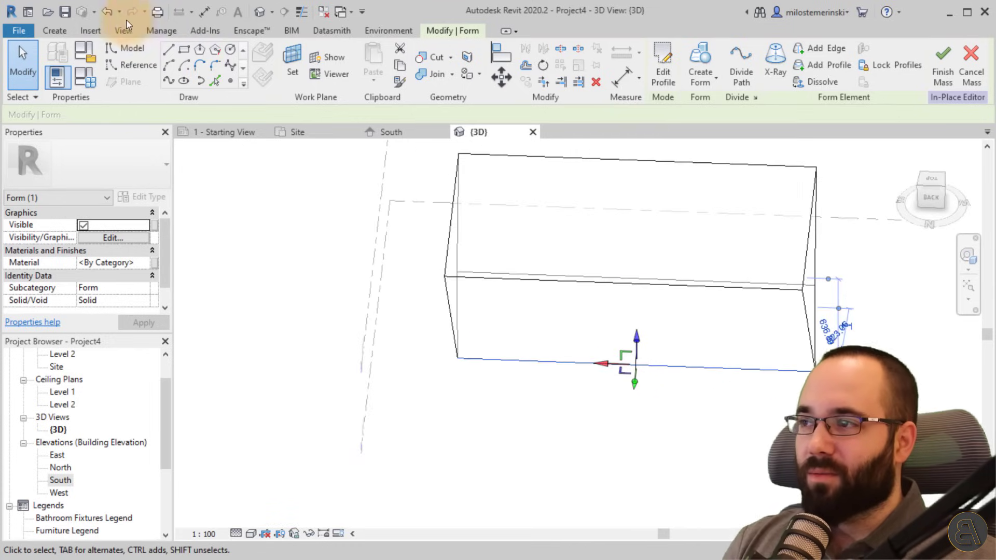
pyautogui.click(107, 19)
pyautogui.click(622, 389)
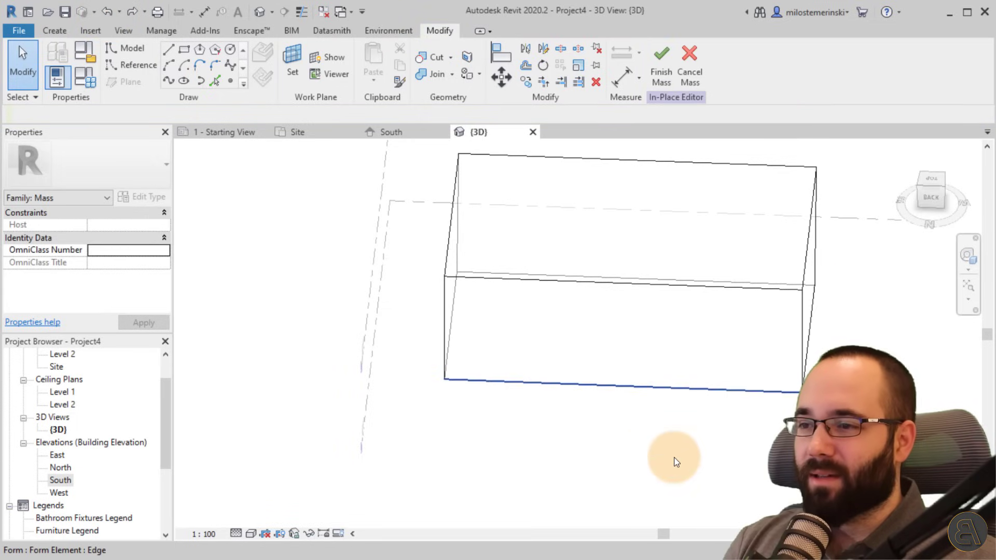
# Move the lower long edge of the form's vertical side inward, parallel to Level 1, with the Move tool
pyautogui.click(643, 409)
pyautogui.keyDown('shift'); pyautogui.moveTo(643, 410); pyautogui.dragTo(551, 480, button='middle'); pyautogui.keyUp('shift')
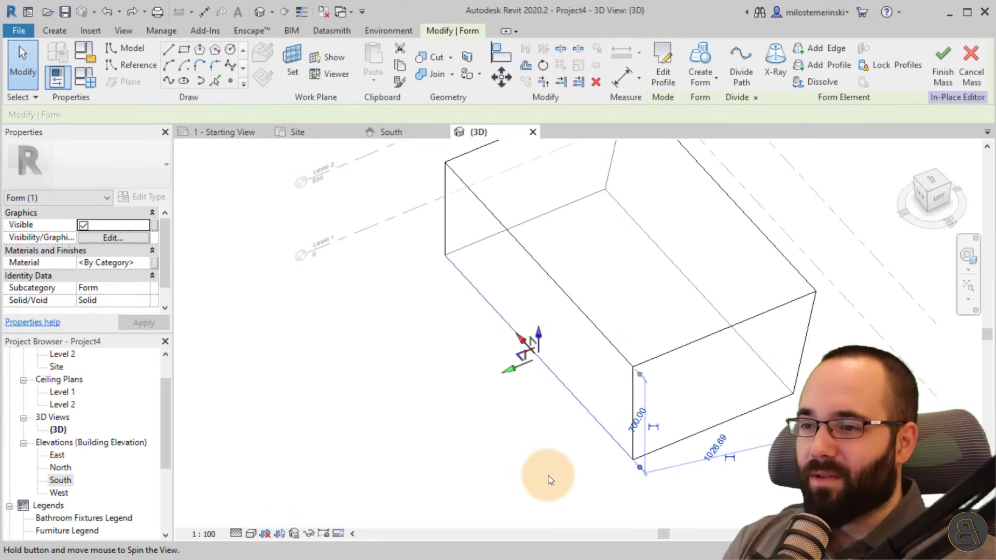
pyautogui.click(512, 83)
pyautogui.click(567, 318)
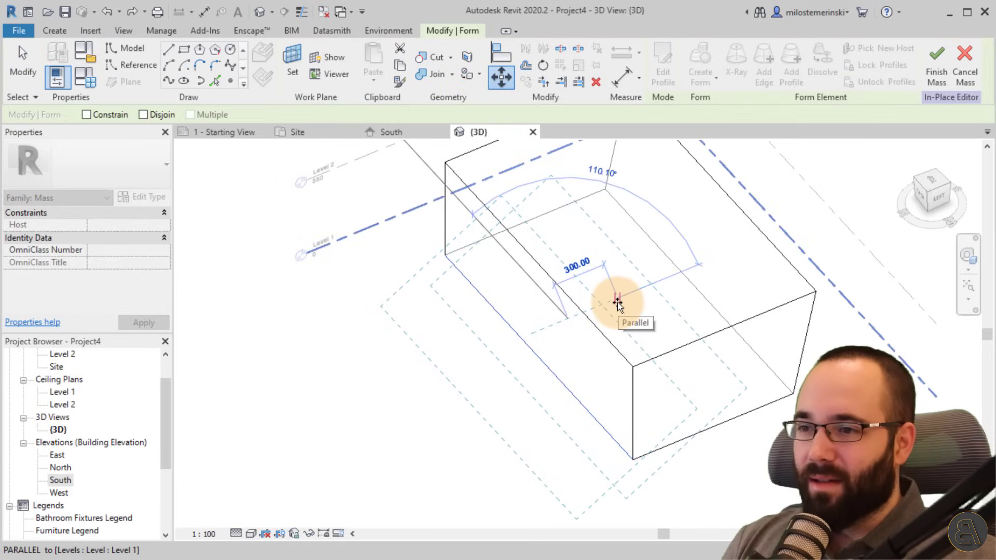
pyautogui.write('300')
pyautogui.press('Return')
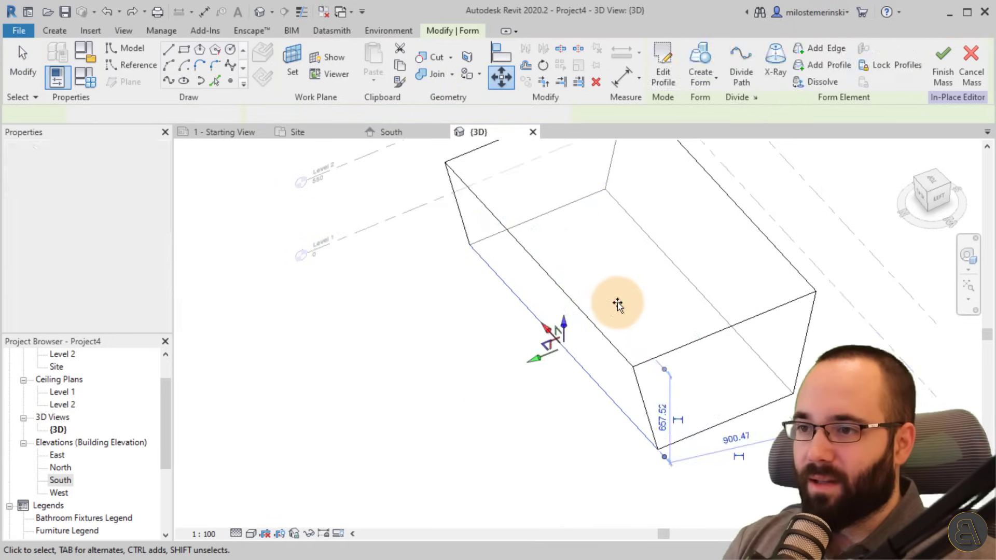
# Try to move the form's lower long edge along its own length, and undo this and the previous moves of the edge
pyautogui.keyDown('shift'); pyautogui.moveTo(663, 348); pyautogui.dragTo(793, 285, button='middle'); pyautogui.keyUp('shift')
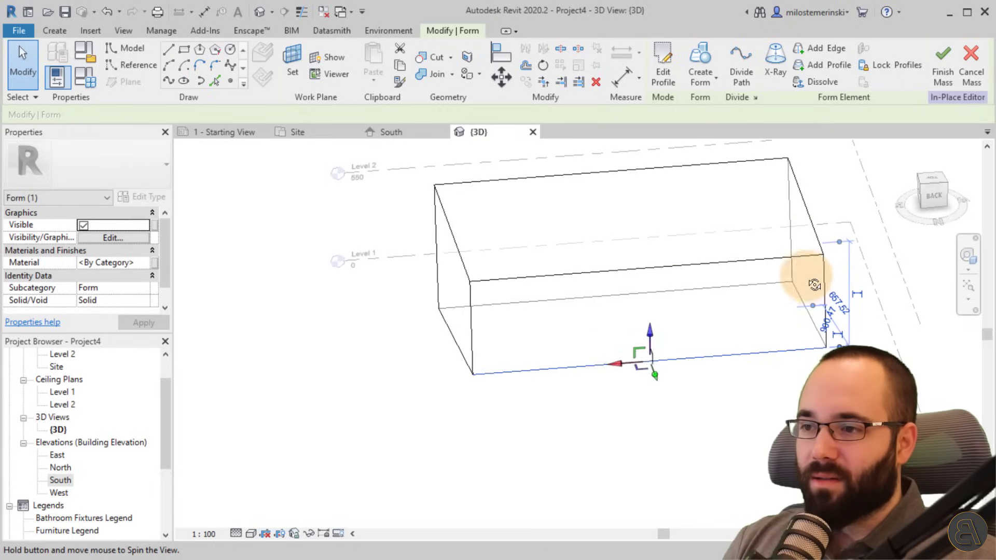
pyautogui.click(611, 367)
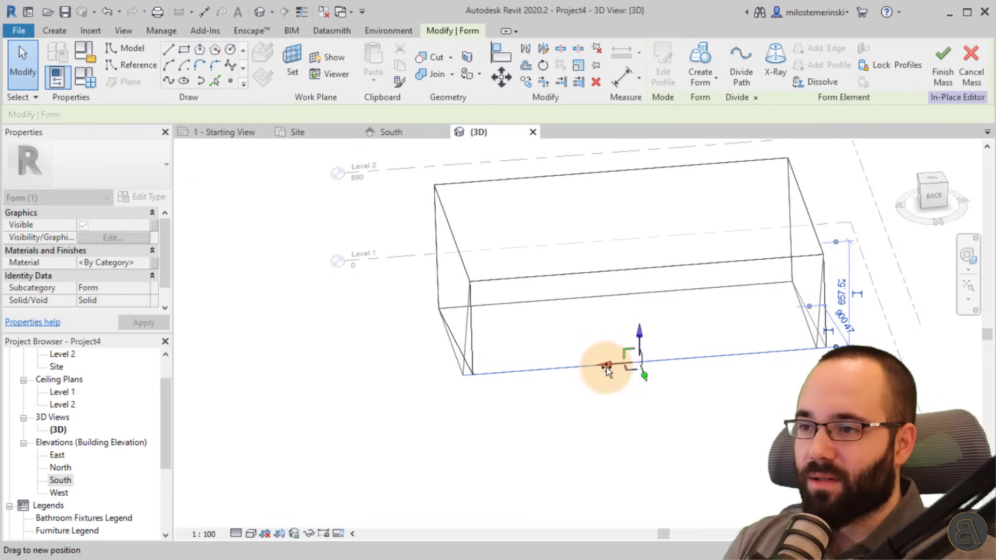
pyautogui.keyDown('shift'); pyautogui.moveTo(607, 407); pyautogui.dragTo(563, 315, button='middle'); pyautogui.keyUp('shift')
pyautogui.click(109, 12)
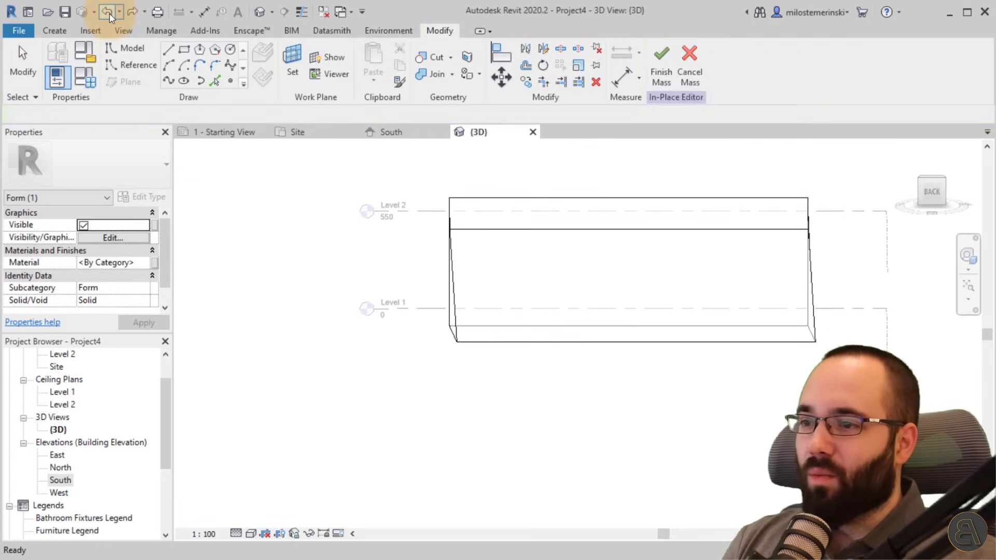
pyautogui.keyDown('shift'); pyautogui.moveTo(553, 324); pyautogui.dragTo(543, 382, button='middle'); pyautogui.keyUp('shift')
# Move the lower long edge of the form's vertical side inward along Level 1 and check the slope from the Left view
pyautogui.click(542, 368)
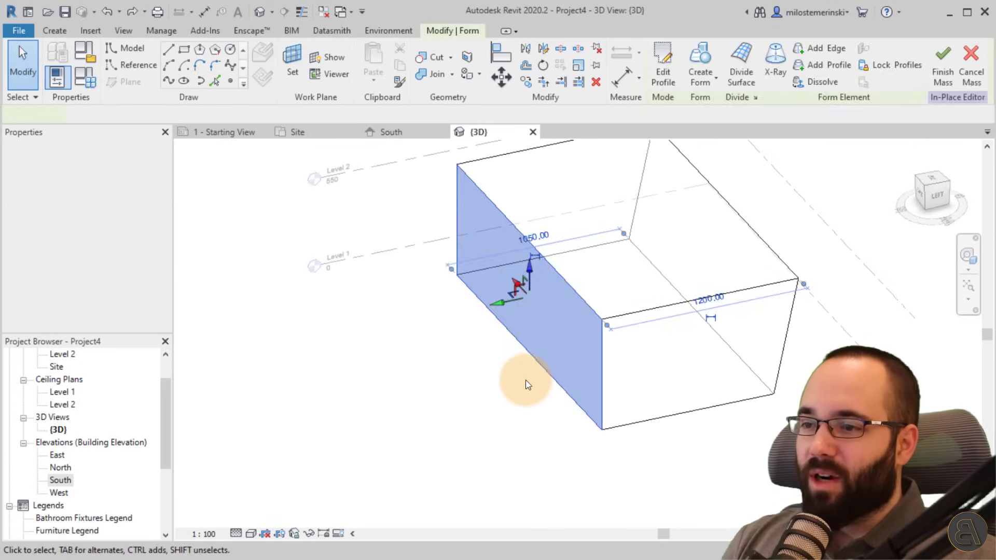
pyautogui.click(527, 382)
pyautogui.click(537, 365)
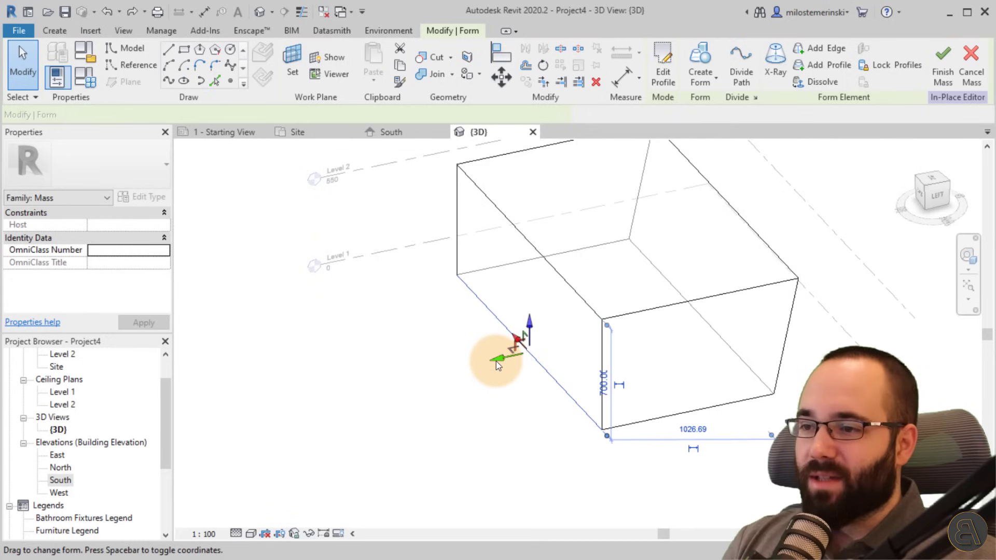
pyautogui.moveTo(496, 361); pyautogui.dragTo(518, 351)
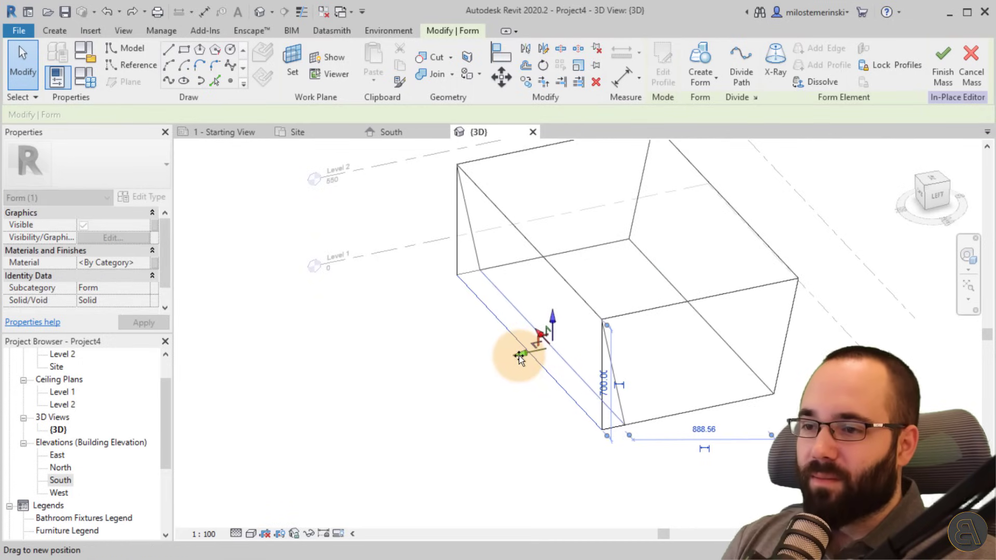
pyautogui.keyDown('shift'); pyautogui.moveTo(518, 352); pyautogui.dragTo(524, 323, button='middle'); pyautogui.keyUp('shift')
pyautogui.scroll(2, 524, 326)
pyautogui.keyDown('shift'); pyautogui.moveTo(537, 367); pyautogui.dragTo(602, 416, button='middle'); pyautogui.keyUp('shift')
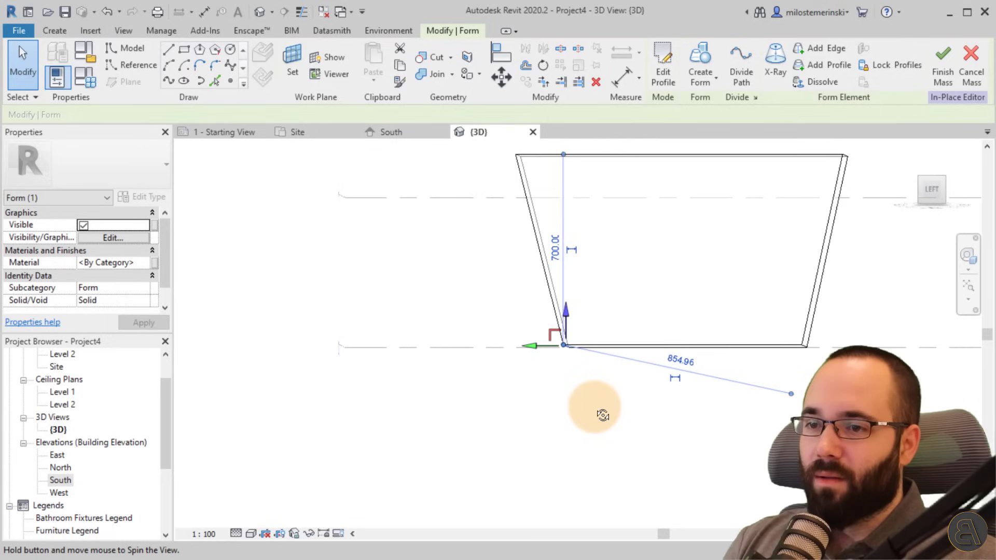
pyautogui.click(930, 190)
pyautogui.scroll(3, 581, 373)
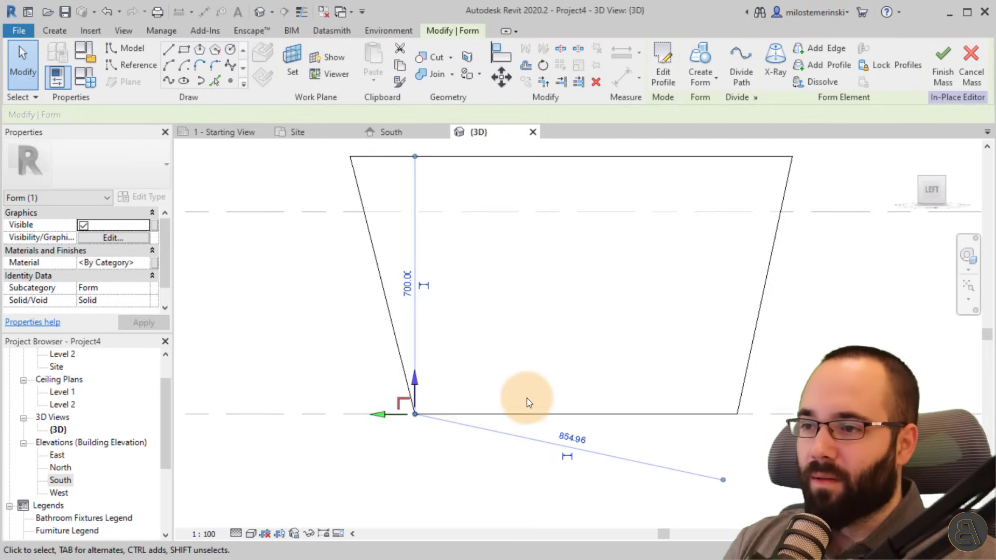
pyautogui.click(552, 360)
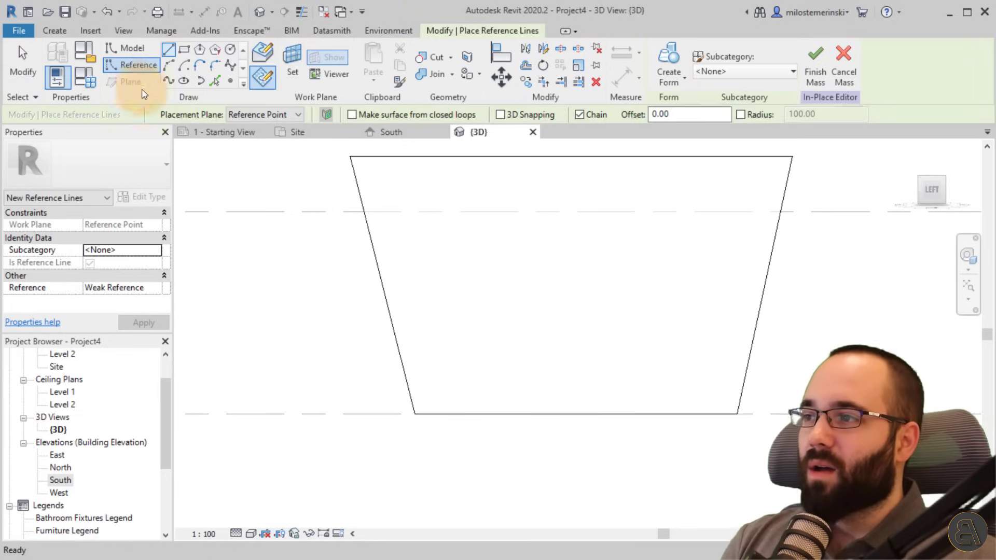
# Cancel the reference line command and open the West elevation view
pyautogui.press('Escape')
pyautogui.press('Escape')
pyautogui.doubleClick(61, 479)
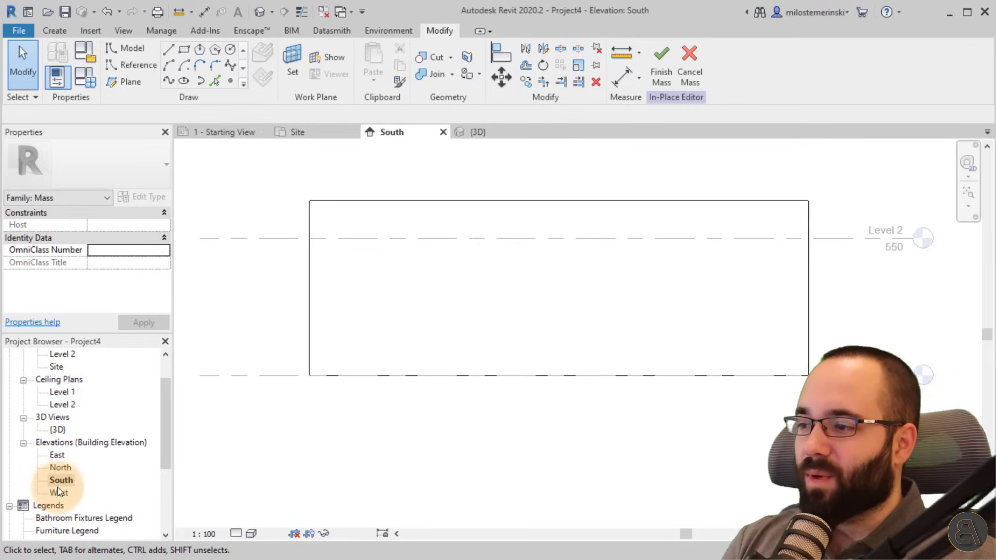
pyautogui.doubleClick(58, 493)
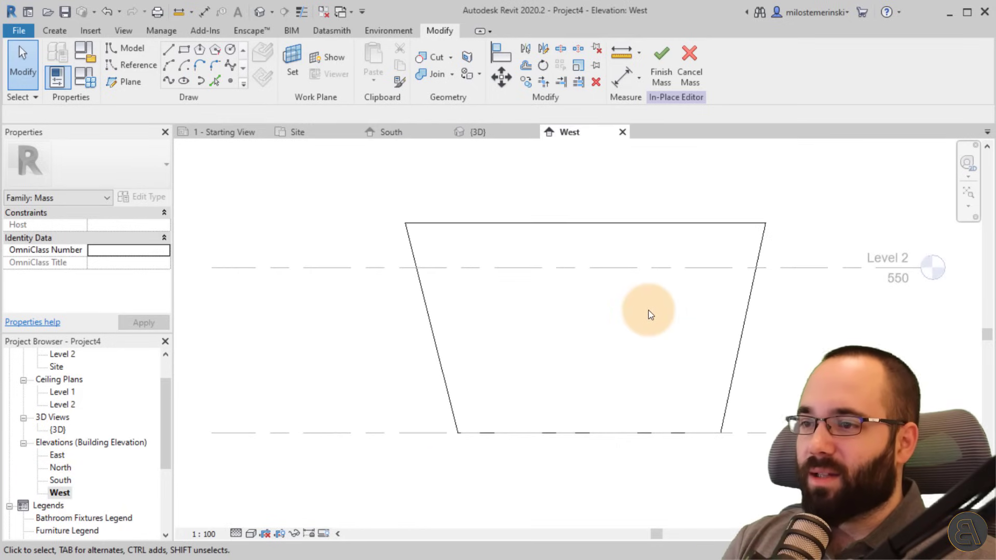
pyautogui.moveTo(616, 343); pyautogui.dragTo(586, 341, button='middle')
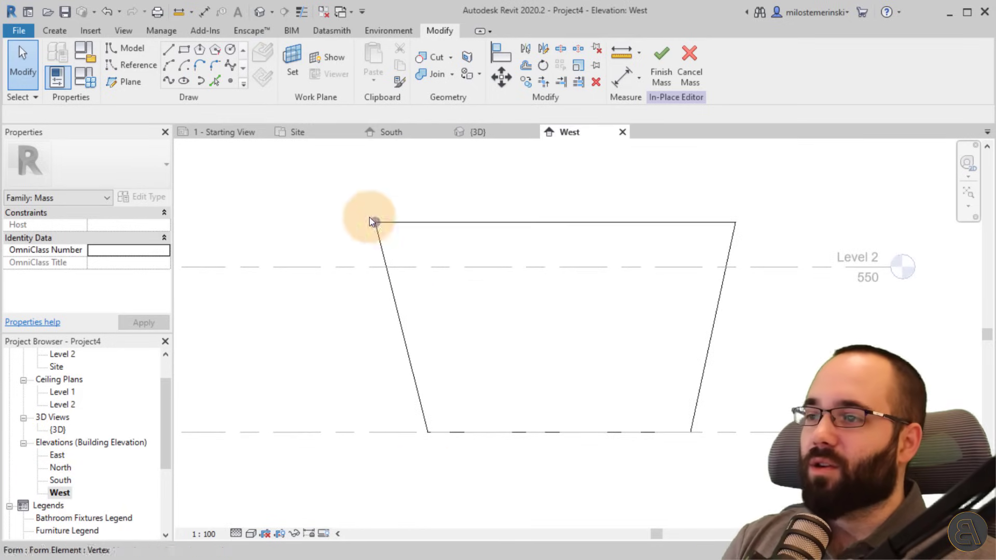
# Draw a vertical reference plane offset 150 inward from the form's upper corner, running down past Level 1
pyautogui.click(141, 86)
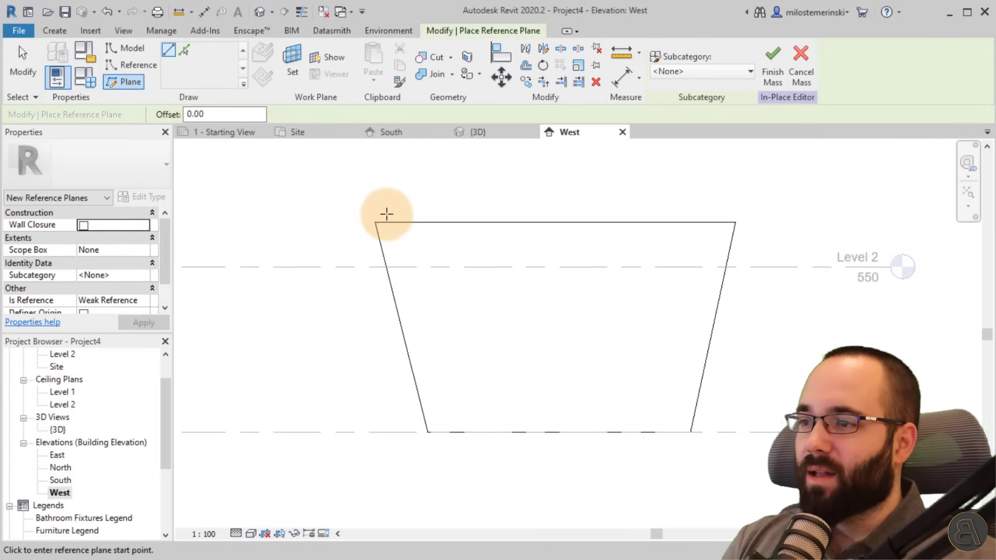
pyautogui.doubleClick(195, 115)
pyautogui.write('150.00')
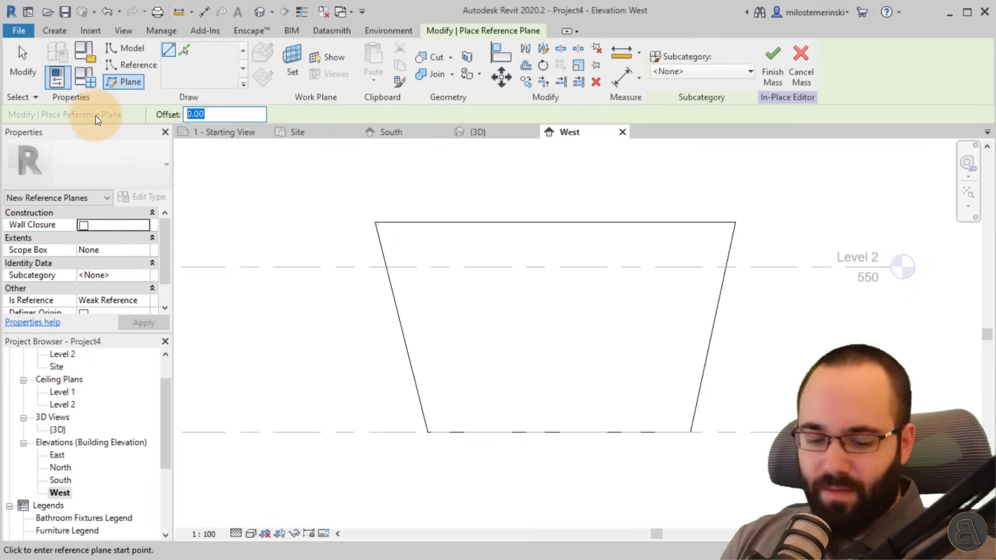
pyautogui.click(375, 223)
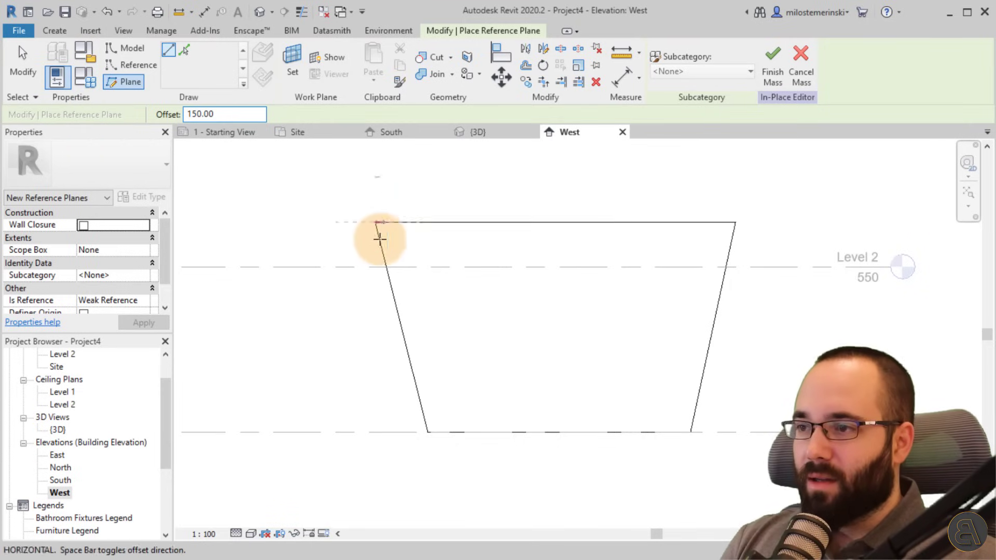
pyautogui.click(373, 450)
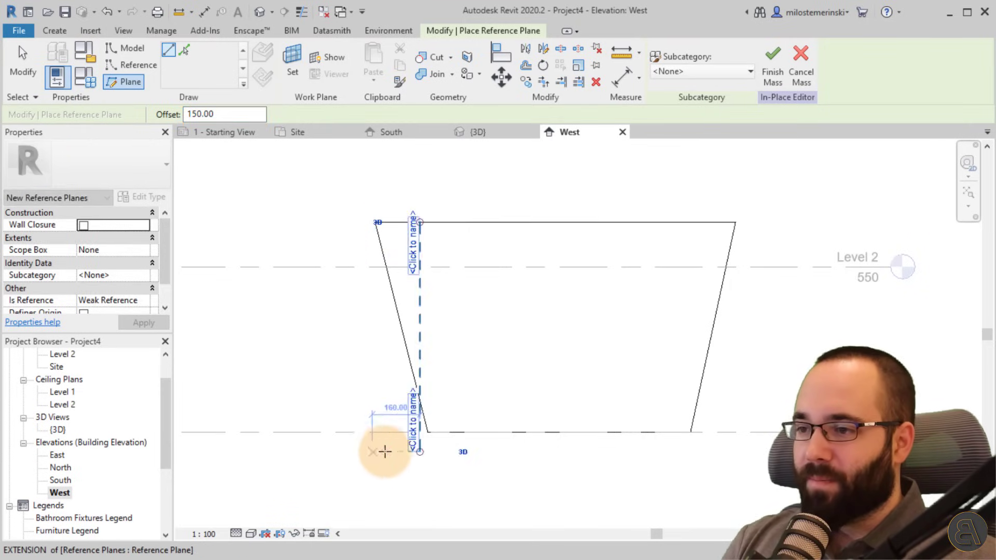
pyautogui.press('Escape')
pyautogui.press('Escape')
# Select the form's lower long edge in the 3D view and move it onto the new reference plane in the West elevation
pyautogui.click(428, 433)
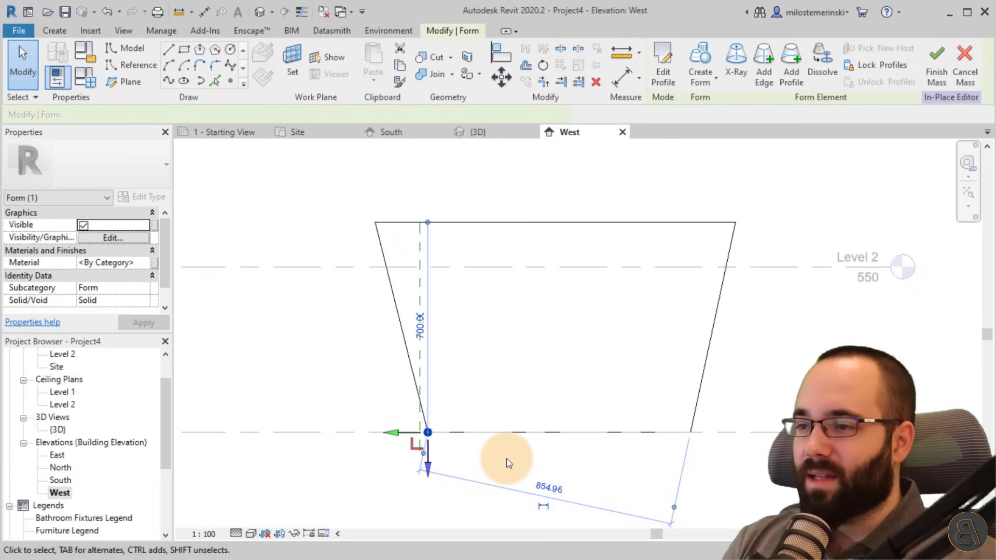
pyautogui.press('Escape')
pyautogui.click(502, 133)
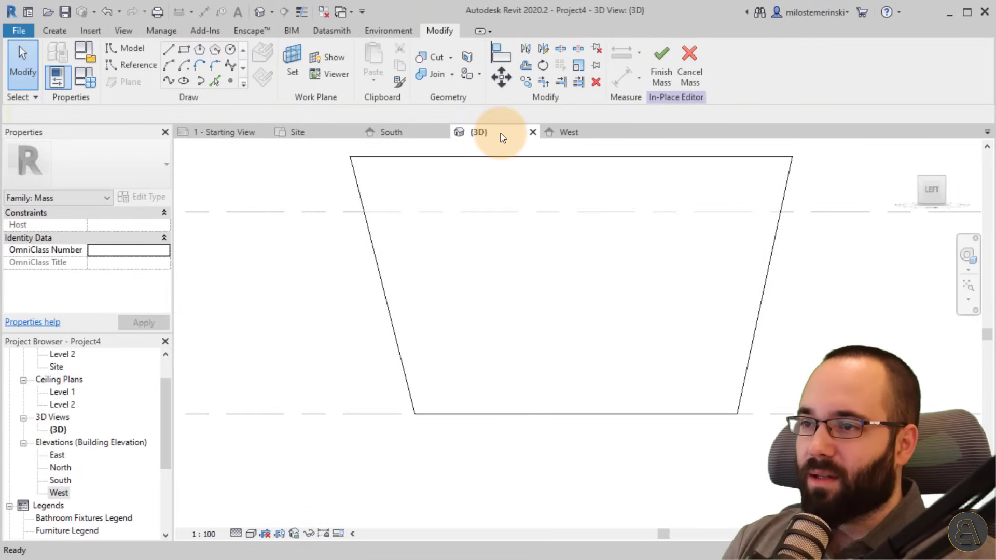
pyautogui.keyDown('shift'); pyautogui.moveTo(480, 222); pyautogui.dragTo(541, 293, button='middle'); pyautogui.keyUp('shift')
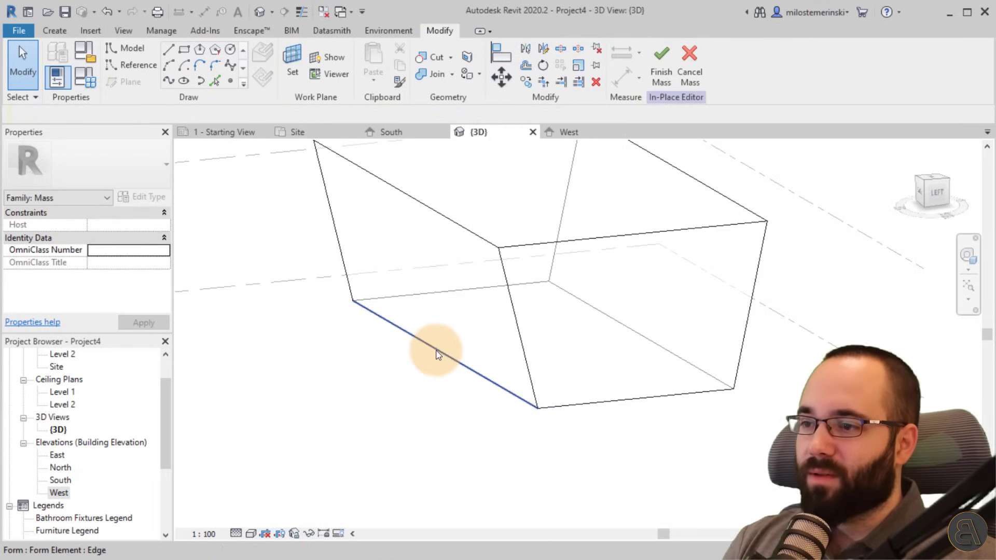
pyautogui.click(431, 331)
pyautogui.click(568, 133)
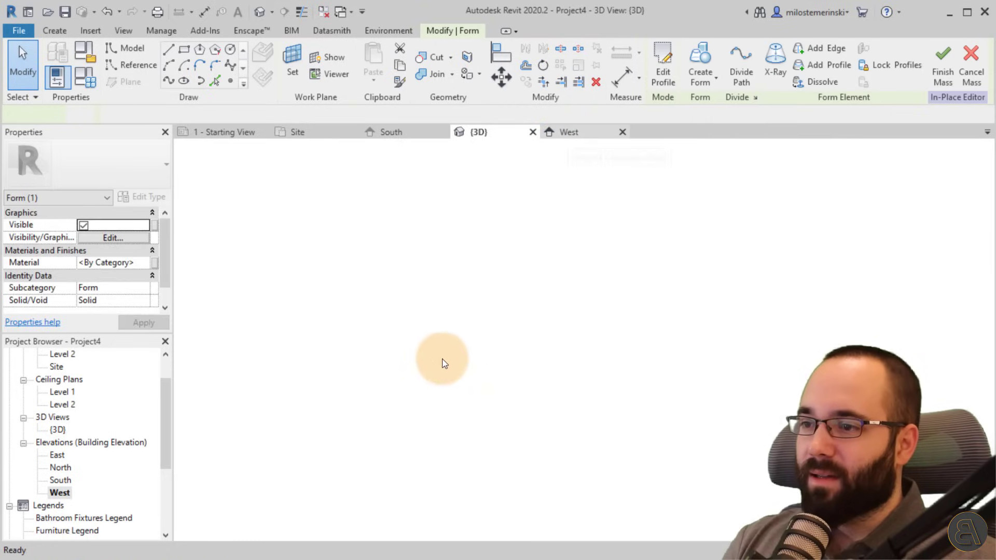
pyautogui.scroll(3, 425, 375)
pyautogui.moveTo(420, 427); pyautogui.dragTo(406, 428)
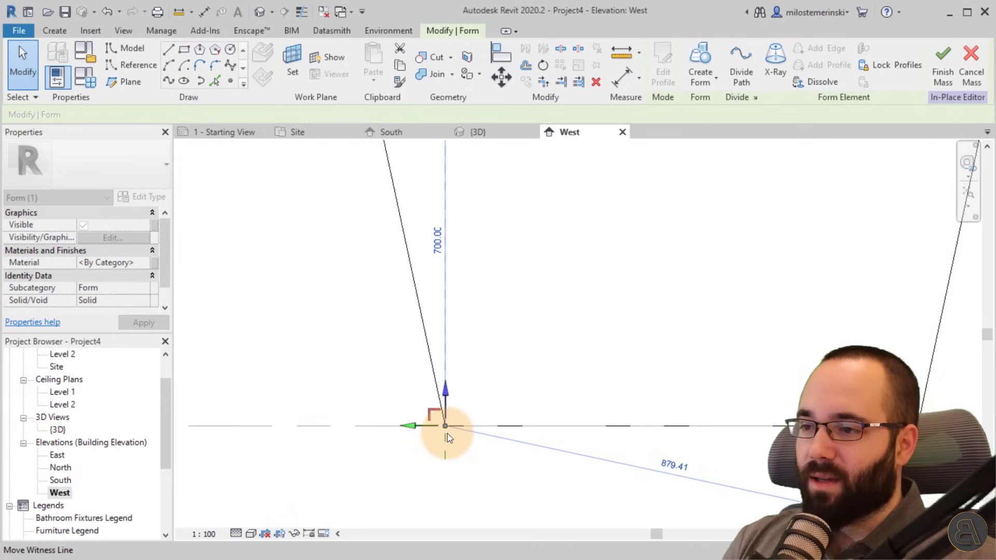
pyautogui.moveTo(356, 440); pyautogui.dragTo(396, 421, button='middle')
pyautogui.moveTo(449, 410); pyautogui.dragTo(449, 410)
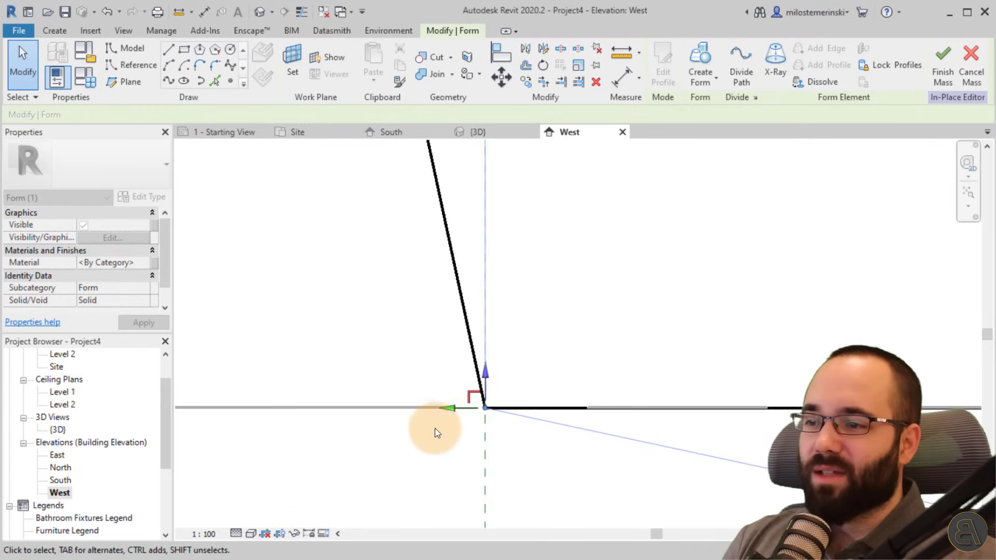
pyautogui.click(424, 347)
pyautogui.scroll(-3, 453, 425)
pyautogui.moveTo(456, 429); pyautogui.dragTo(439, 354, button='middle')
# In the 3D view, set the lower short edge's 2000 dimension to 1850 so that end slopes inward
pyautogui.click(513, 133)
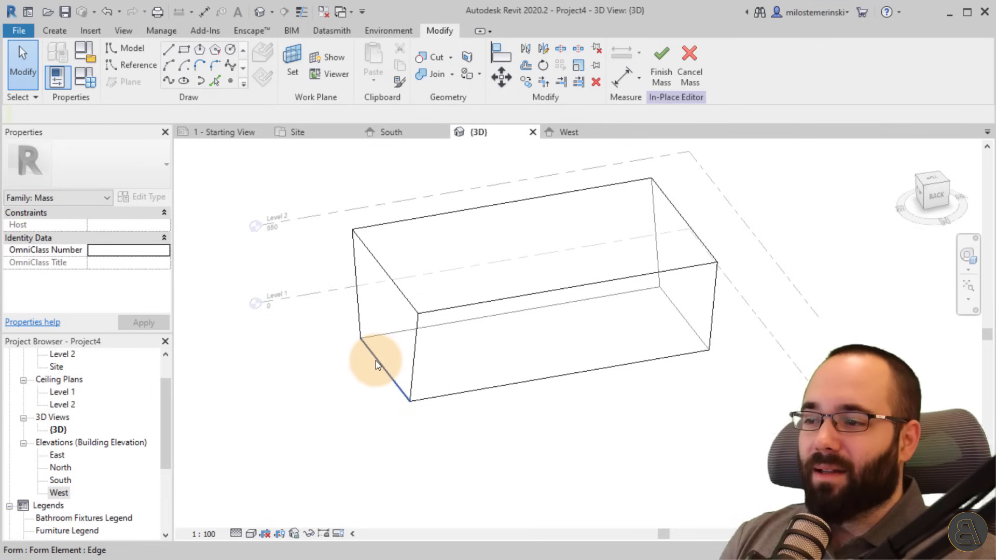
pyautogui.click(395, 394)
pyautogui.keyDown('shift'); pyautogui.moveTo(516, 409); pyautogui.dragTo(551, 401, button='middle'); pyautogui.keyUp('shift')
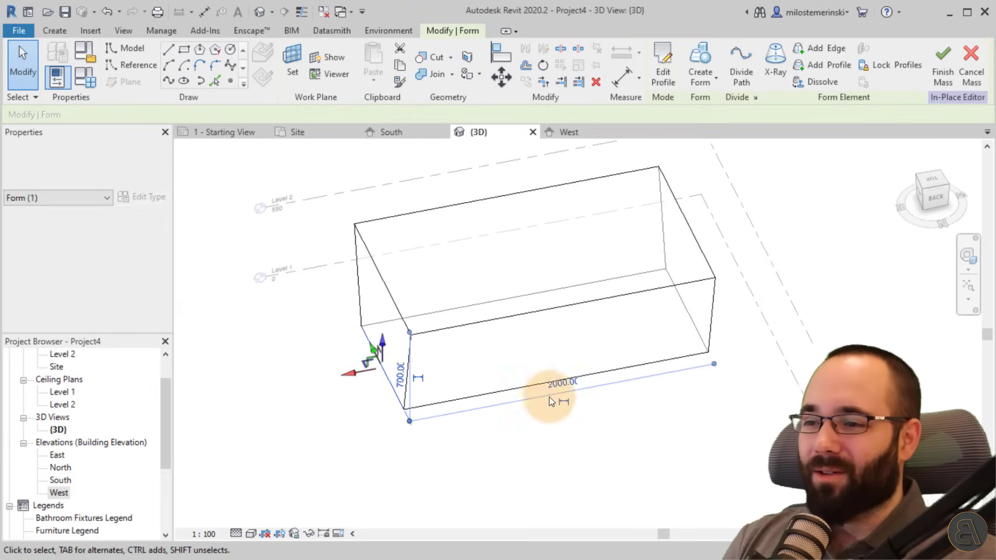
pyautogui.click(551, 401)
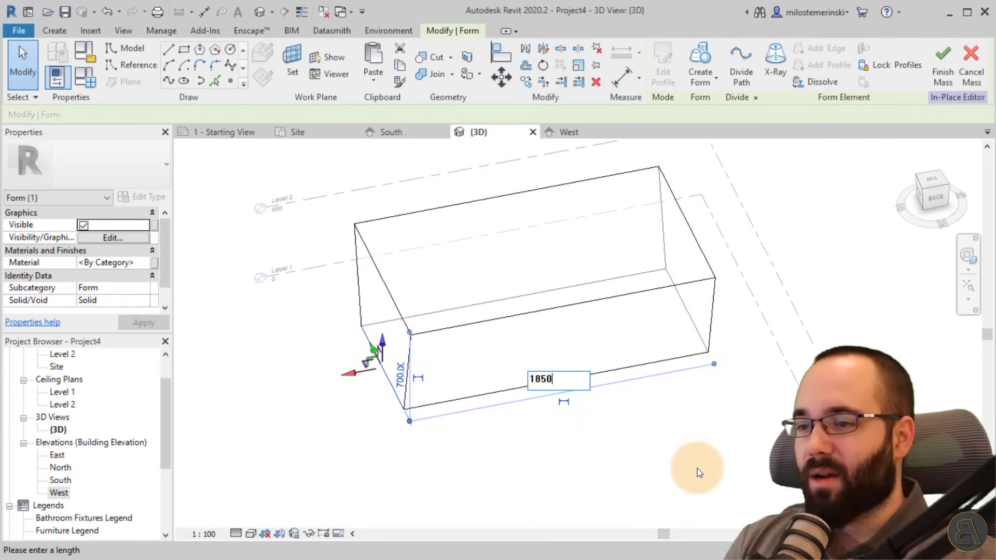
pyautogui.press('Return')
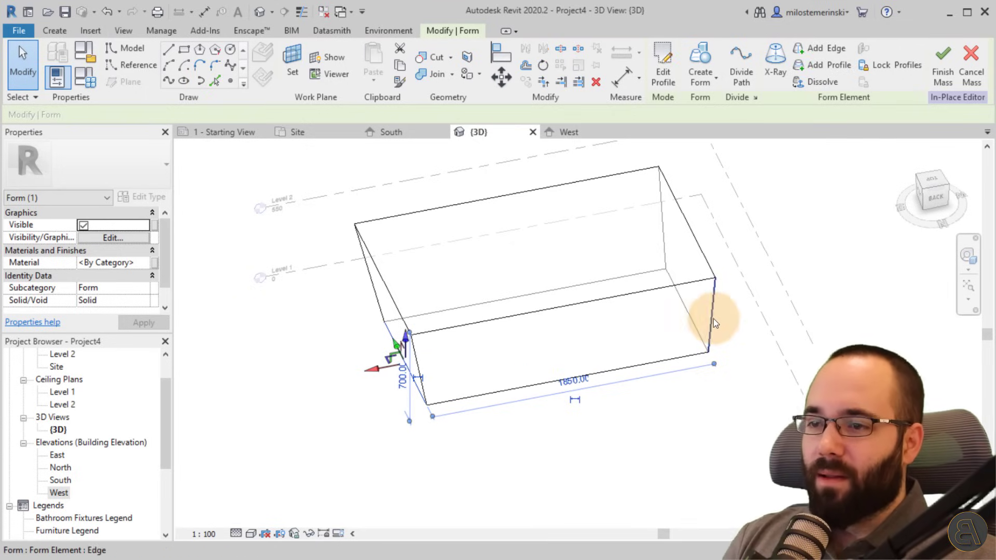
pyautogui.press('Escape')
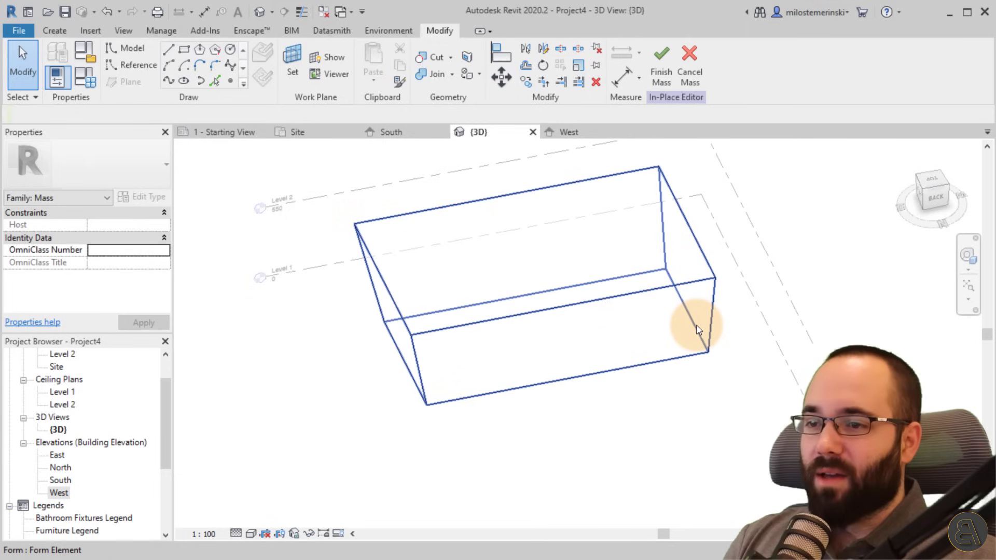
# Move the opposite lower short edge of the form inward and deselect it
pyautogui.click(654, 357)
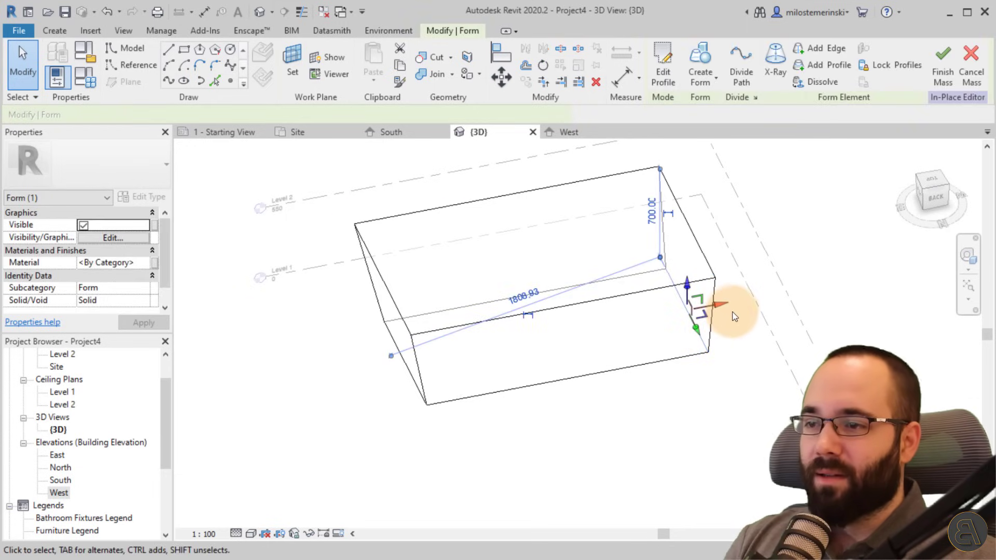
pyautogui.moveTo(726, 306); pyautogui.dragTo(701, 308)
pyautogui.keyDown('shift'); pyautogui.moveTo(615, 417); pyautogui.dragTo(614, 391, button='middle'); pyautogui.keyUp('shift')
pyautogui.click(642, 427)
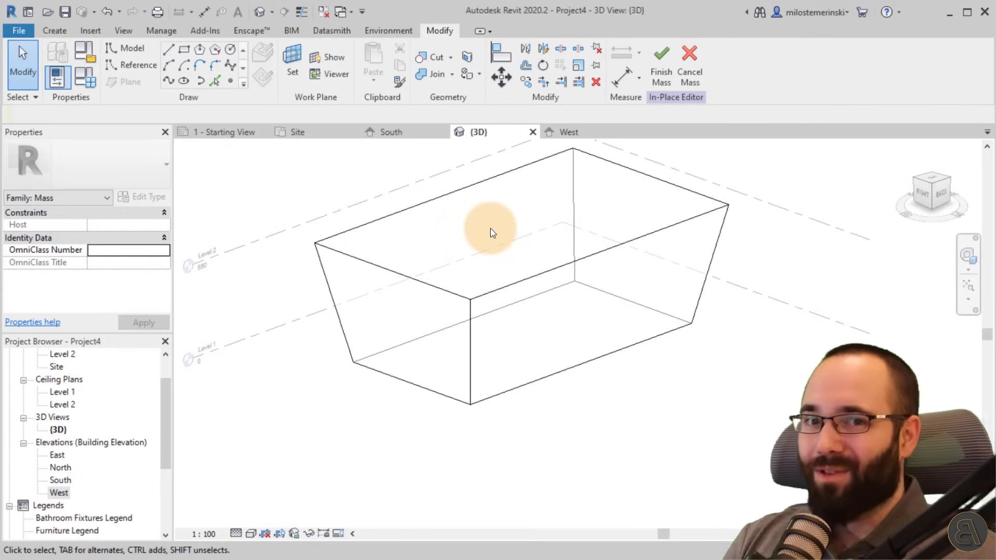
pyautogui.moveTo(462, 248); pyautogui.dragTo(449, 251, button='middle')
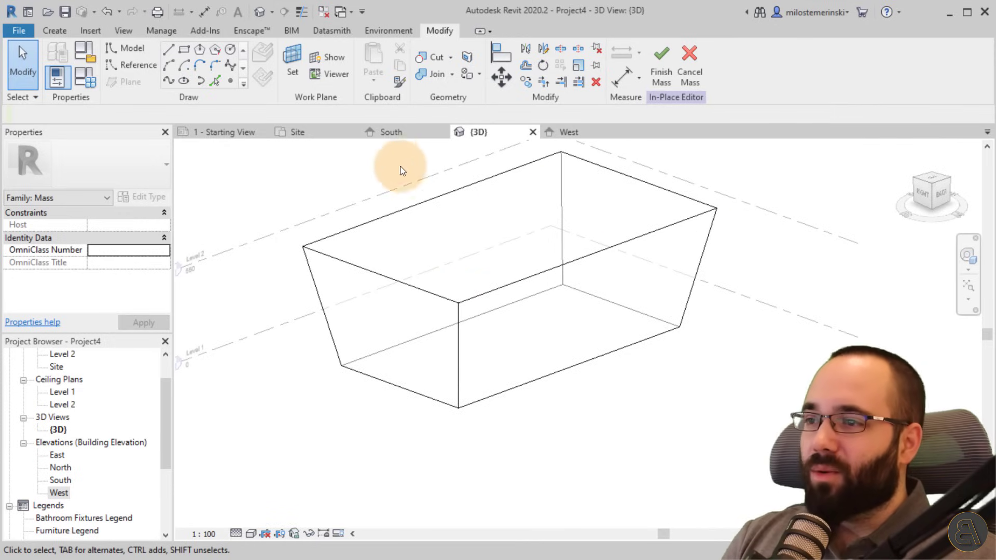
# In the Site floor plan, move the reference plane out of the form to just beyond its long upper side
pyautogui.click(321, 136)
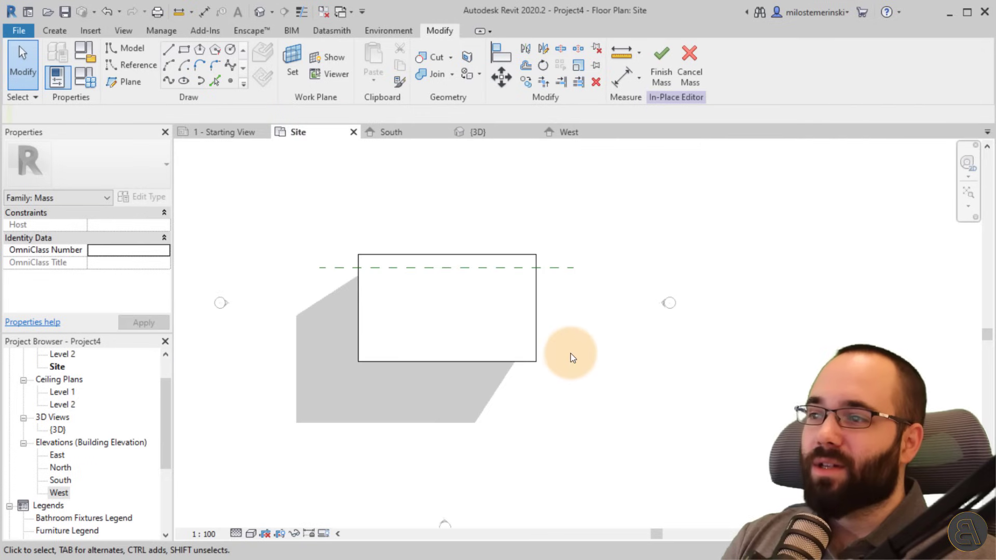
pyautogui.scroll(-2, 459, 337)
pyautogui.click(413, 283)
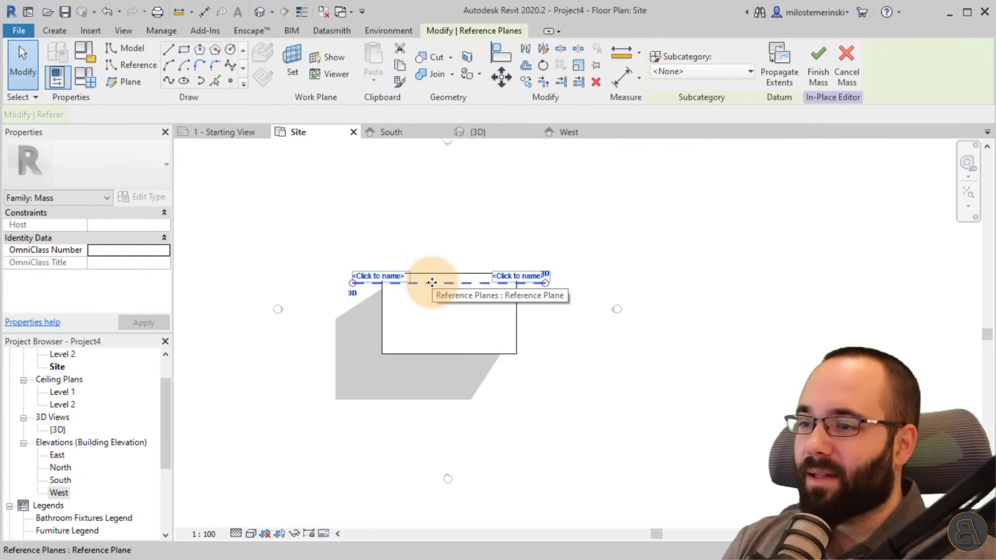
pyautogui.keyDown('ctrl'); pyautogui.moveTo(434, 282); pyautogui.dragTo(431, 242); pyautogui.keyUp('ctrl')
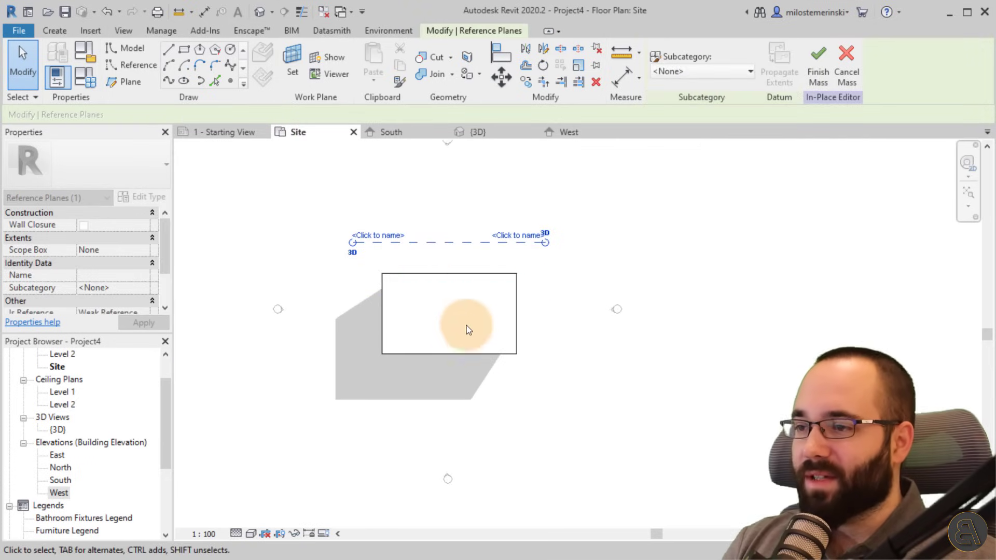
# Extend both ends of the reference plane well past the form's short sides
pyautogui.scroll(2, 431, 265)
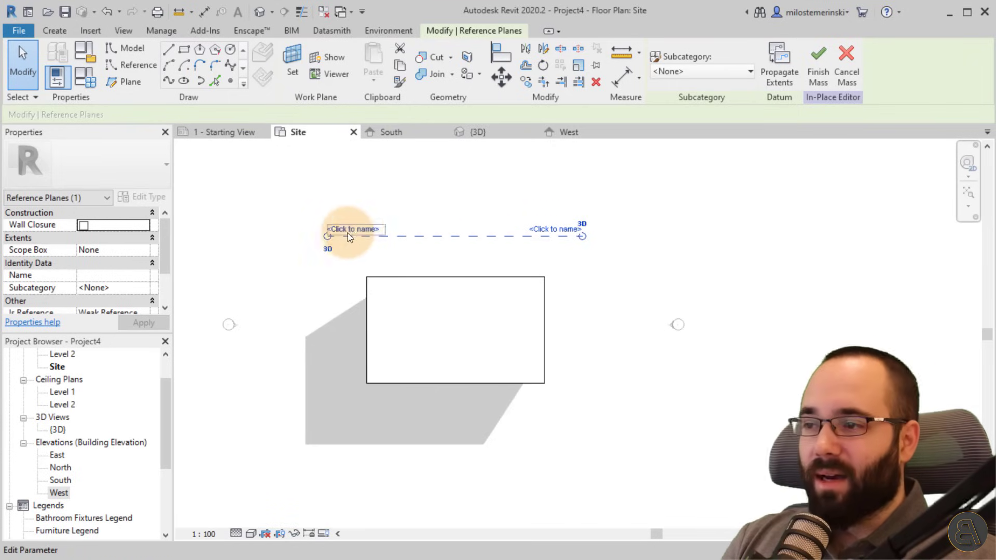
pyautogui.moveTo(328, 236); pyautogui.dragTo(223, 236)
pyautogui.moveTo(587, 242); pyautogui.dragTo(664, 244)
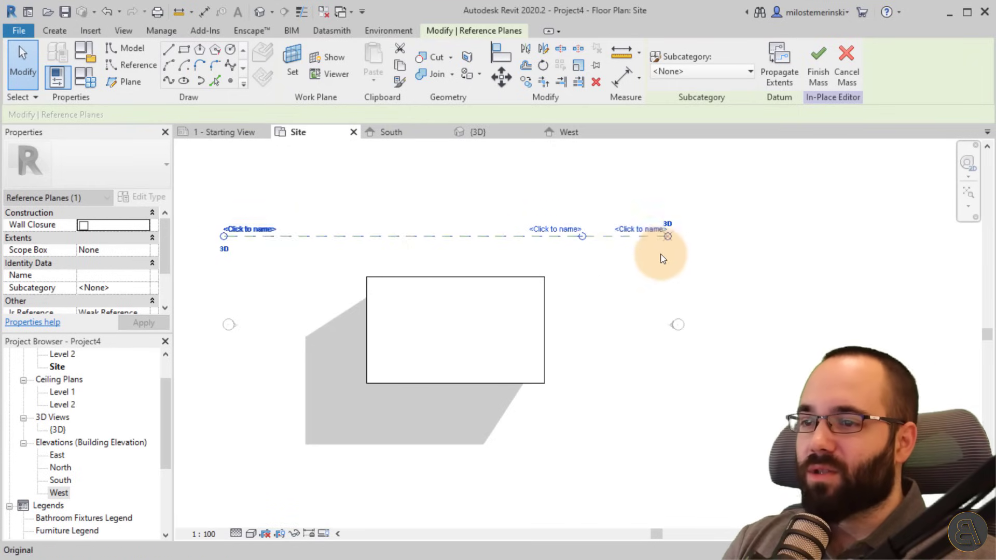
# Add an aligned dimension between the form's upper long edge and the reference plane beyond it
pyautogui.click(487, 252)
pyautogui.click(362, 208)
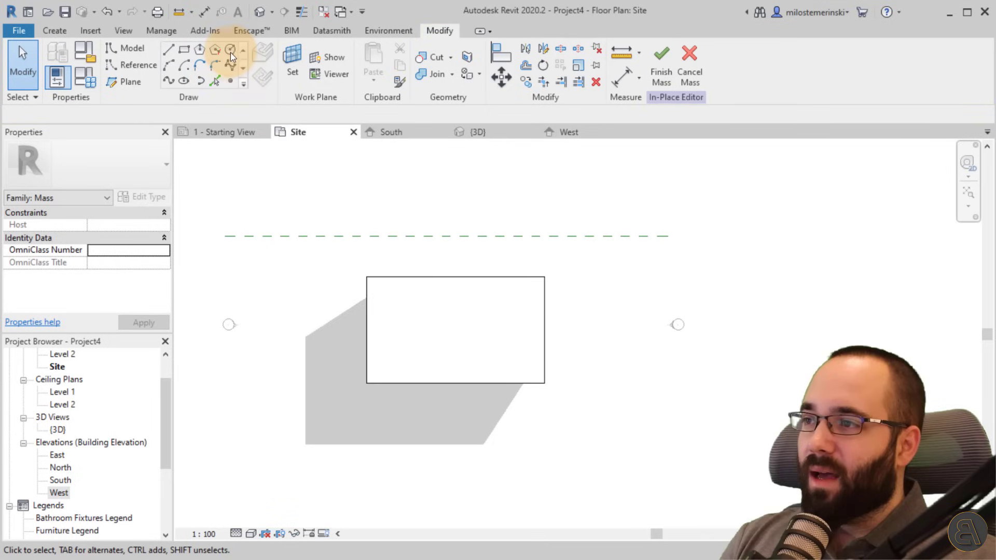
pyautogui.click(206, 14)
pyautogui.click(431, 276)
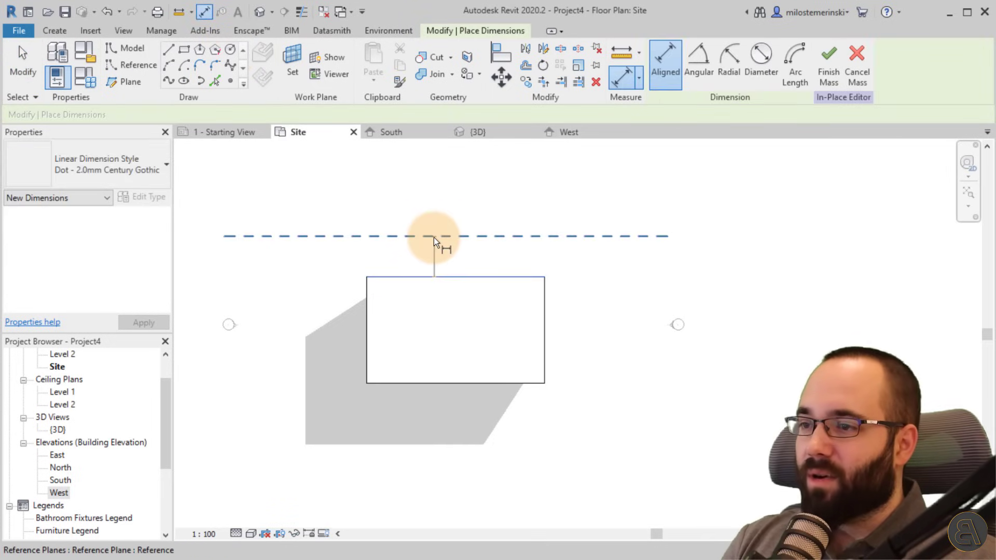
pyautogui.click(433, 237)
pyautogui.click(479, 208)
pyautogui.press('Escape')
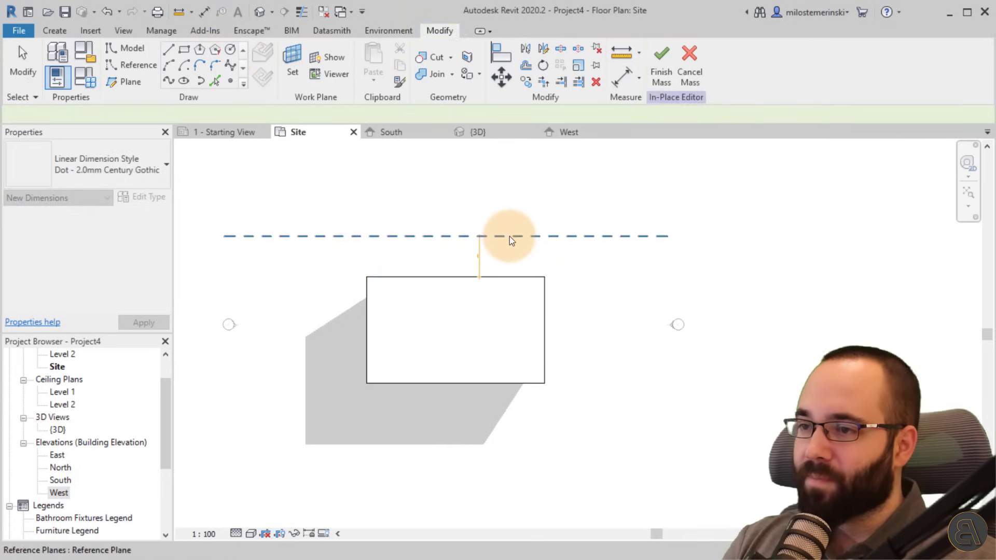
# Set the dimension between the reference plane and the form's upper long edge to 400
pyautogui.click(510, 235)
pyautogui.click(474, 256)
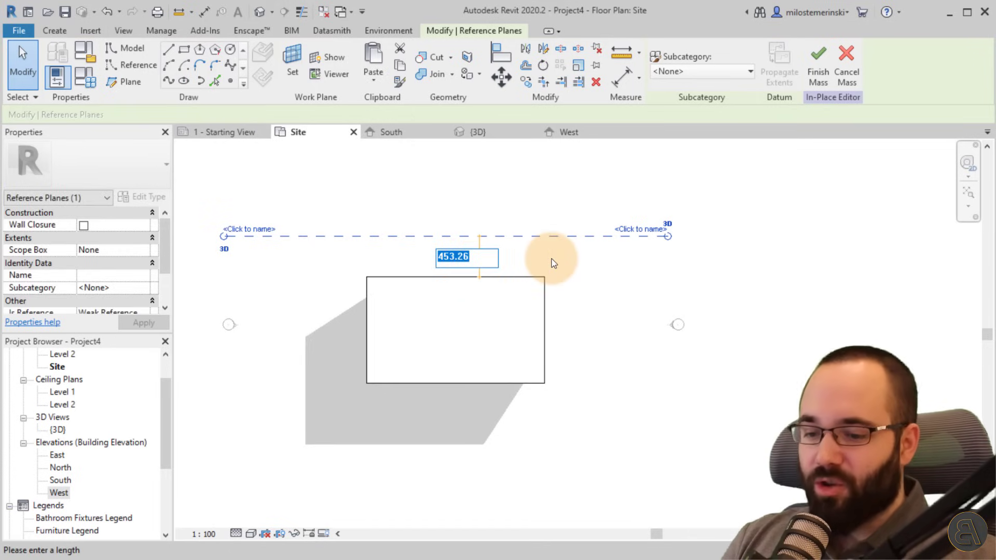
pyautogui.write('400')
pyautogui.press('Return')
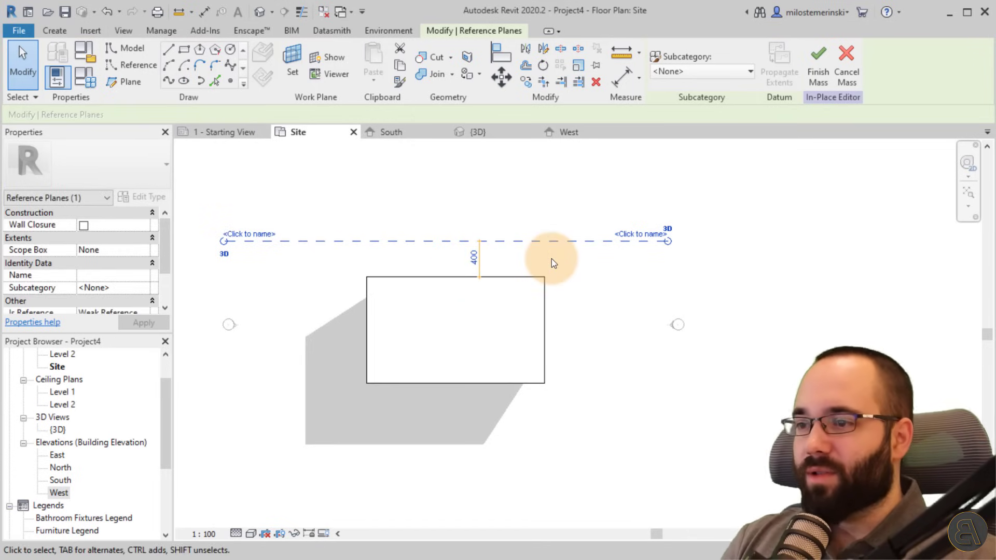
pyautogui.click(425, 263)
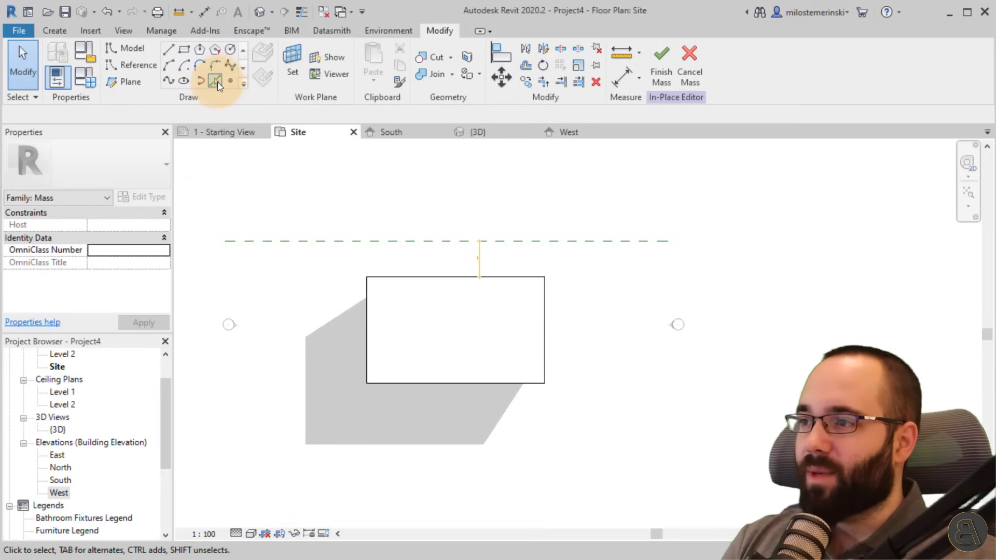
# Draw a reference plane offset 400 outside the form's left short side and extend its upper end past the horizontal reference plane
pyautogui.click(137, 80)
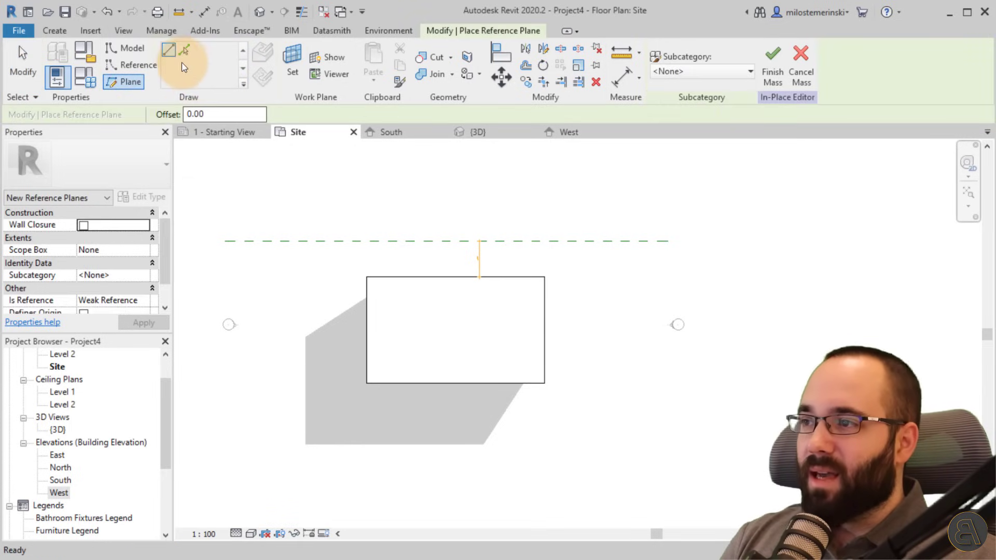
pyautogui.doubleClick(199, 115)
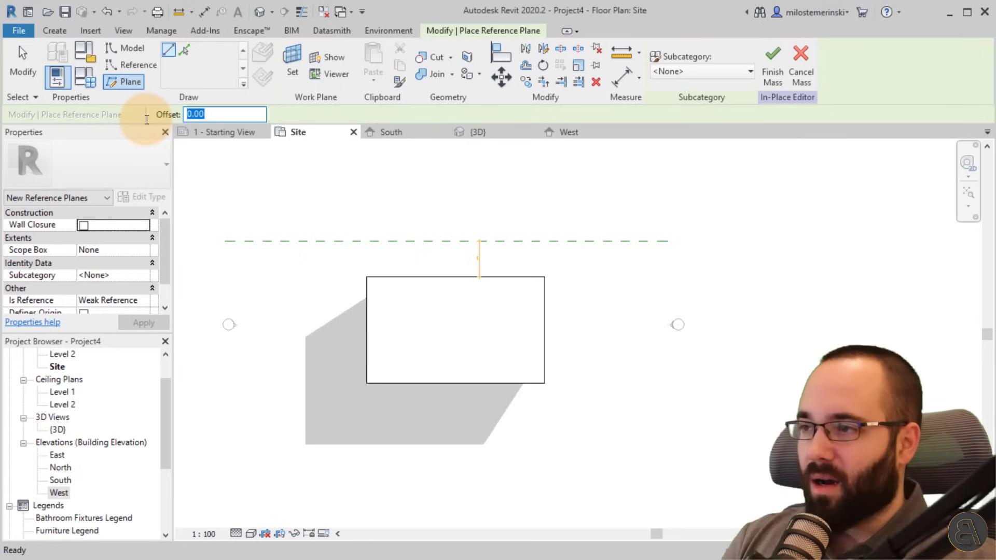
pyautogui.click(366, 276)
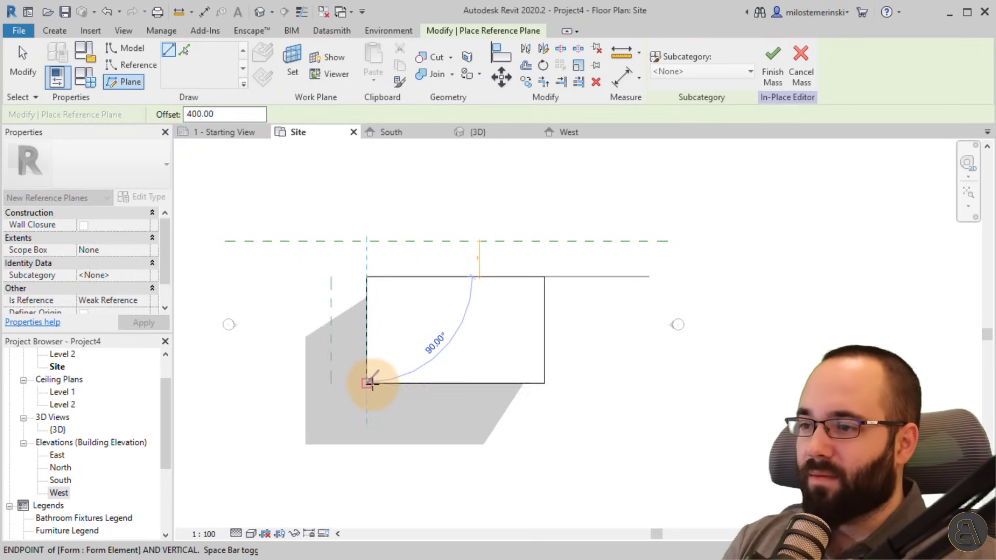
pyautogui.click(368, 451)
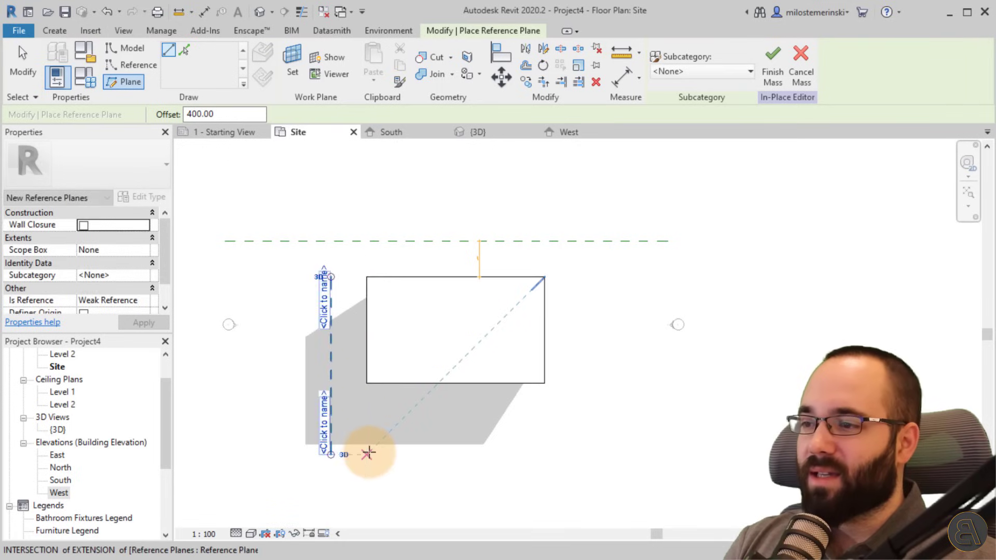
pyautogui.press('Escape')
pyautogui.press('Escape')
pyautogui.click(333, 289)
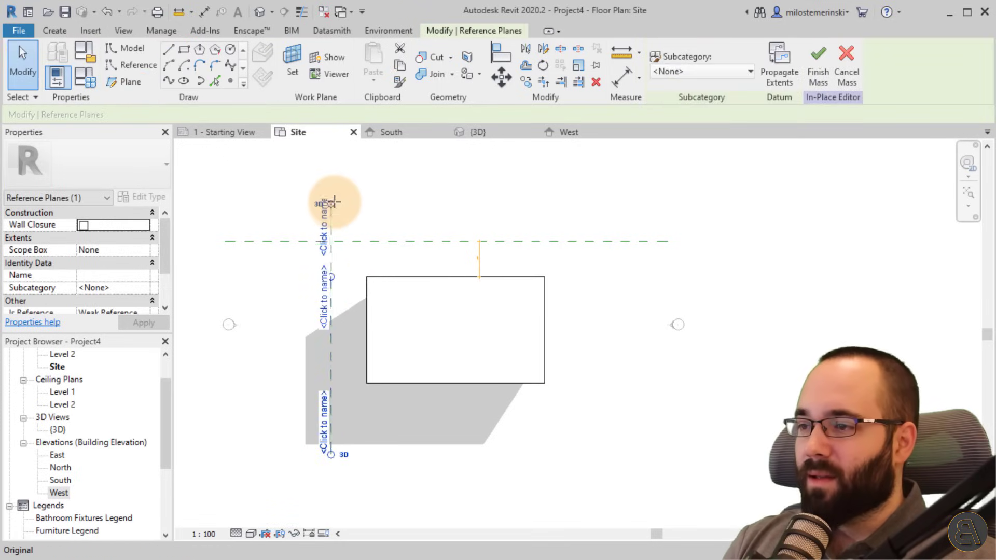
pyautogui.click(400, 204)
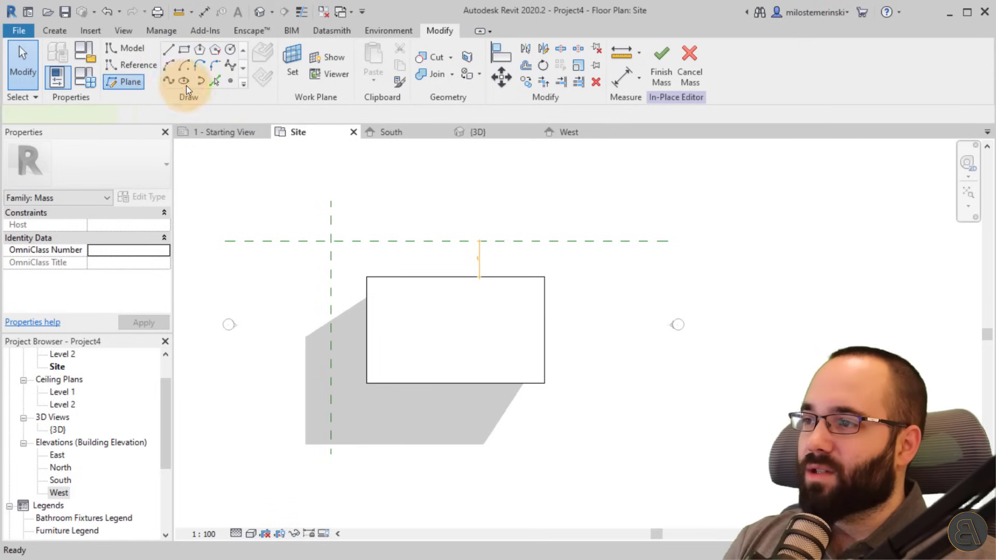
# Draw a reference plane offset 400 outside the form's right short side, with both ends matching the left reference plane
pyautogui.doubleClick(205, 114)
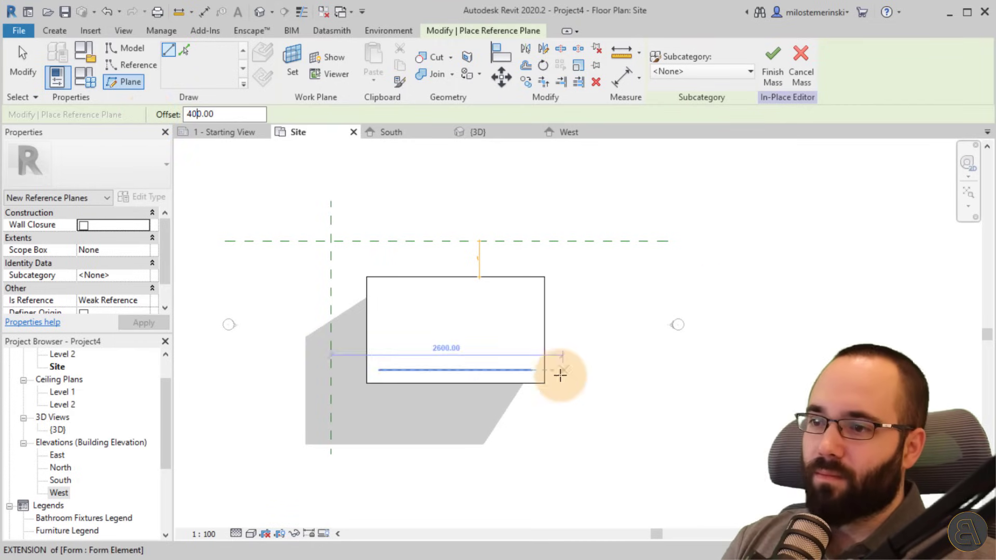
pyautogui.click(545, 383)
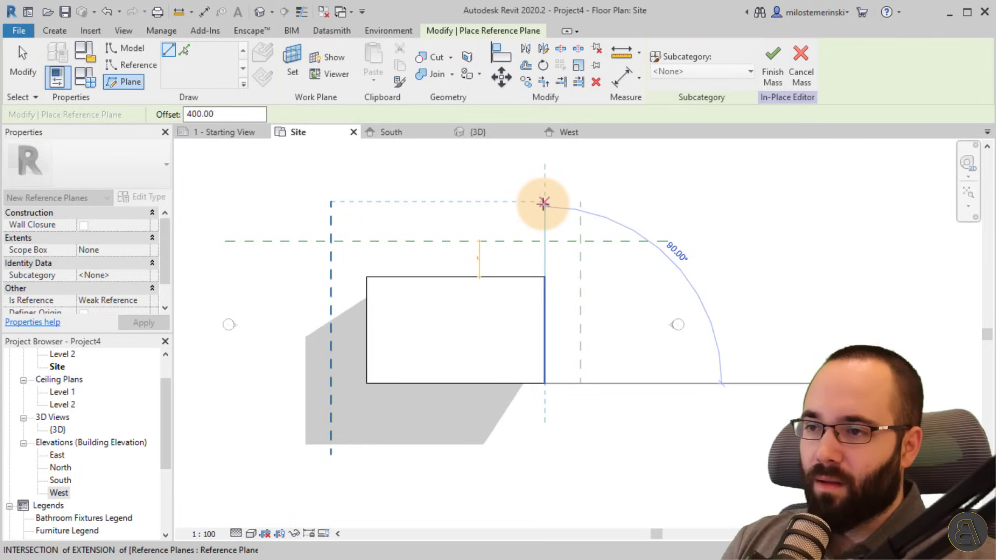
pyautogui.click(543, 199)
pyautogui.press('Escape')
pyautogui.click(582, 293)
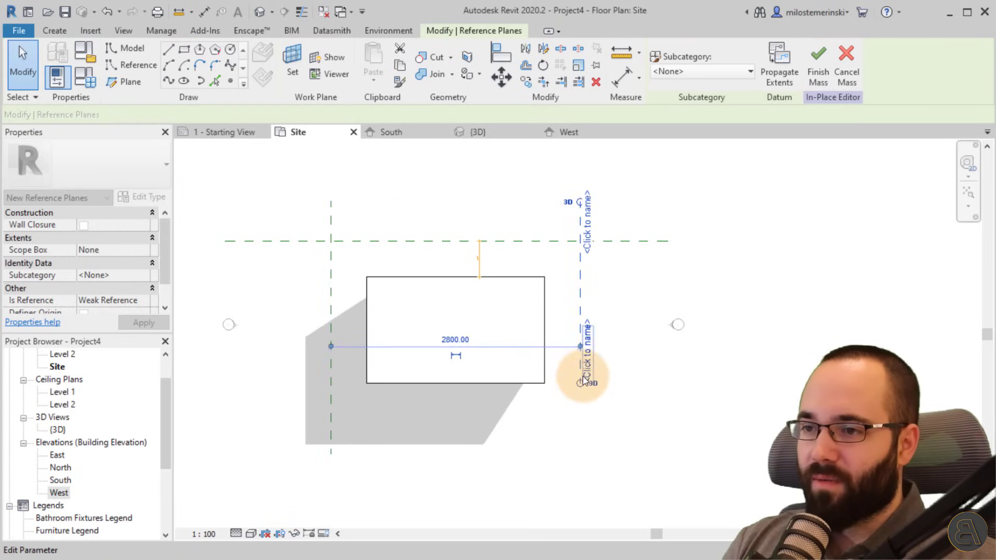
pyautogui.press('Escape')
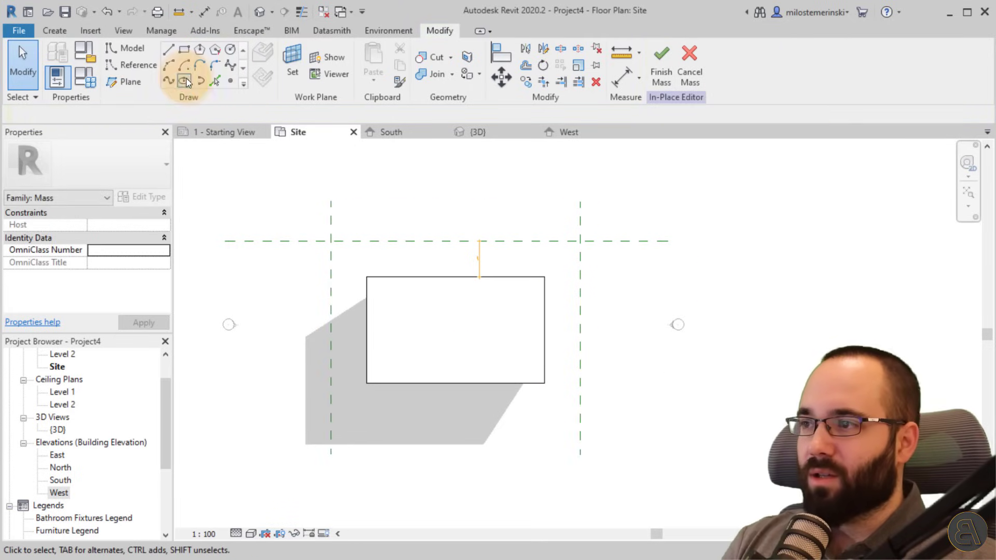
# Draw a reference plane offset 400 beyond the form's lower long side, spanning the same length as the upper reference plane
pyautogui.click(132, 81)
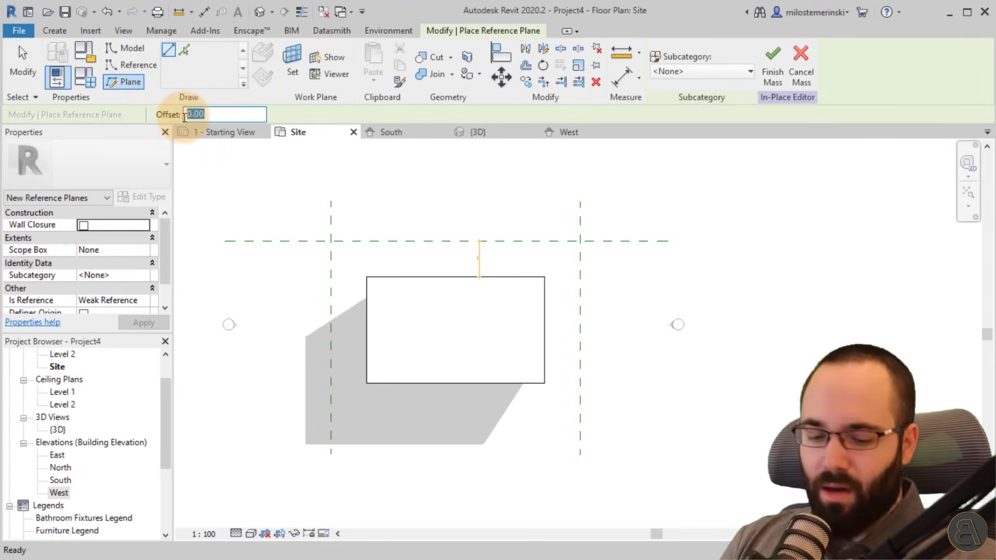
pyautogui.click(367, 383)
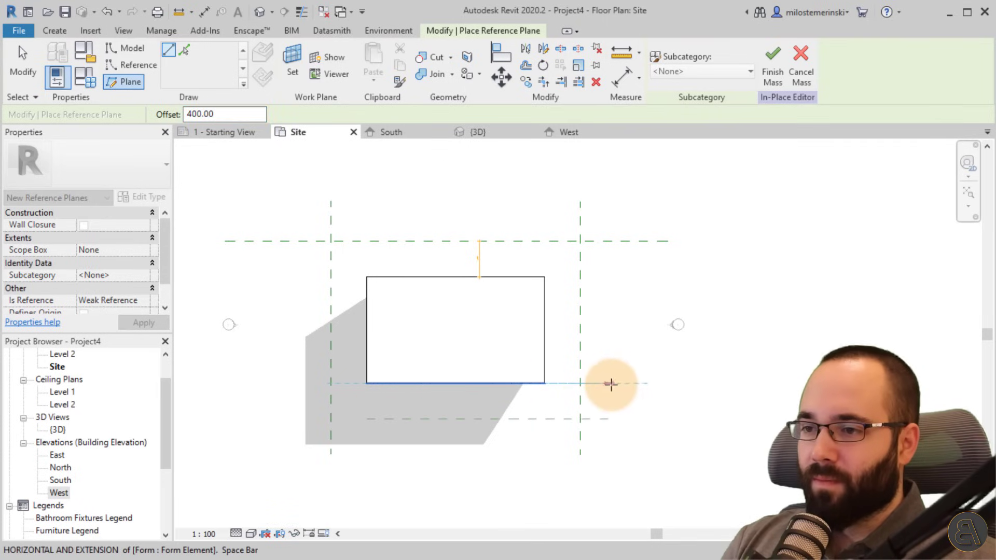
pyautogui.click(668, 384)
pyautogui.press('Escape')
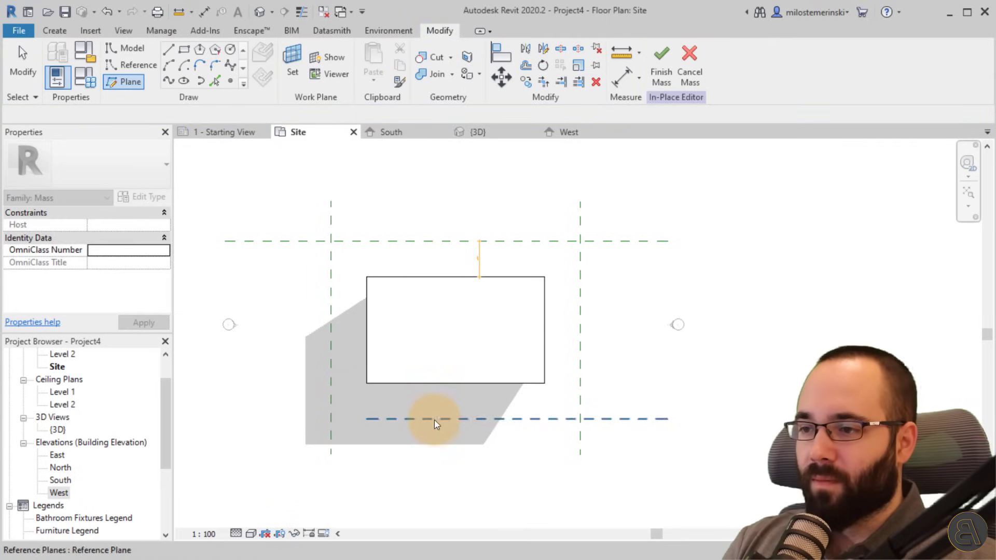
pyautogui.click(364, 419)
pyautogui.moveTo(363, 420); pyautogui.dragTo(224, 420)
pyautogui.click(493, 396)
# Delete the 400 dimension between the form and the upper reference plane
pyautogui.moveTo(510, 410); pyautogui.dragTo(496, 408, button='middle')
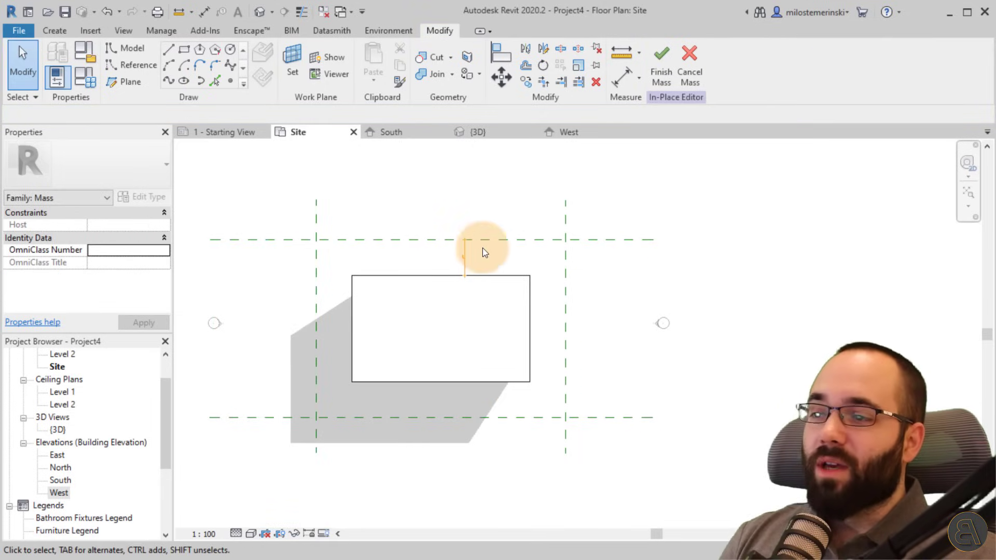
pyautogui.click(464, 257)
pyautogui.click(517, 263)
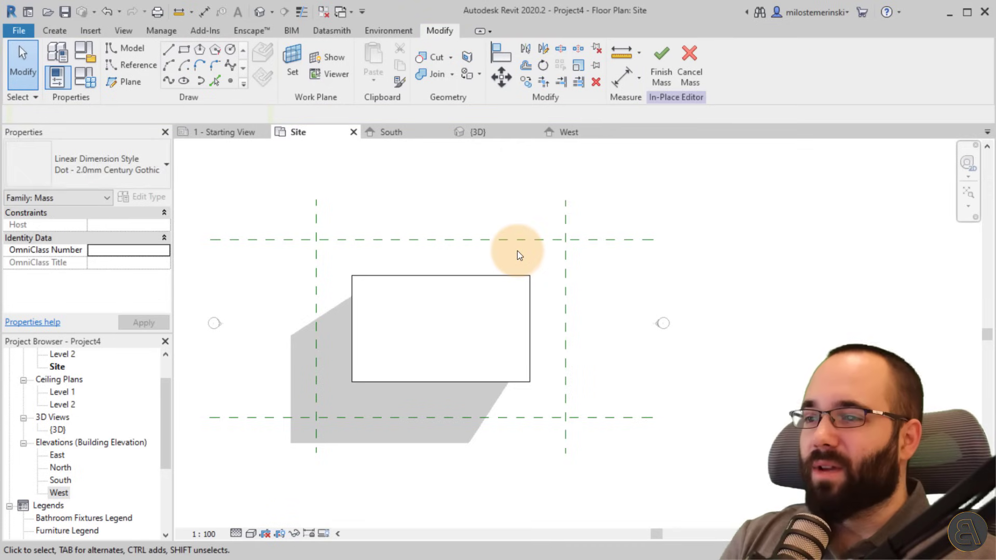
# Name the lower horizontal reference plane 1 and the upper one 2
pyautogui.click(602, 243)
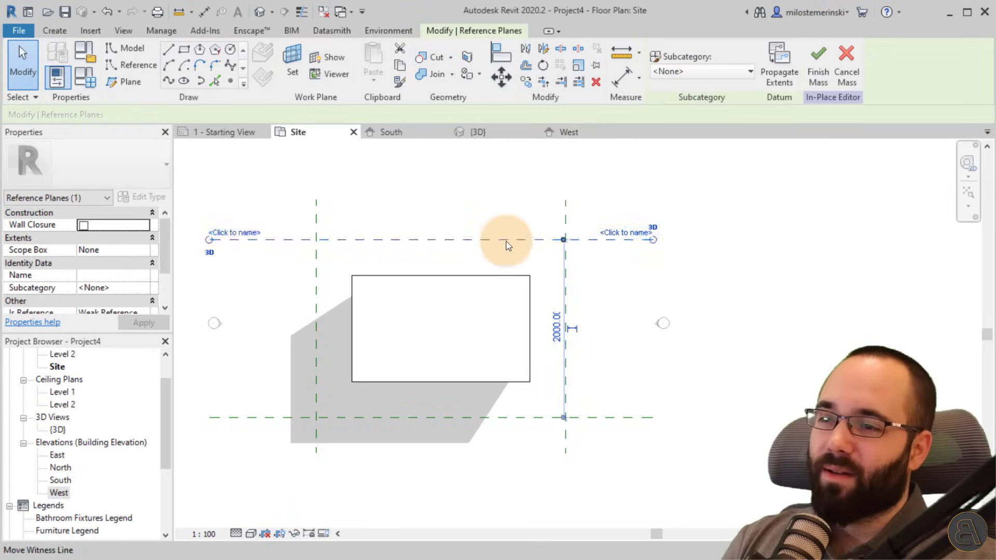
pyautogui.click(454, 416)
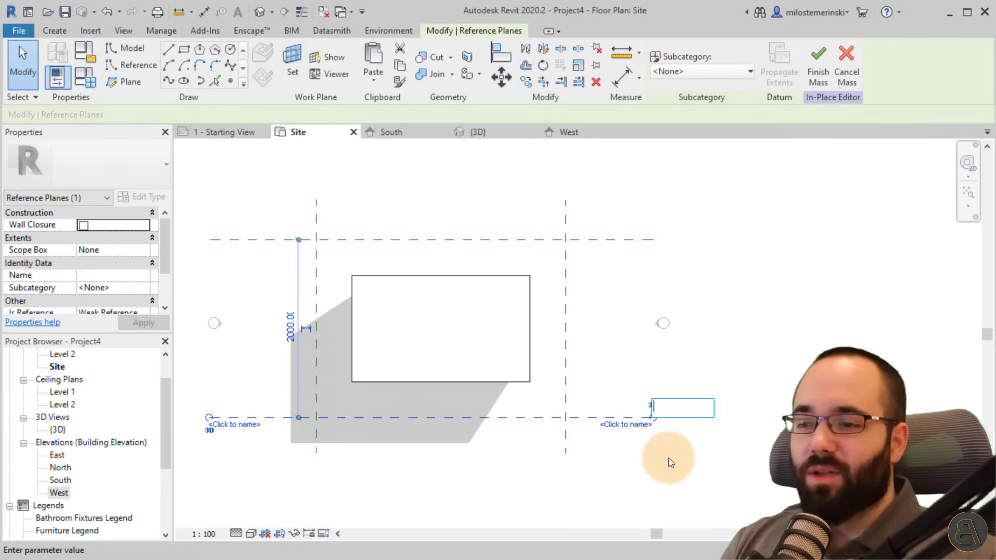
pyautogui.press('Return')
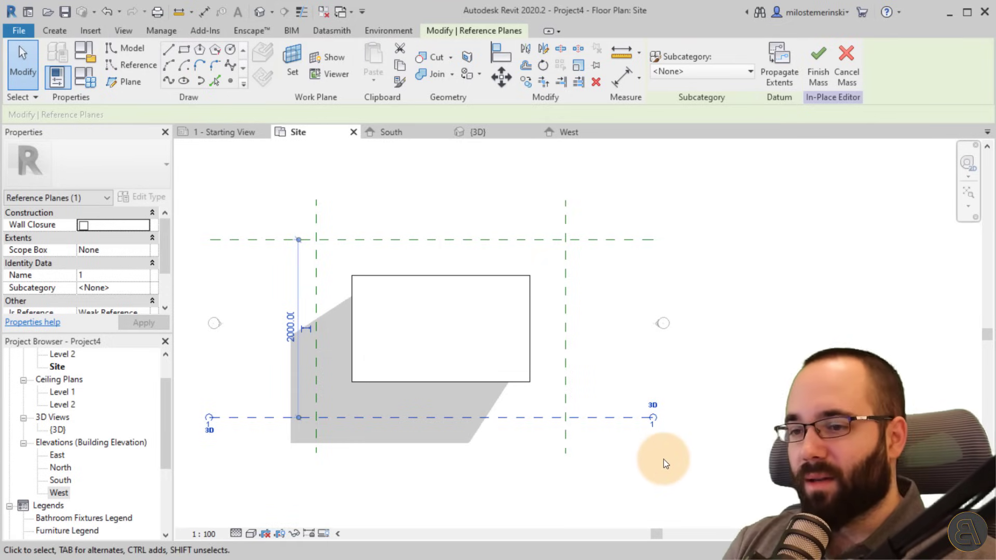
pyautogui.click(614, 237)
pyautogui.click(604, 231)
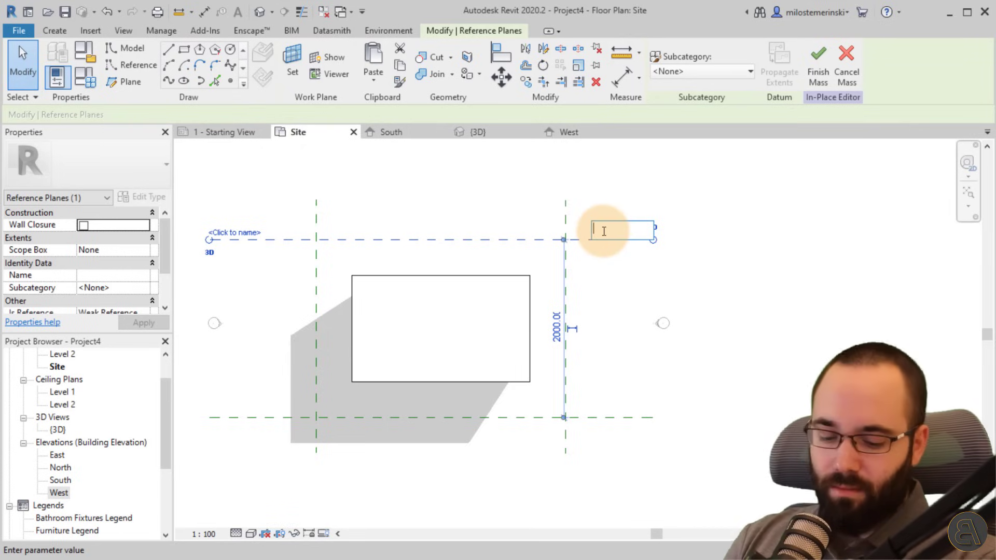
pyautogui.click(634, 331)
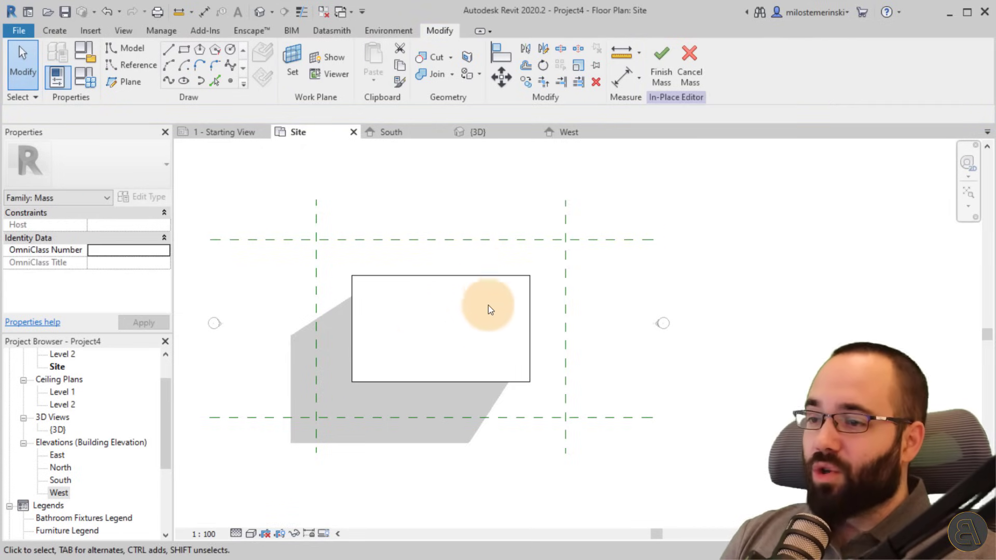
# In the South elevation, start a model line and set its work plane to Reference Plane : 1
pyautogui.doubleClick(65, 479)
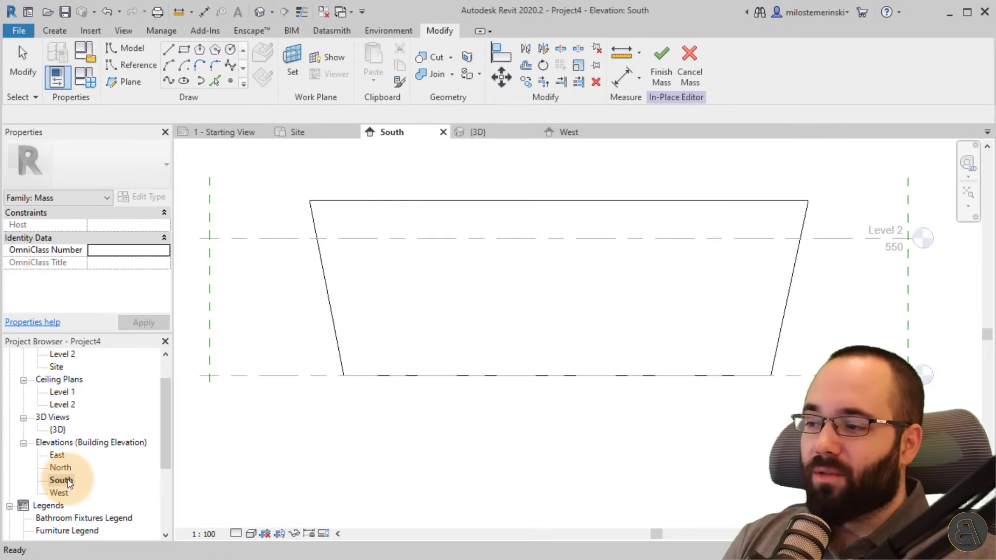
pyautogui.moveTo(620, 290); pyautogui.dragTo(587, 321, button='middle')
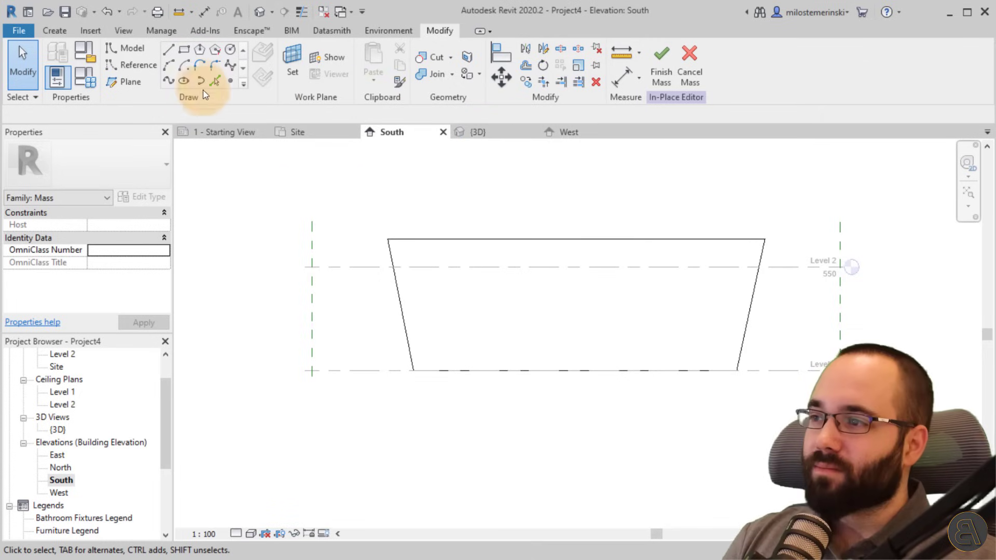
pyautogui.click(126, 48)
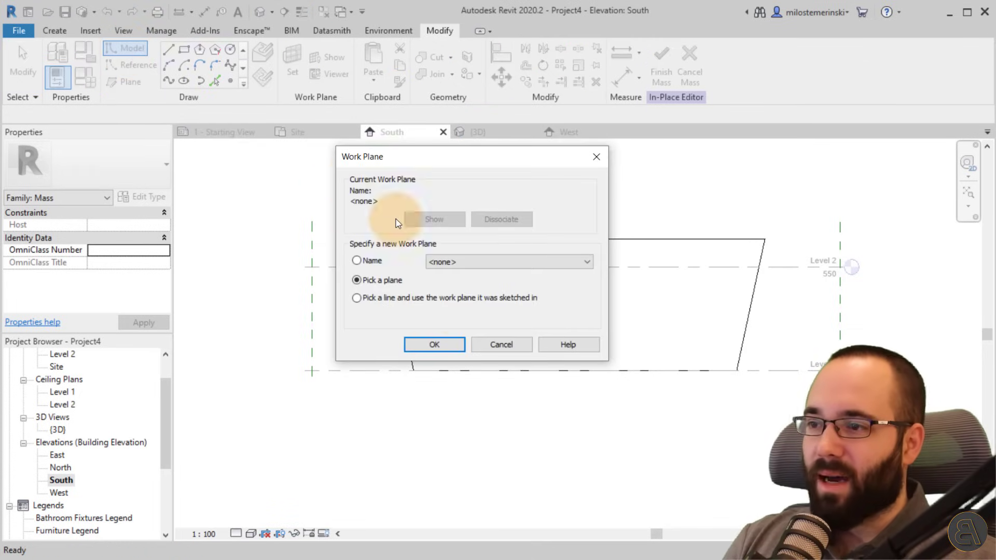
pyautogui.click(446, 262)
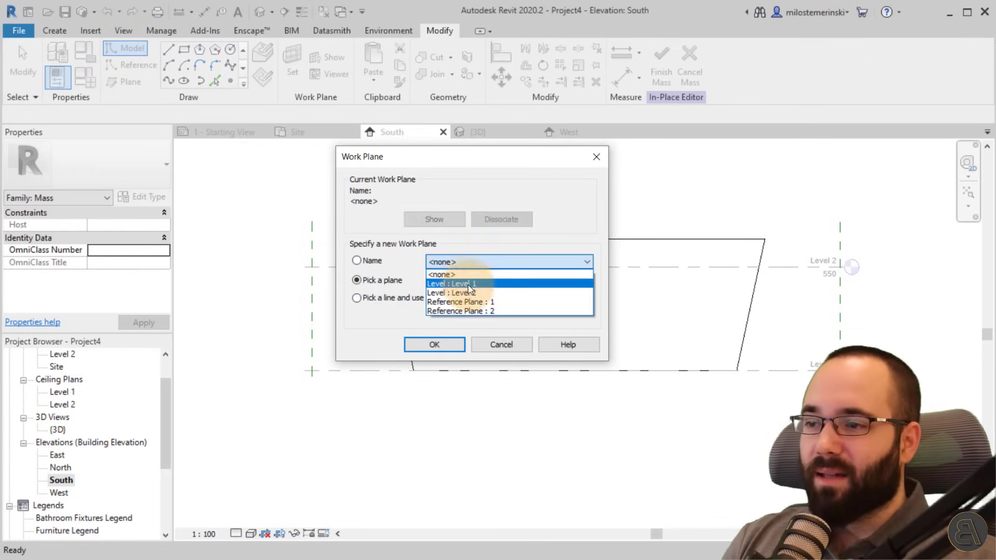
pyautogui.click(475, 303)
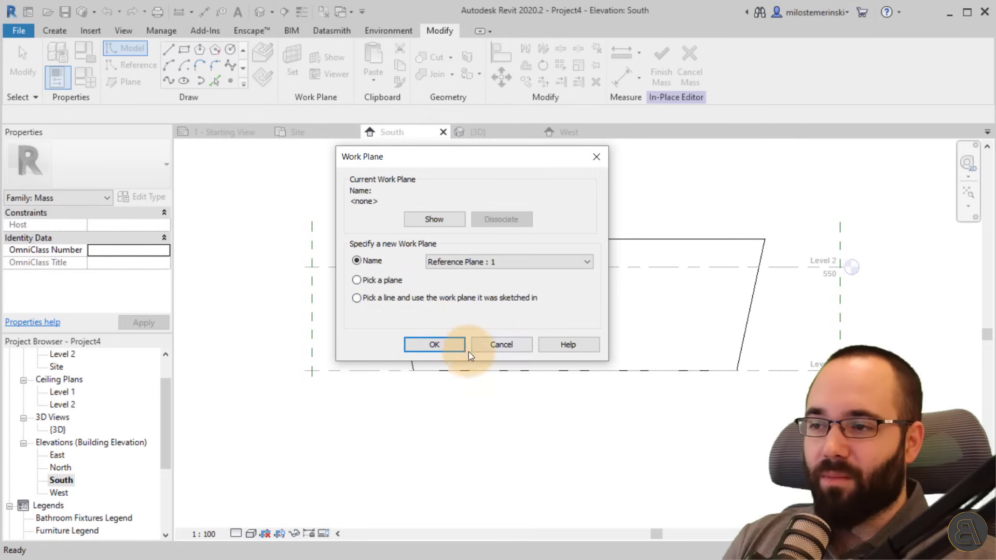
pyautogui.click(435, 345)
# Sketch a four-point S-shaped spline about 3236 long from the left vertical reference plane across the form to beyond the right one
pyautogui.click(231, 65)
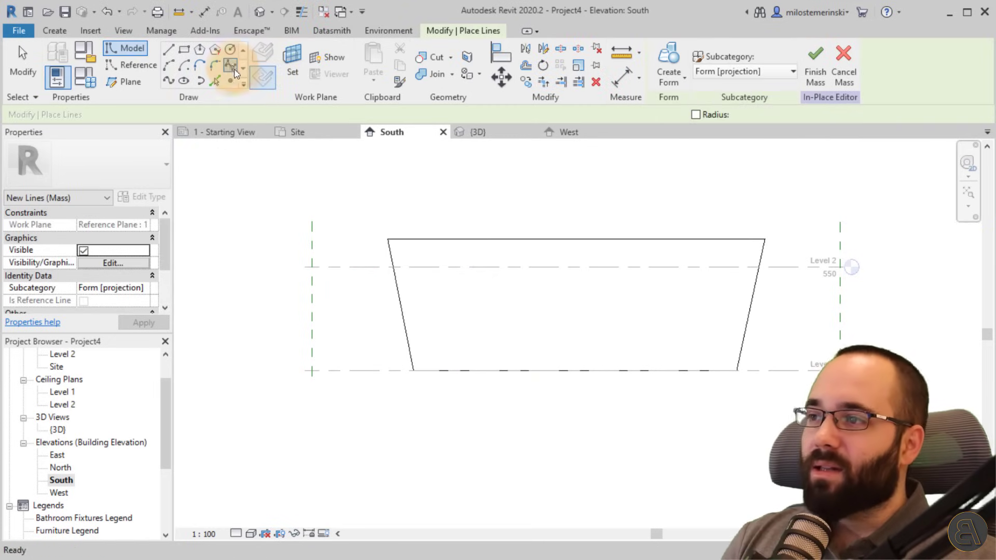
pyautogui.click(312, 282)
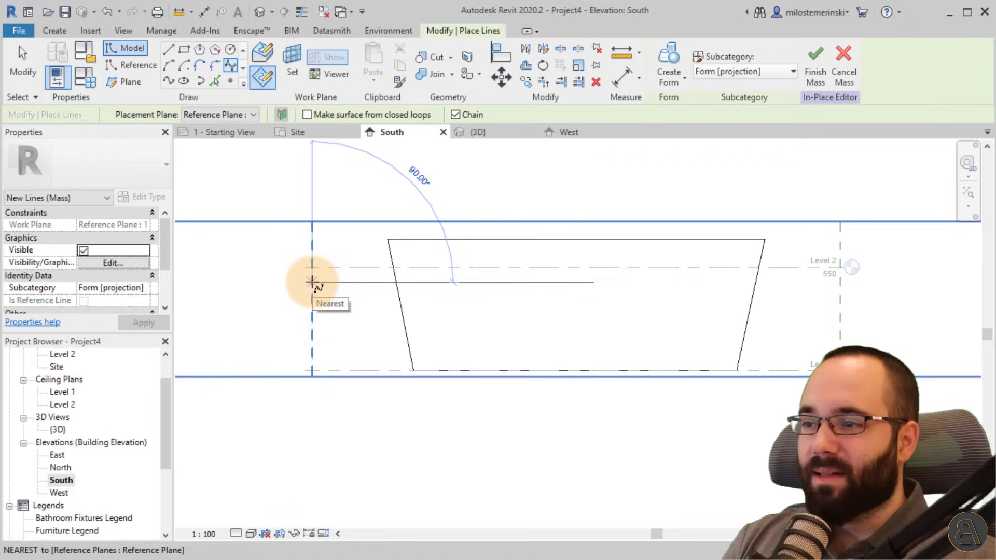
pyautogui.click(530, 190)
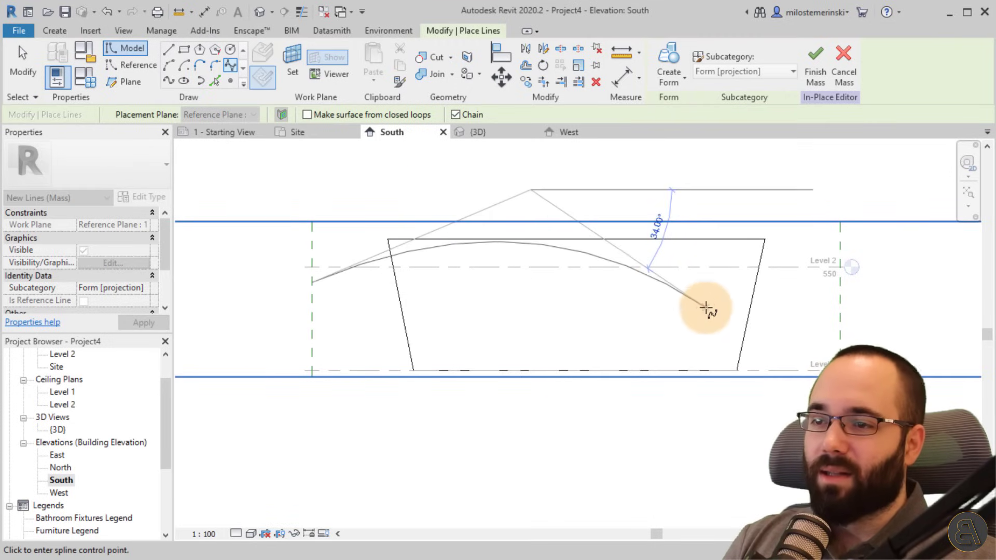
pyautogui.click(687, 330)
pyautogui.click(909, 217)
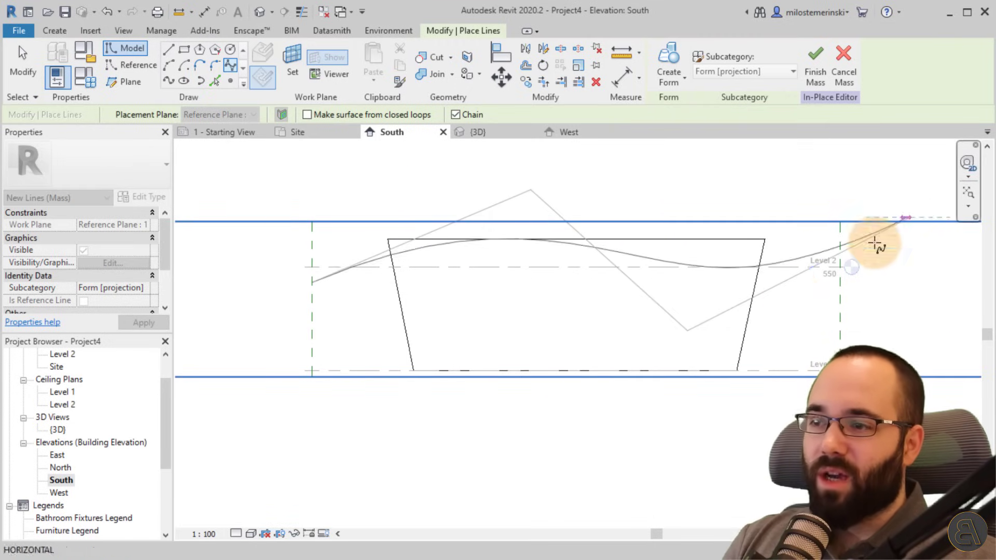
pyautogui.press('Escape')
pyautogui.press('Escape')
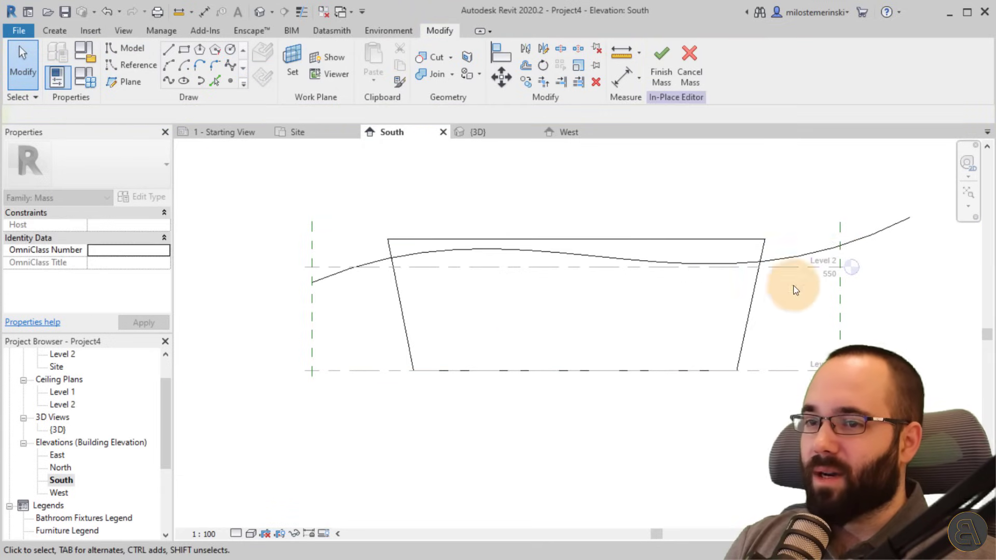
# Reshape the spline by ending it on the right vertical reference plane and moving its upper control point left and slightly higher
pyautogui.click(909, 223)
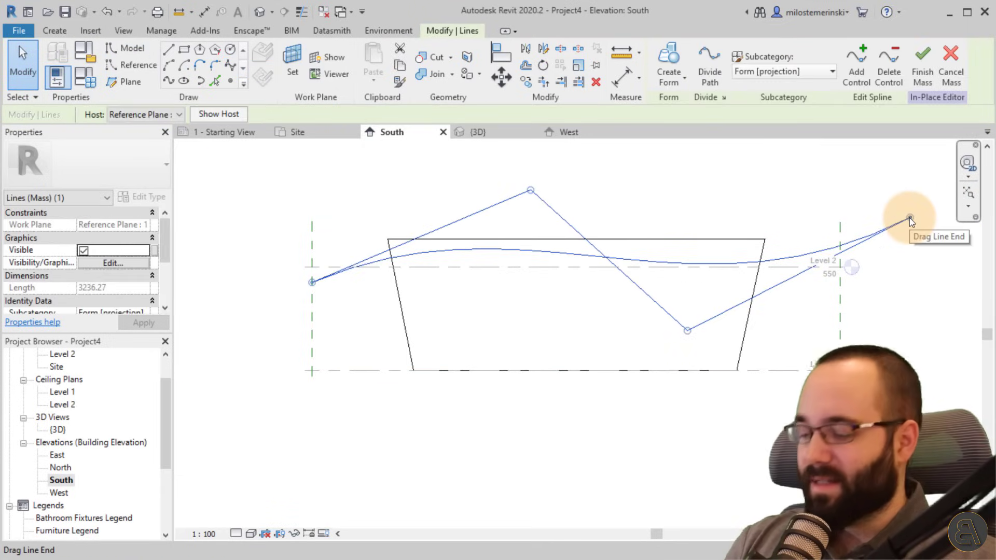
pyautogui.moveTo(911, 221); pyautogui.dragTo(846, 231)
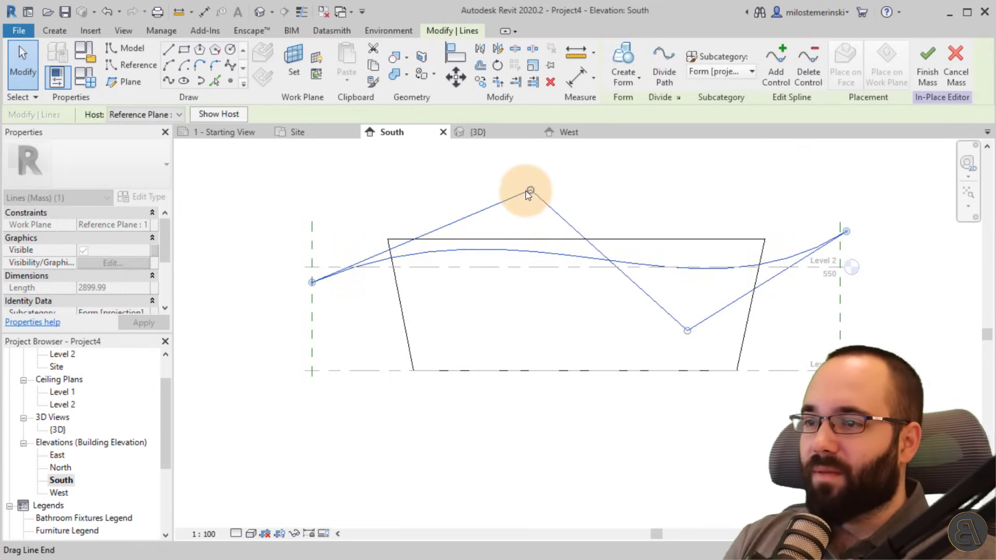
pyautogui.moveTo(530, 191); pyautogui.dragTo(487, 170)
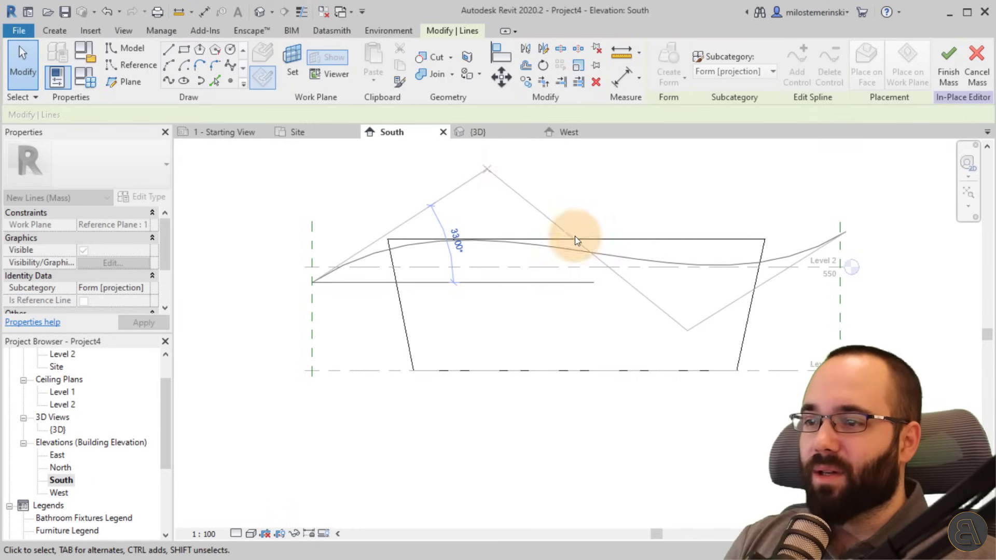
pyautogui.moveTo(684, 334); pyautogui.dragTo(687, 334)
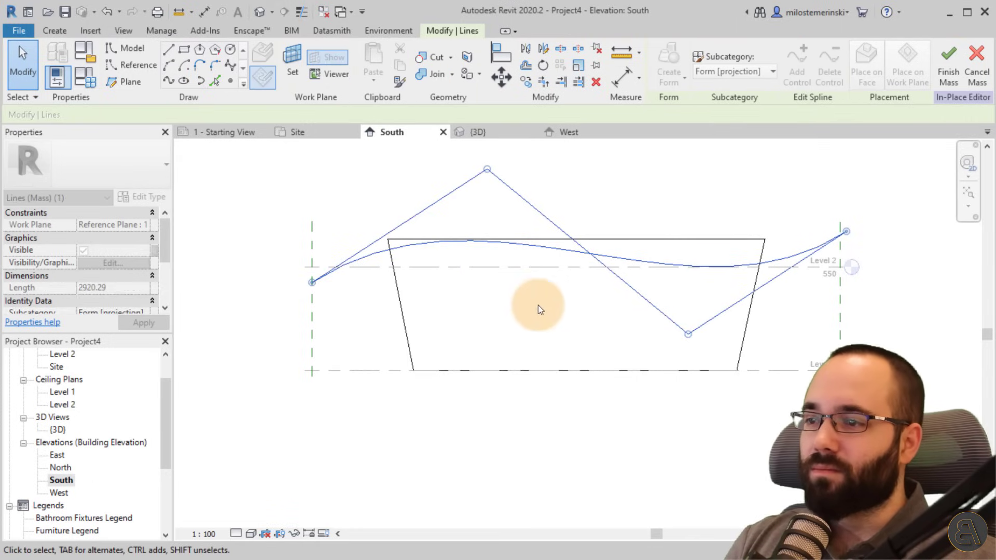
pyautogui.click(474, 242)
pyautogui.click(475, 184)
pyautogui.moveTo(487, 170); pyautogui.dragTo(483, 176)
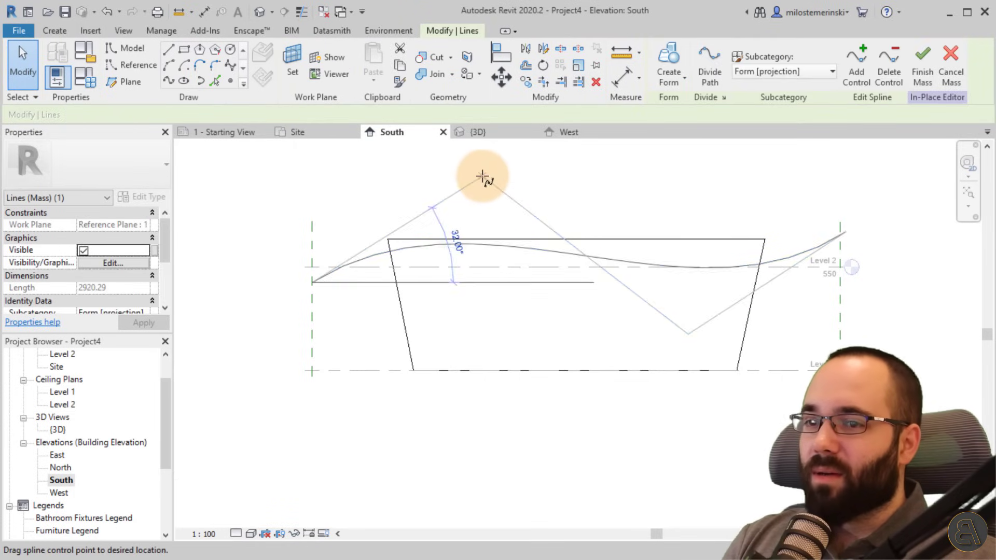
pyautogui.moveTo(850, 235); pyautogui.dragTo(841, 236)
pyautogui.click(911, 273)
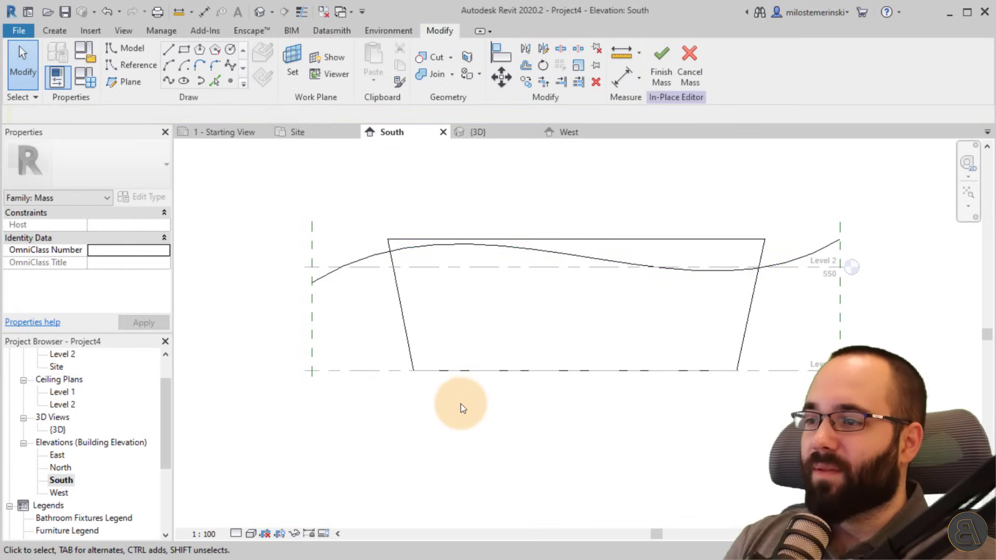
pyautogui.click(340, 270)
pyautogui.click(332, 275)
pyautogui.click(585, 288)
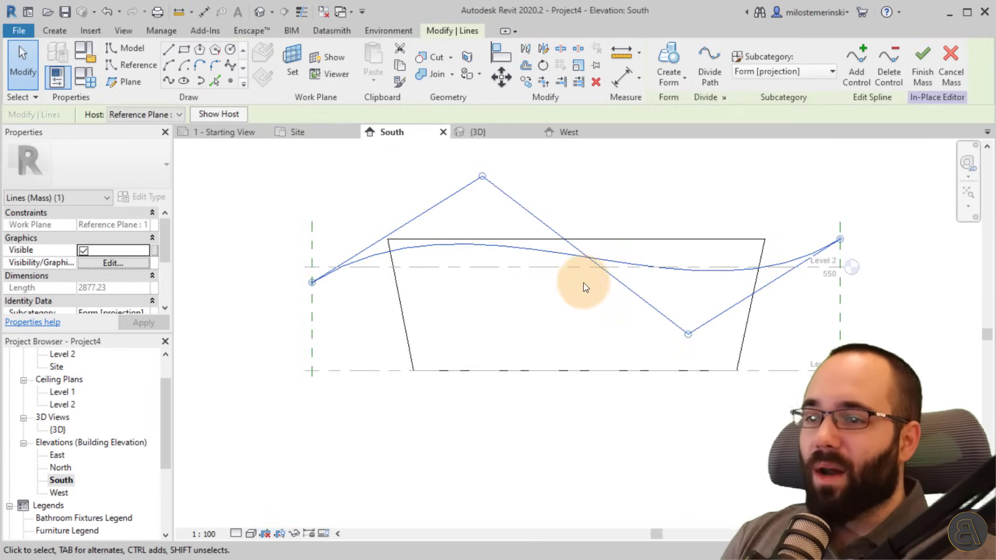
pyautogui.click(391, 320)
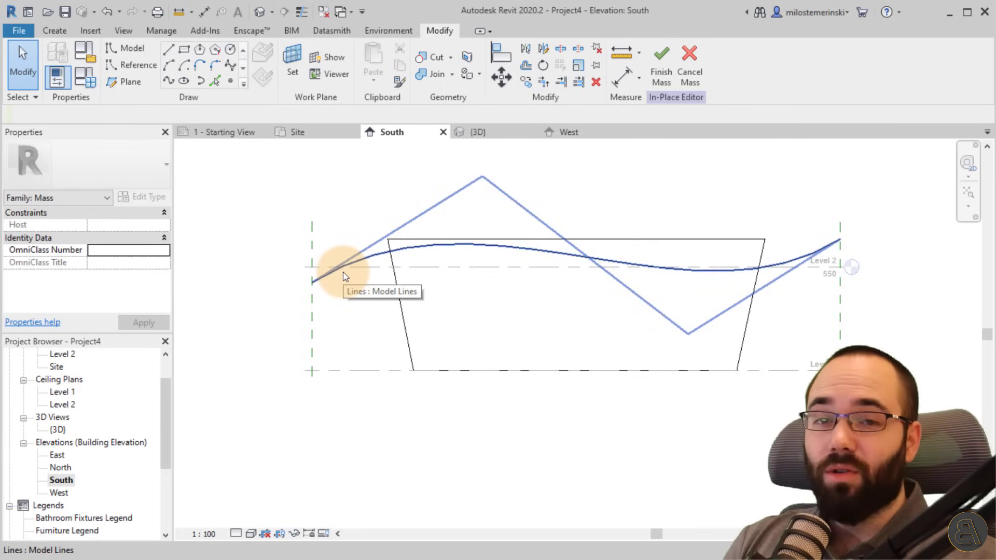
# Copy the spline to the clipboard and paste it aligned to the same place in the 3D view
pyautogui.click(341, 273)
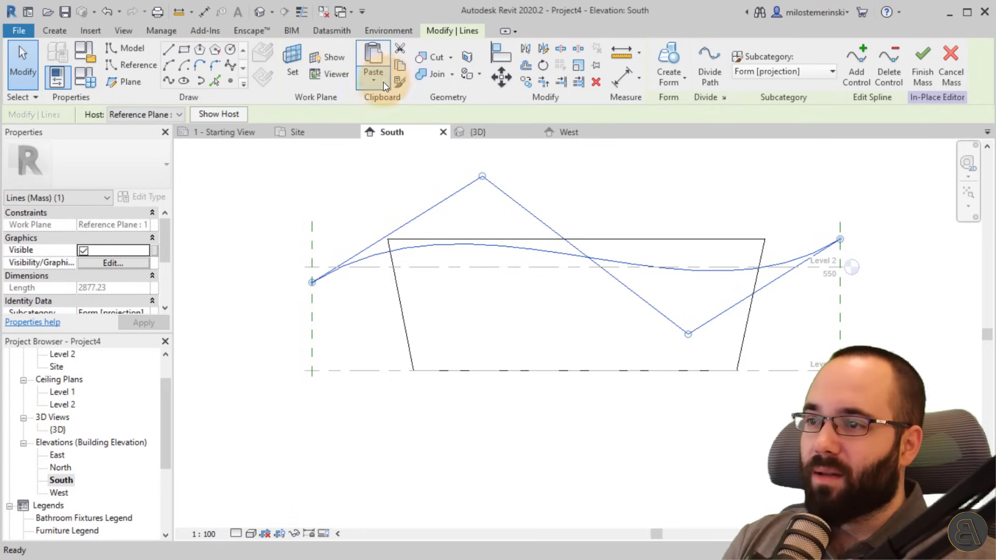
pyautogui.click(485, 133)
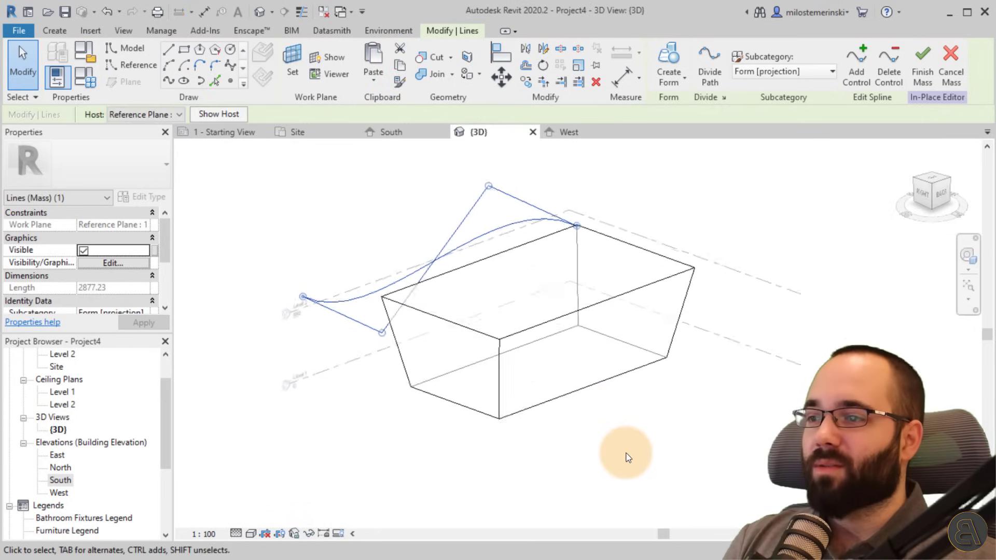
pyautogui.keyDown('shift'); pyautogui.moveTo(628, 458); pyautogui.dragTo(612, 434, button='middle'); pyautogui.keyUp('shift')
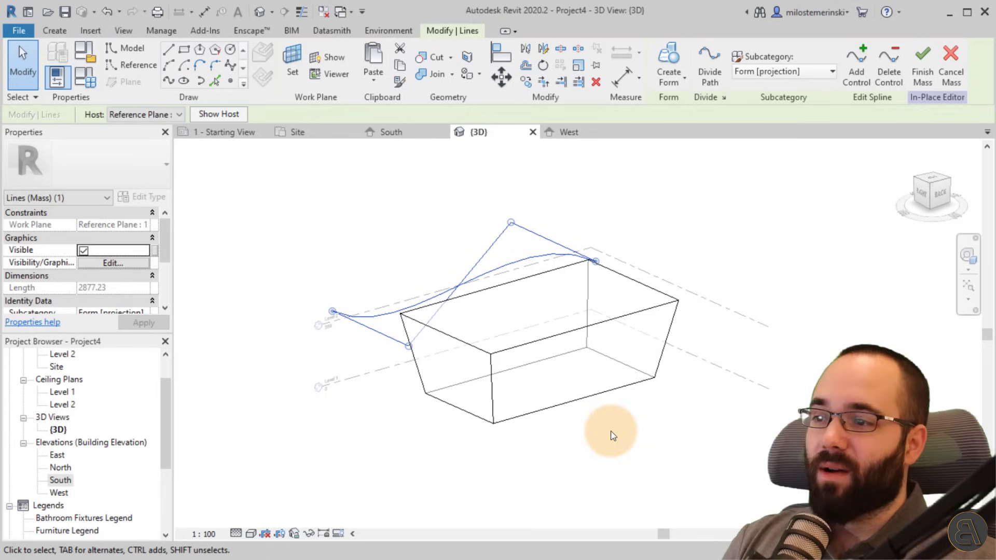
pyautogui.click(376, 81)
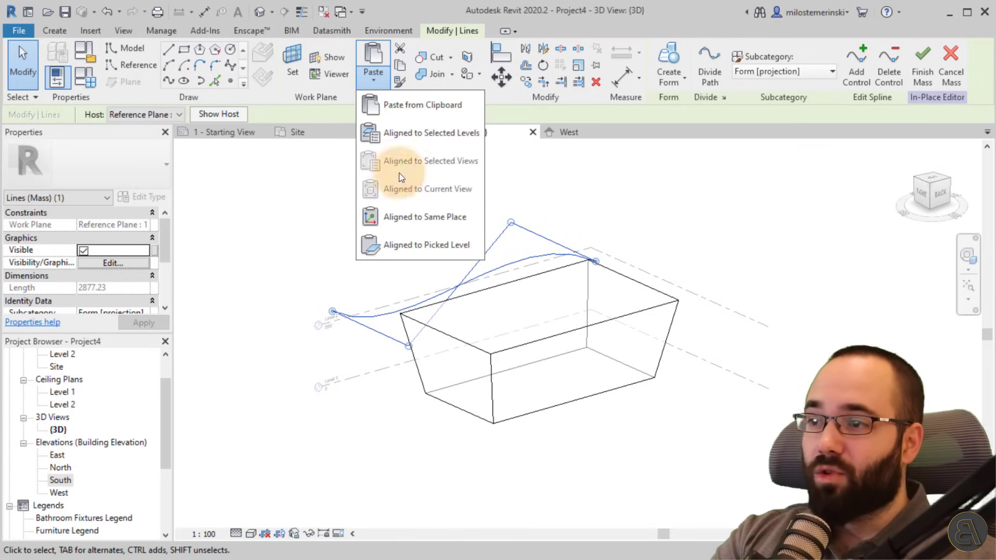
pyautogui.click(412, 218)
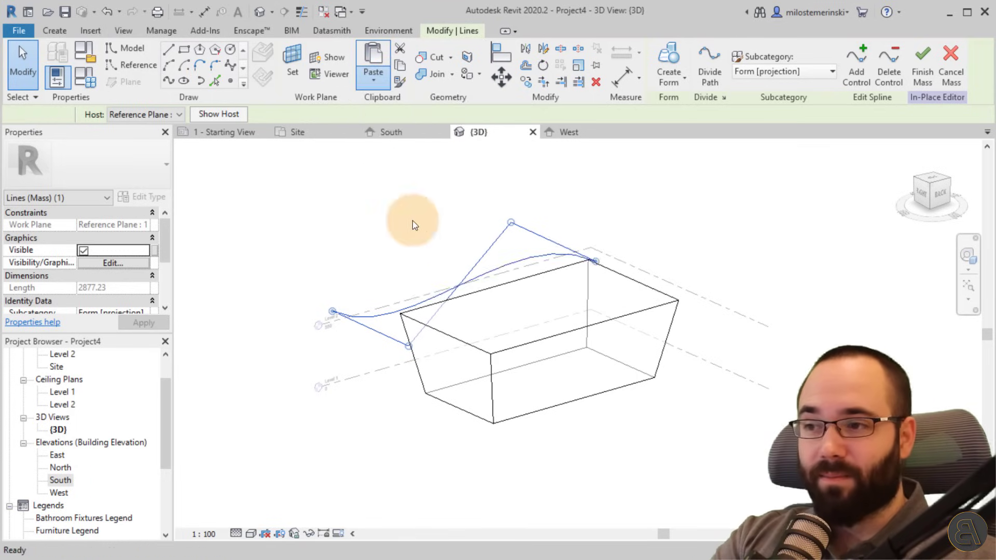
# Change the host of the pasted spline to Reference Plane : 2 and check its position on the form's opposite side
pyautogui.click(349, 312)
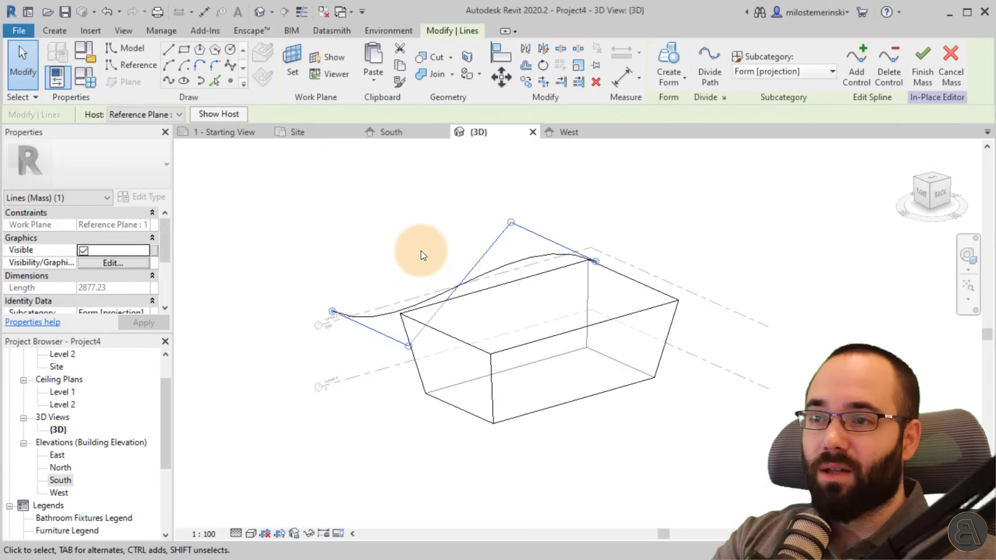
pyautogui.click(129, 116)
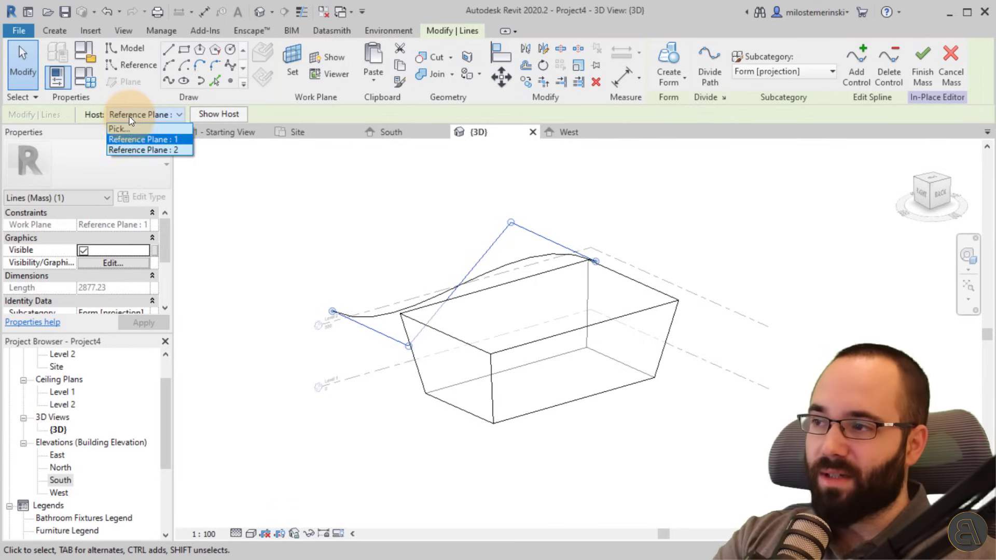
pyautogui.click(130, 150)
pyautogui.keyDown('shift'); pyautogui.moveTo(667, 464); pyautogui.dragTo(612, 436, button='middle'); pyautogui.keyUp('shift')
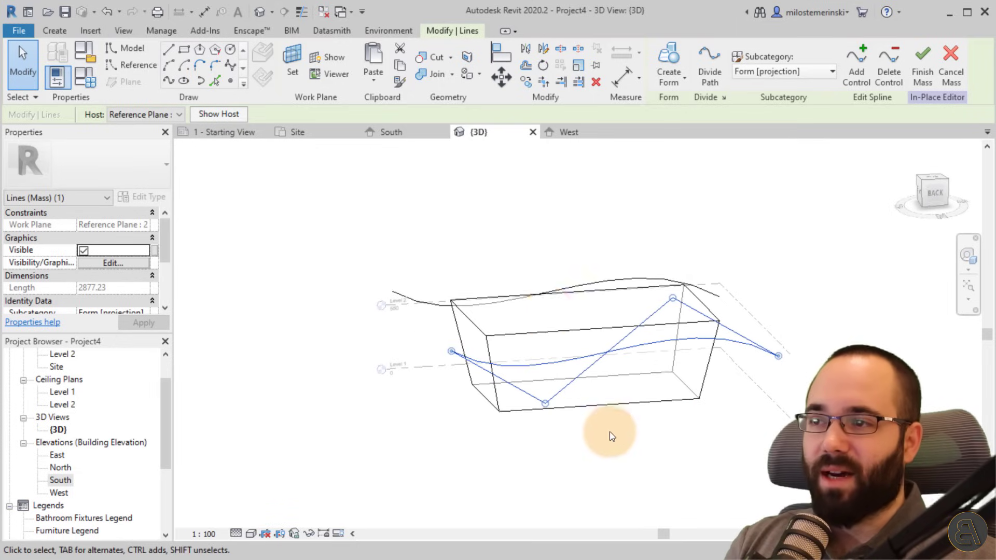
# In the South elevation, mirror the spline on Reference Plane : 2 about the line through its endpoints
pyautogui.click(410, 131)
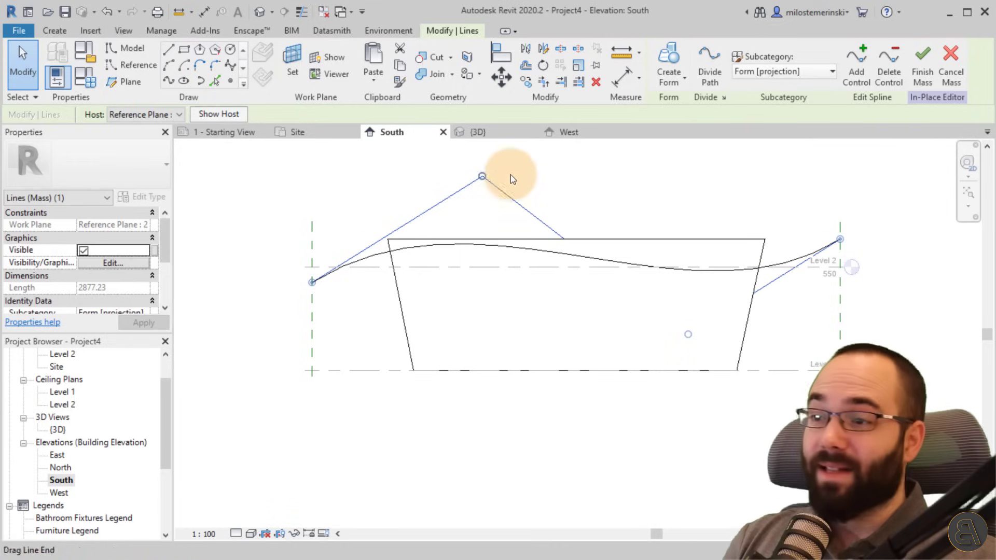
pyautogui.click(526, 50)
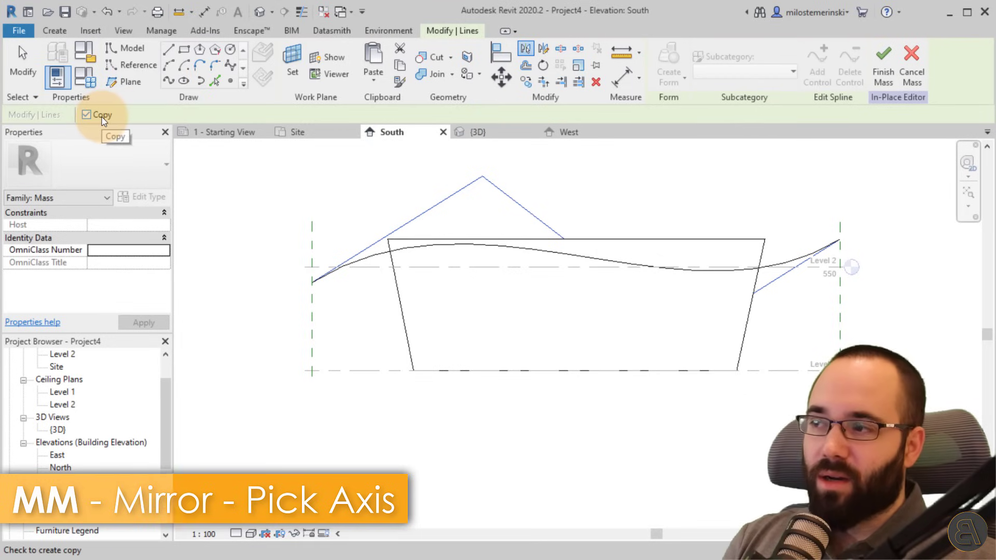
pyautogui.click(503, 319)
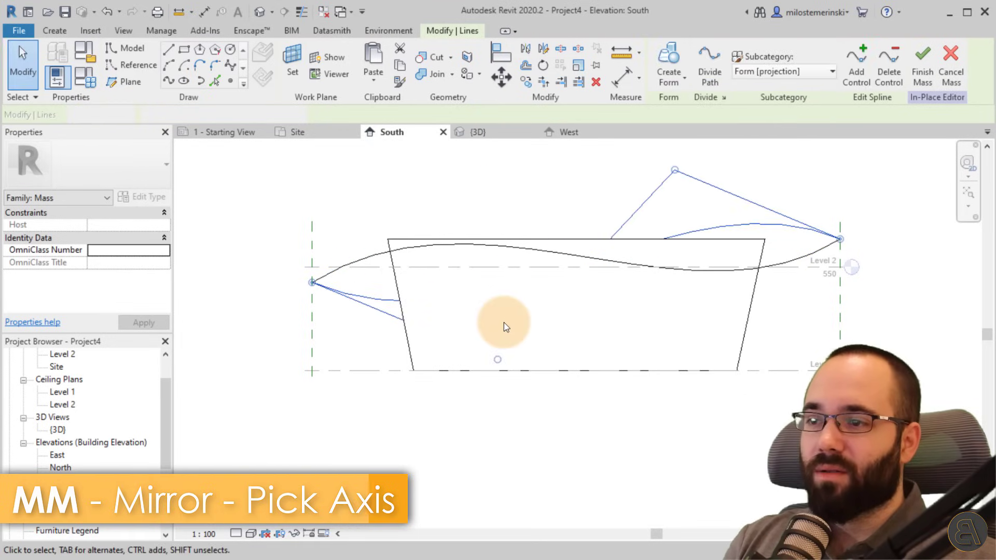
pyautogui.click(390, 300)
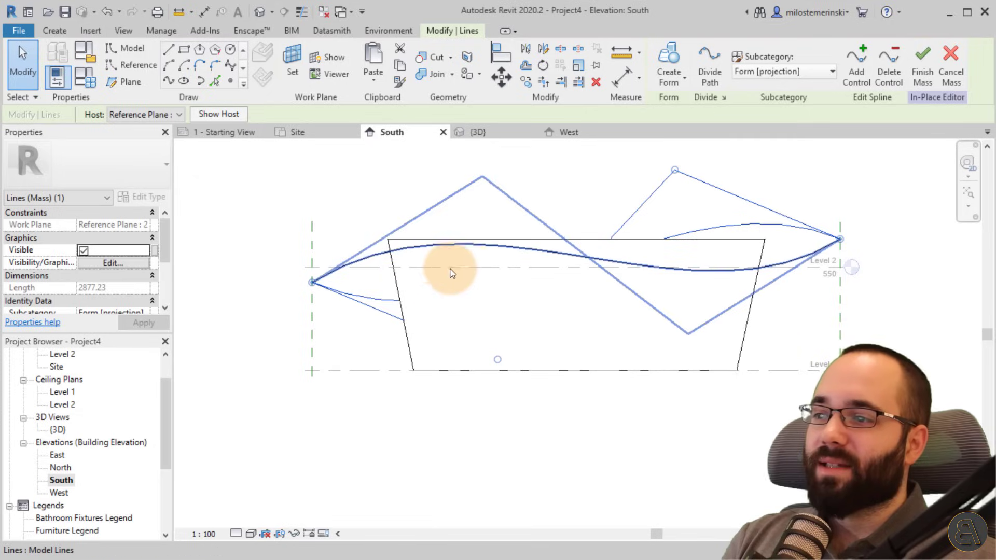
pyautogui.press('Escape')
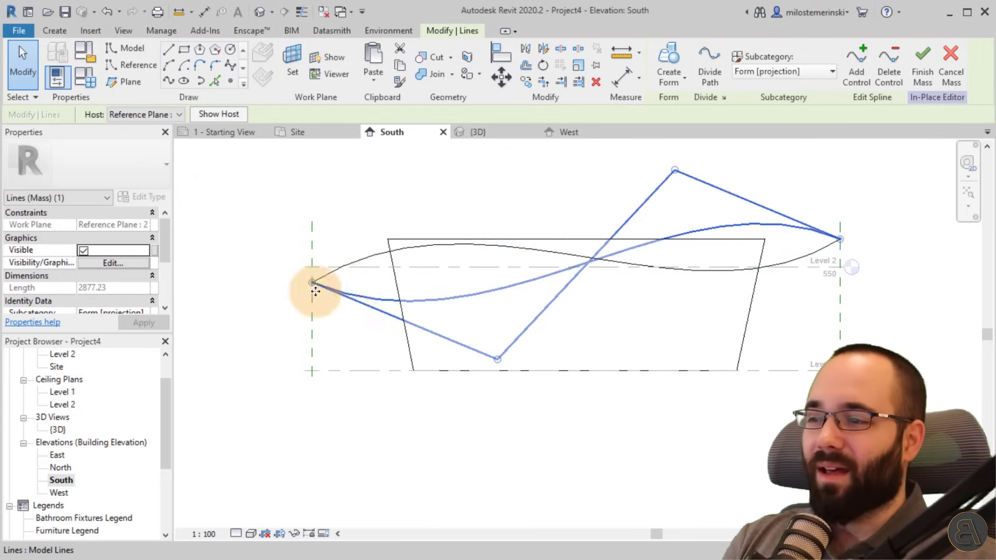
# Rotate the mirrored spline clockwise about its centre so its left end sits higher than its right end
pyautogui.click(316, 221)
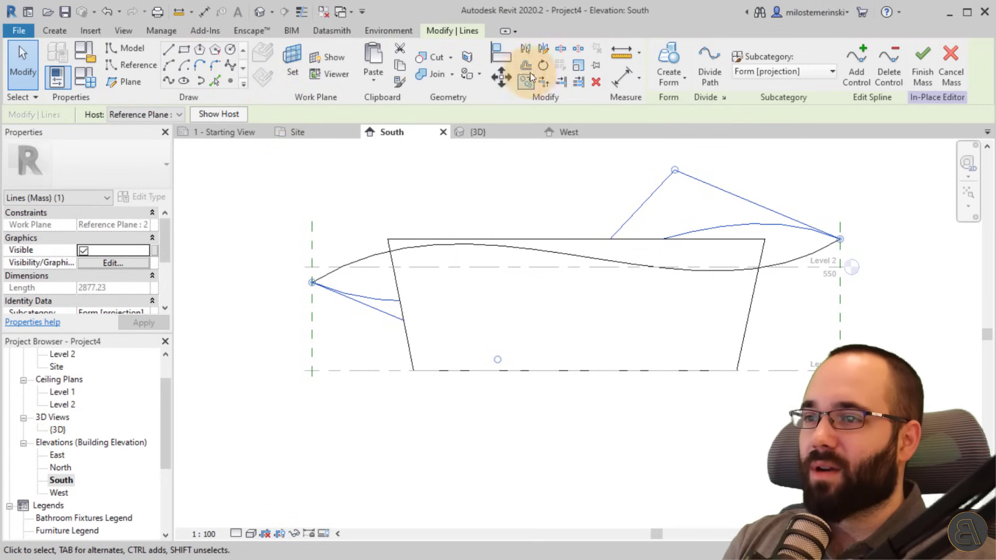
pyautogui.click(543, 65)
pyautogui.click(552, 166)
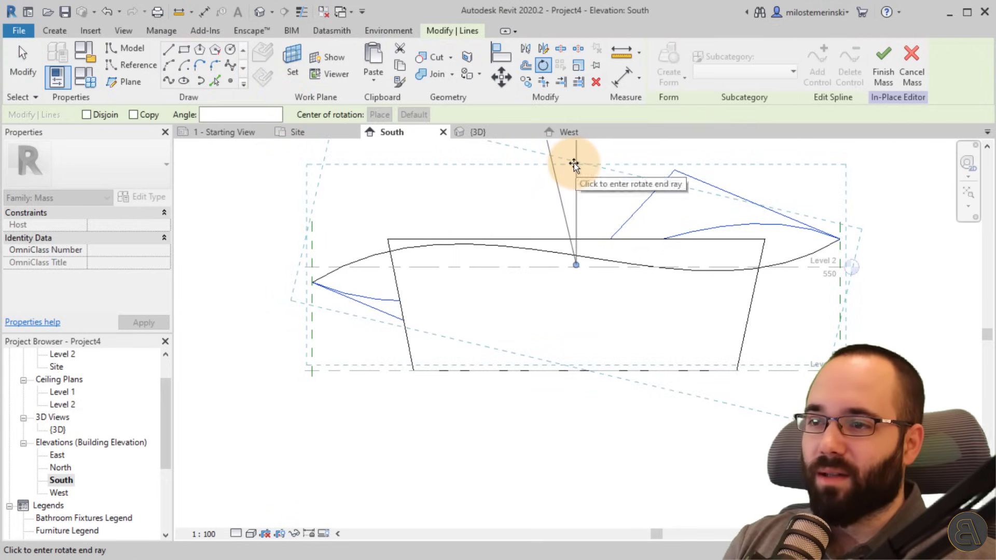
pyautogui.click(574, 162)
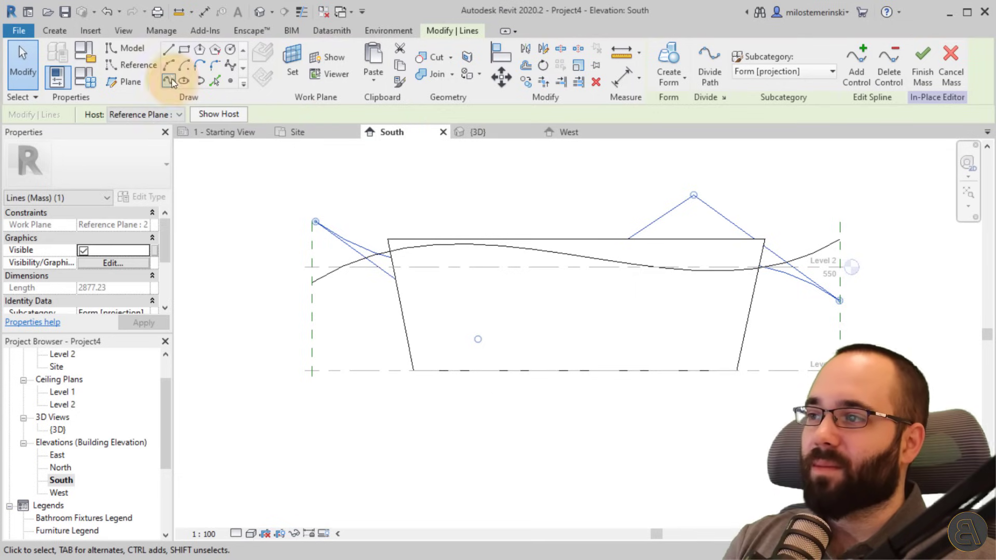
# Rotate the mirrored spline back counterclockwise by about 3 degrees around its centre and deselect it
pyautogui.click(349, 74)
pyautogui.click(542, 64)
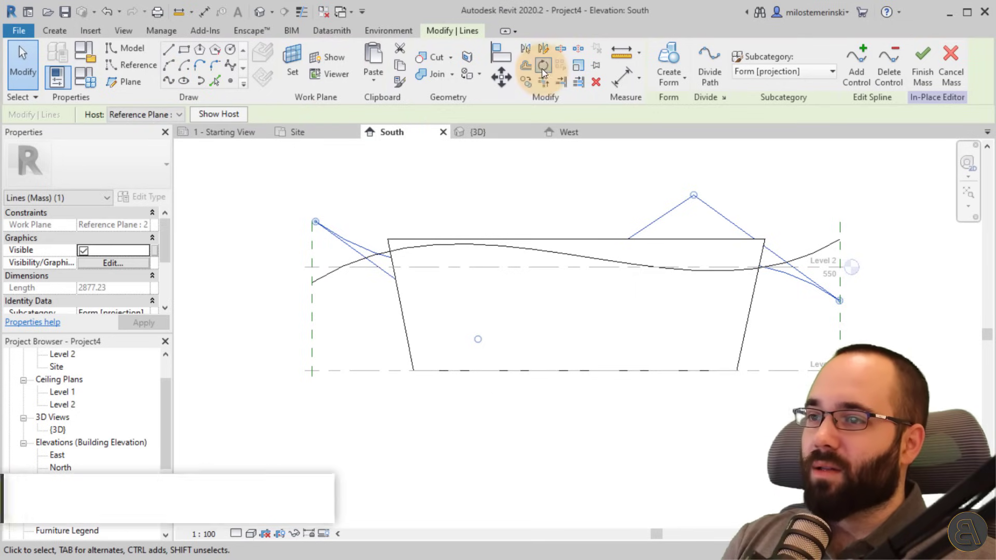
pyautogui.click(315, 222)
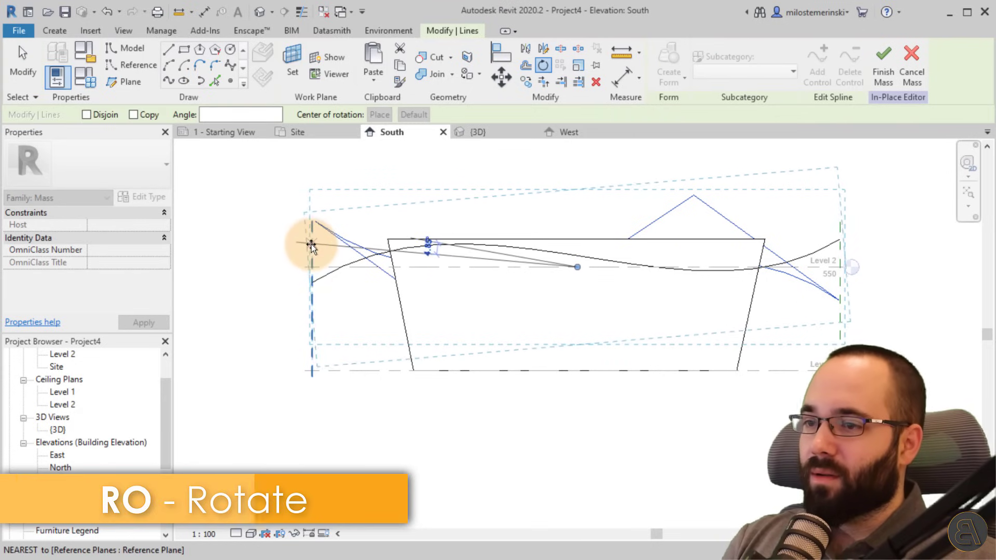
pyautogui.click(313, 236)
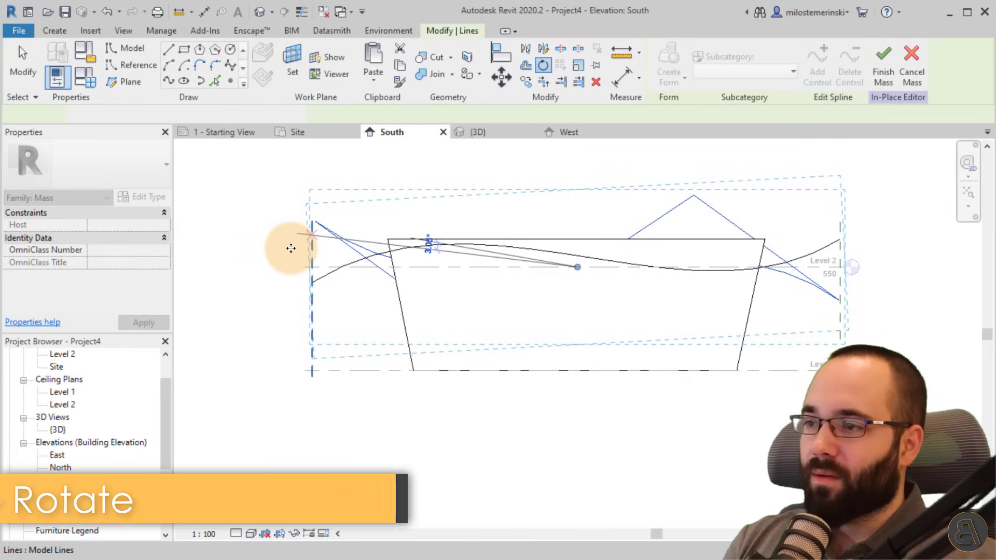
pyautogui.click(645, 345)
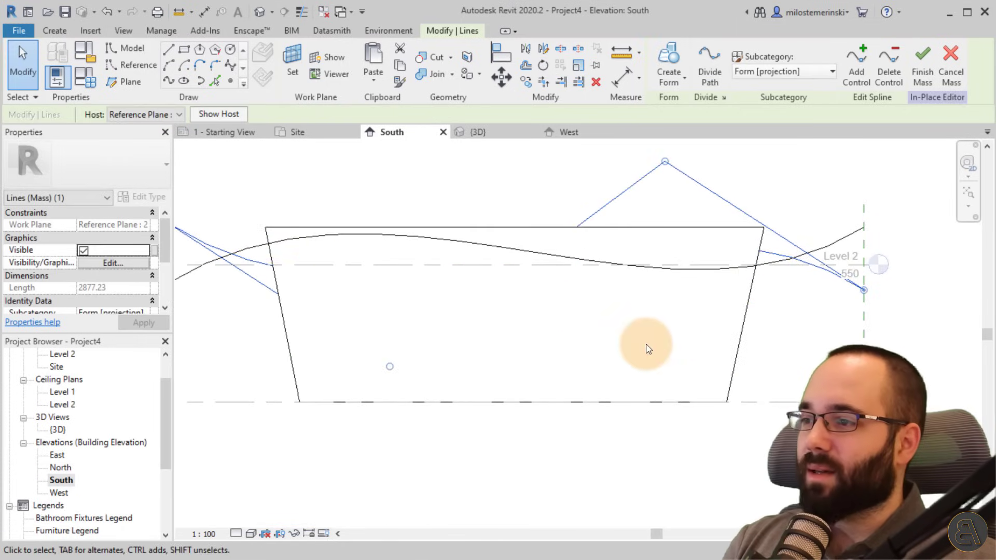
pyautogui.scroll(3, 761, 355)
pyautogui.moveTo(760, 353); pyautogui.dragTo(701, 341, button='middle')
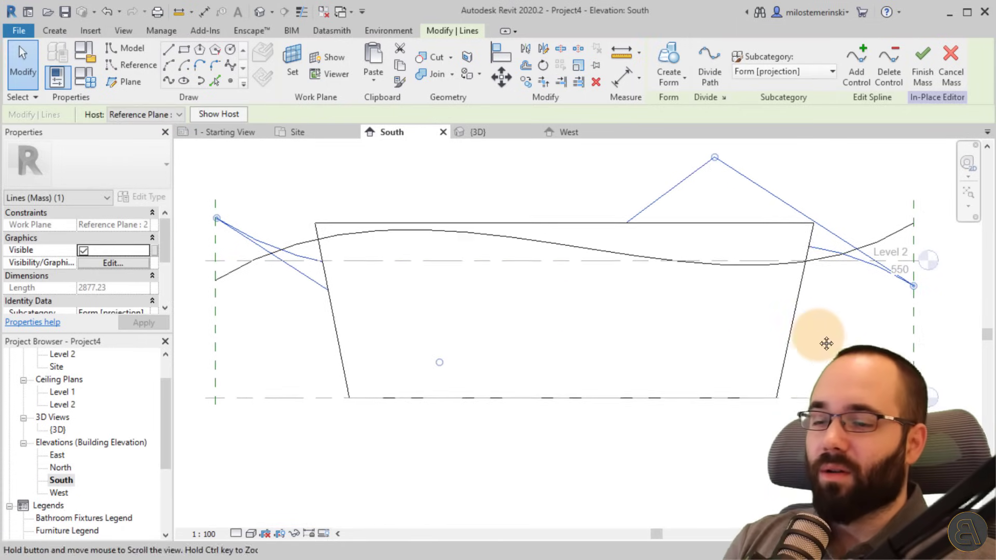
pyautogui.press('Escape')
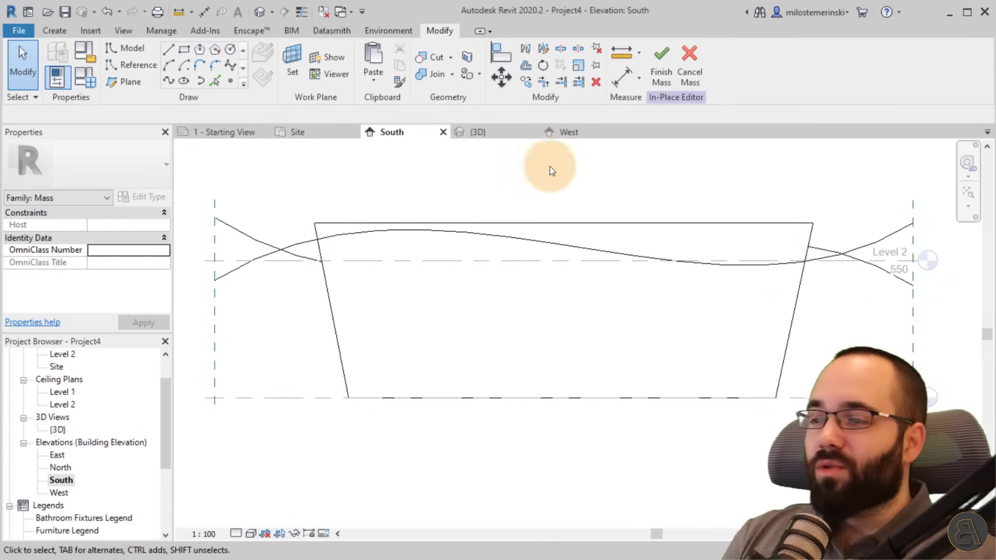
# In the 3D view, copy both splines and paste the duplicates aligned to the same place
pyautogui.click(496, 135)
pyautogui.keyDown('shift'); pyautogui.moveTo(755, 349); pyautogui.dragTo(667, 390, button='middle'); pyautogui.keyUp('shift')
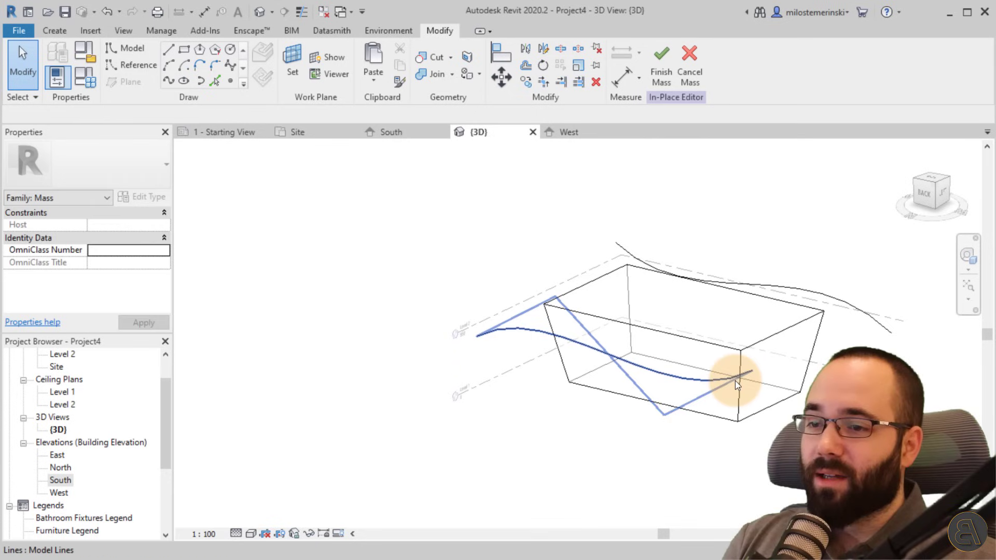
pyautogui.click(683, 384)
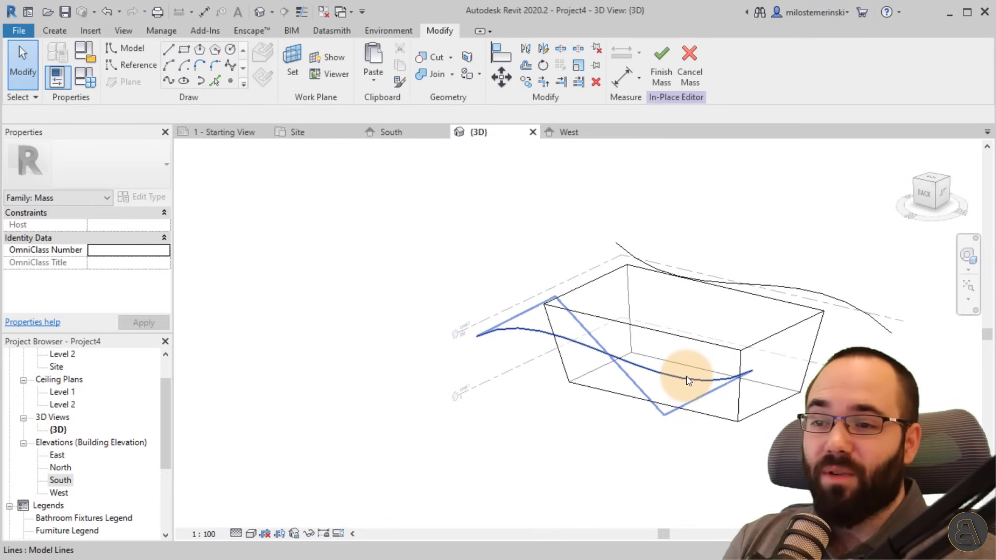
pyautogui.click(795, 286)
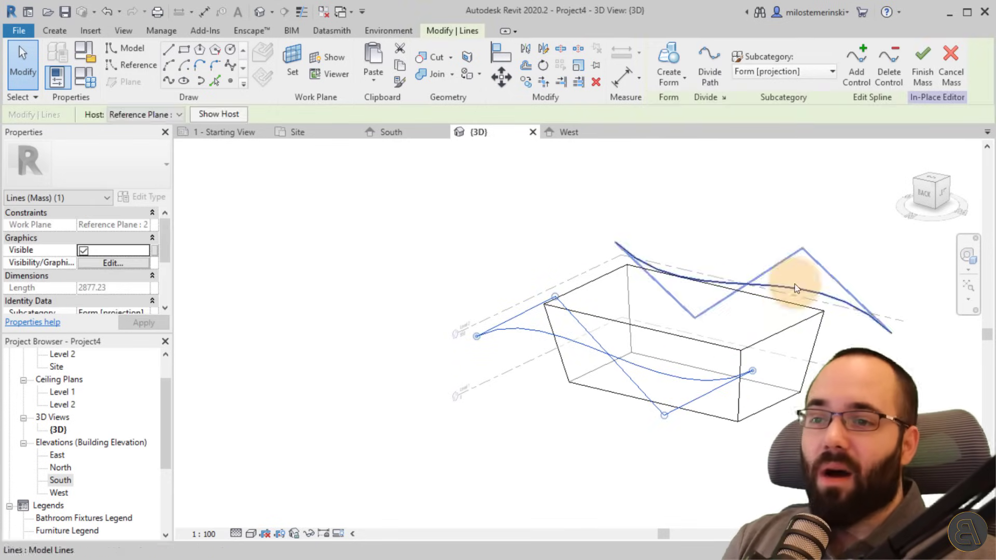
pyautogui.press('Escape')
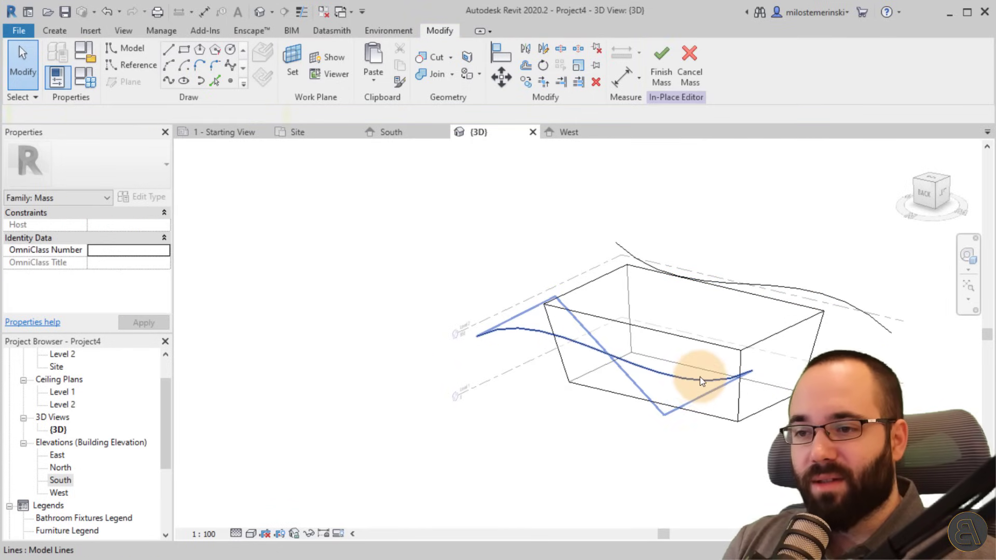
pyautogui.click(888, 335)
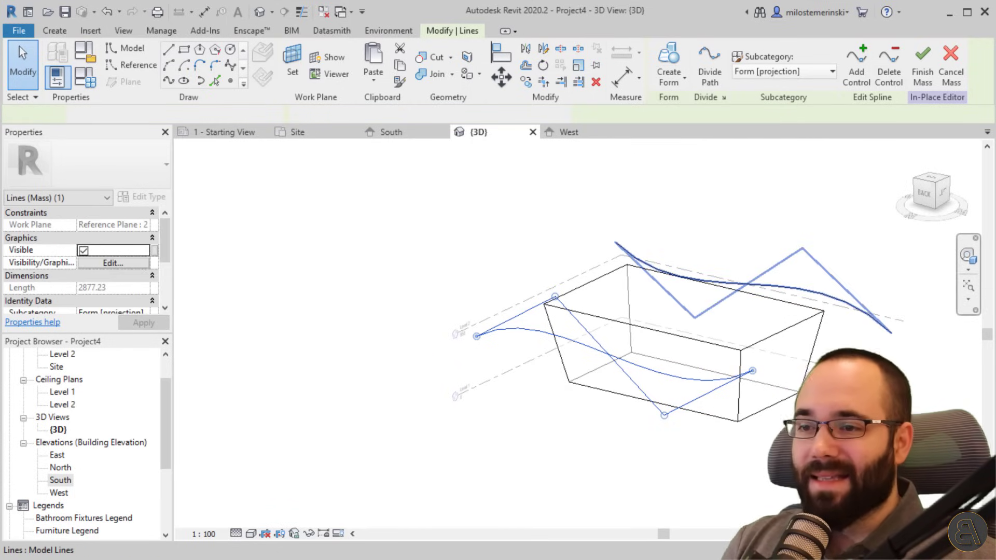
pyautogui.keyDown('ctrl'); pyautogui.click(750, 372); pyautogui.keyUp('ctrl')
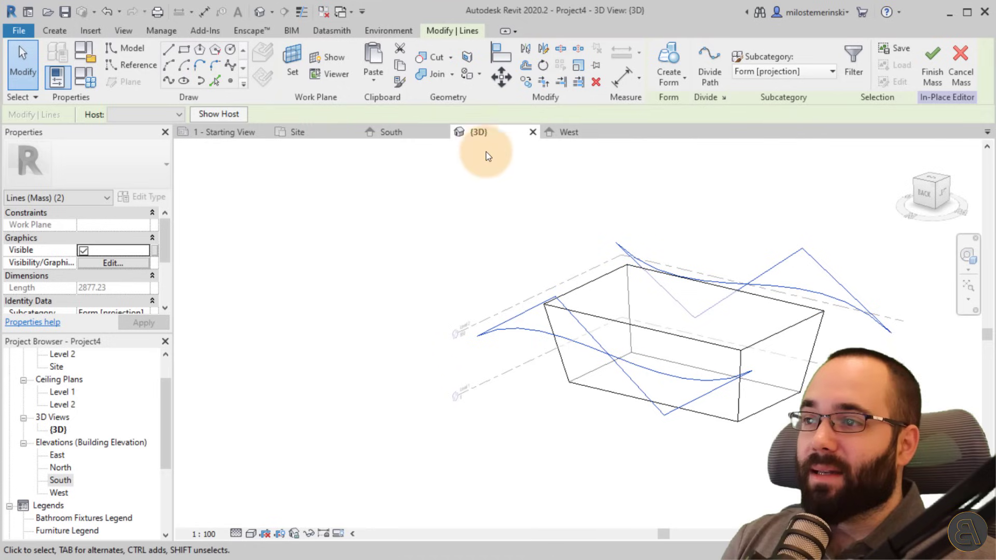
pyautogui.click(399, 66)
pyautogui.click(378, 82)
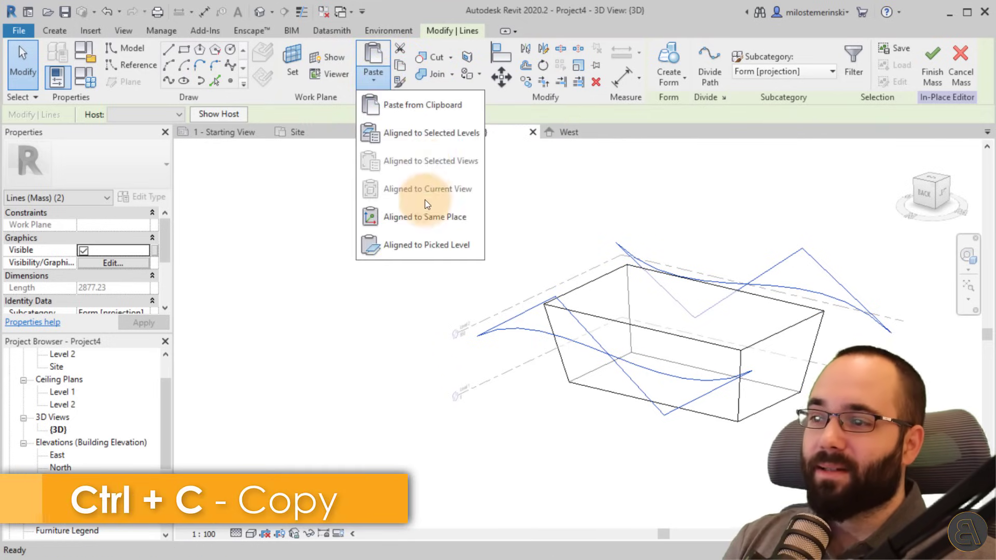
pyautogui.click(410, 217)
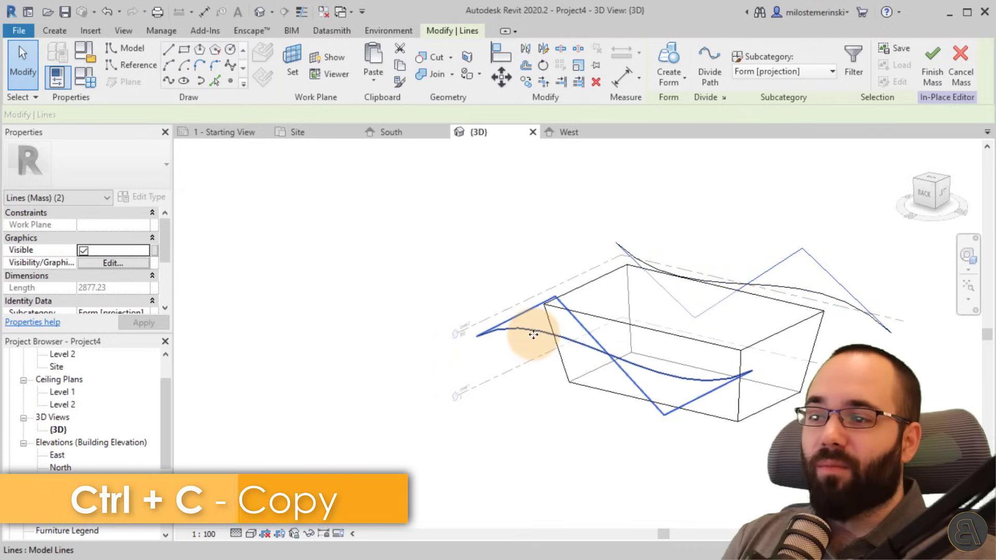
pyautogui.press('Escape')
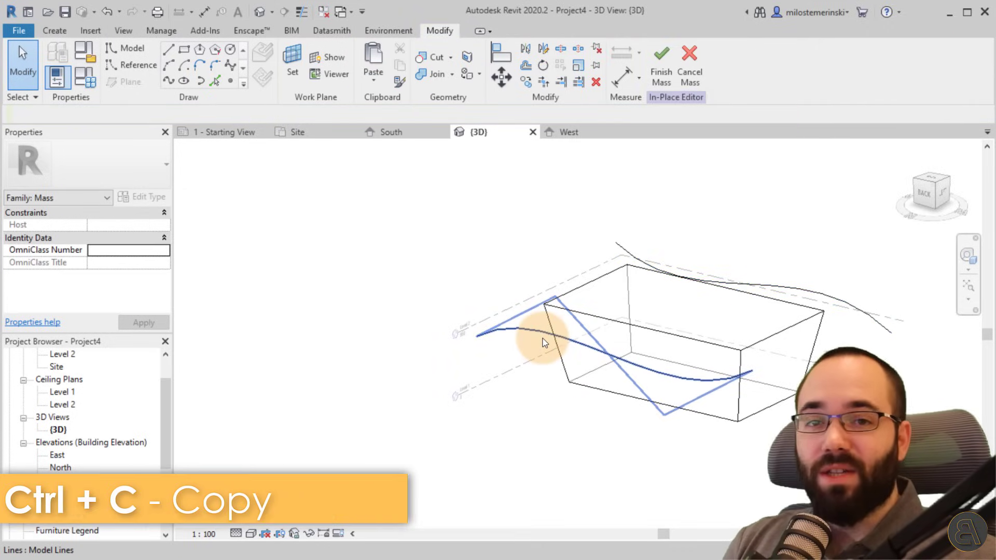
# On Reference Plane : 1, draw three connected lines above the spline to close the profile, the first side about 480 mm long
pyautogui.moveTo(533, 439); pyautogui.dragTo(425, 456, button='middle')
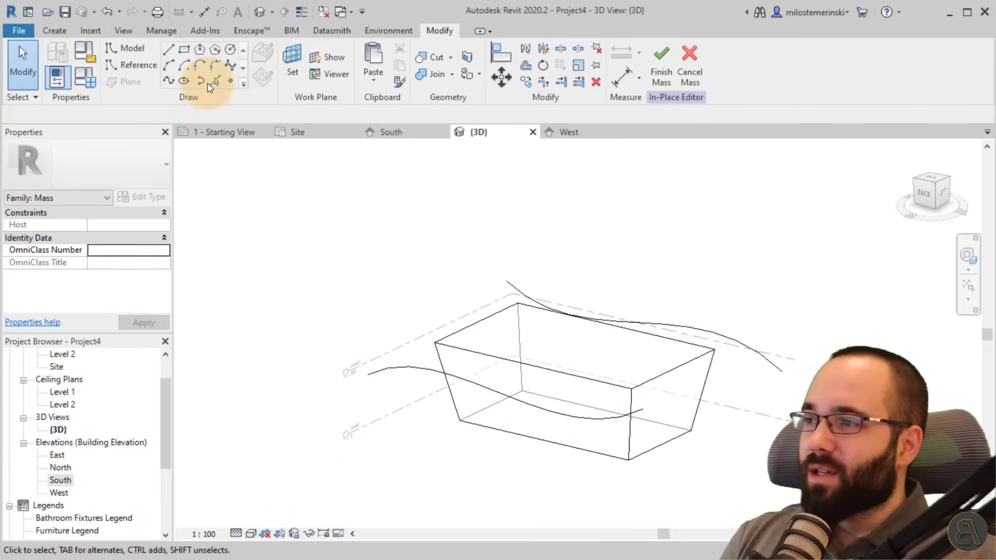
pyautogui.click(172, 50)
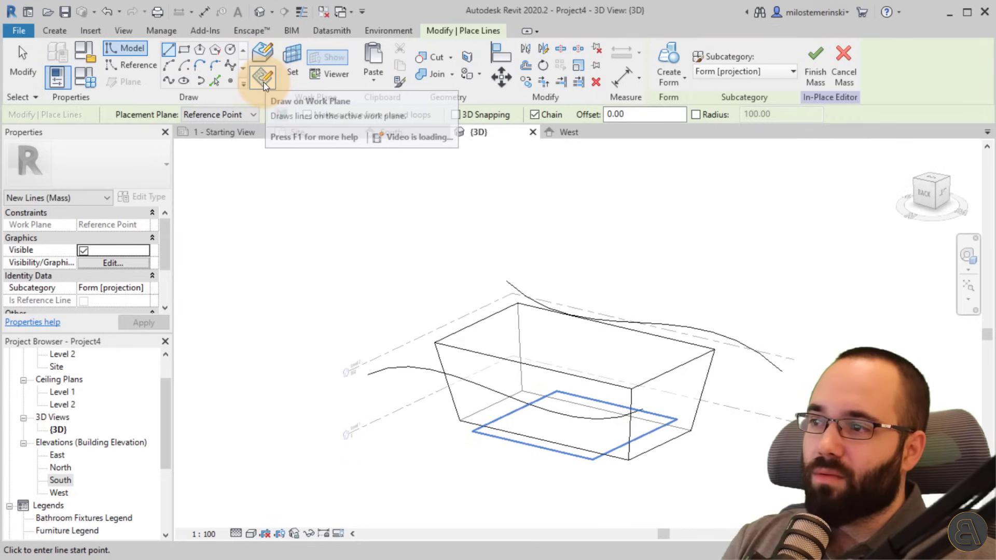
pyautogui.click(253, 114)
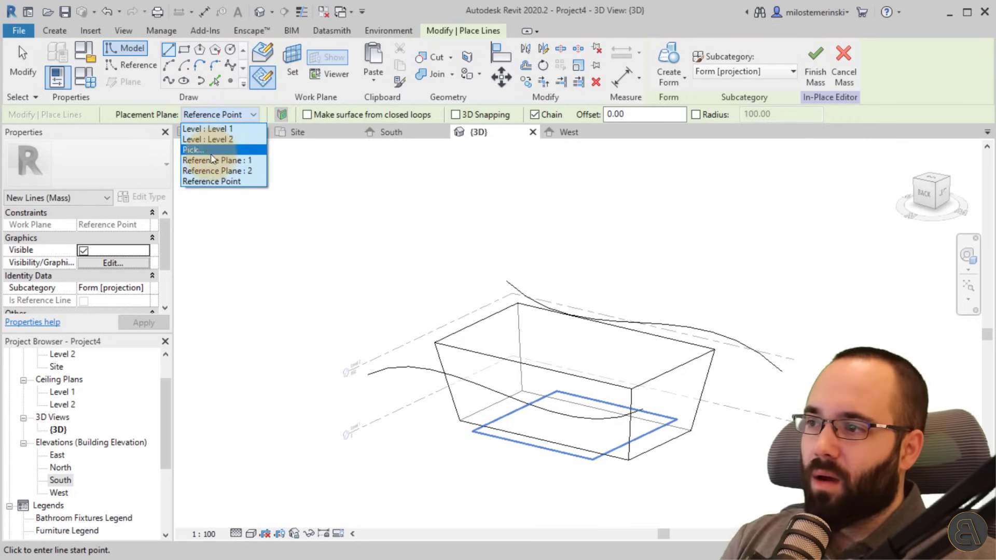
pyautogui.click(210, 160)
pyautogui.keyDown('shift'); pyautogui.moveTo(534, 331); pyautogui.dragTo(588, 311, button='middle'); pyautogui.keyUp('shift')
pyautogui.click(586, 306)
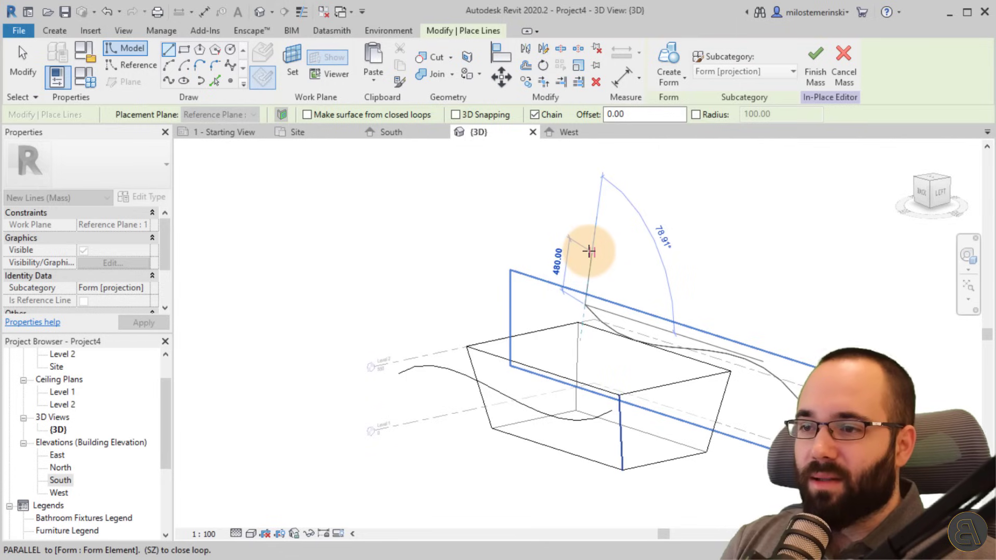
pyautogui.click(592, 253)
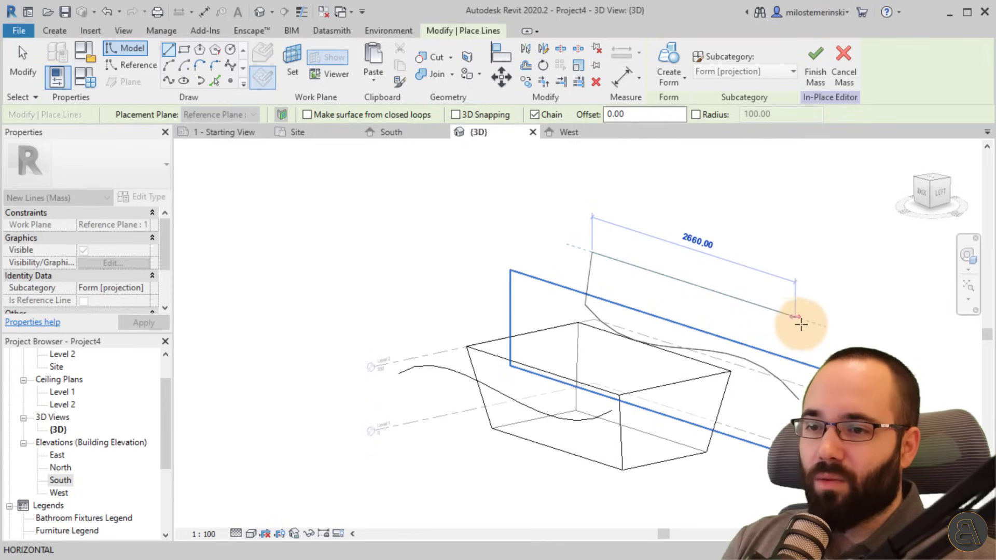
pyautogui.click(800, 348)
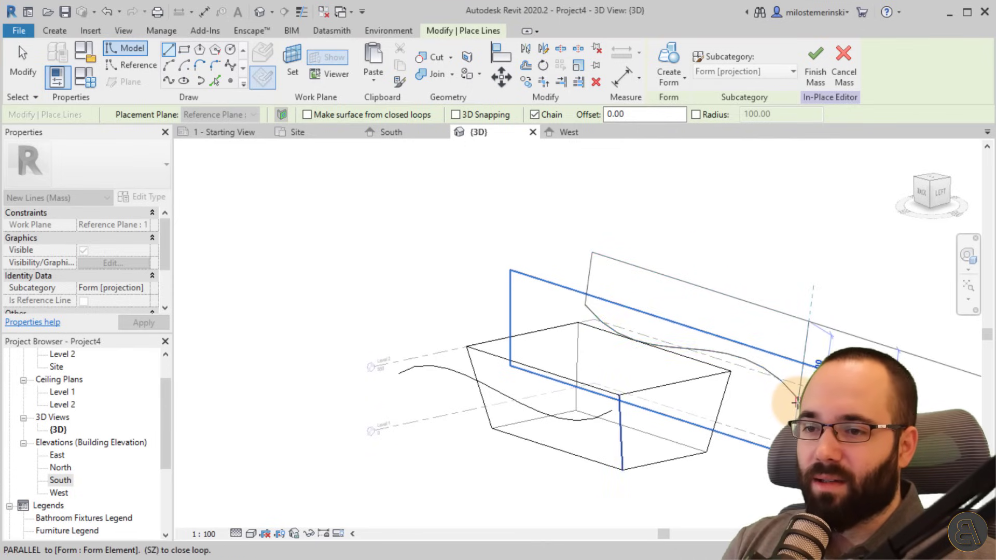
pyautogui.click(798, 398)
pyautogui.press('Escape')
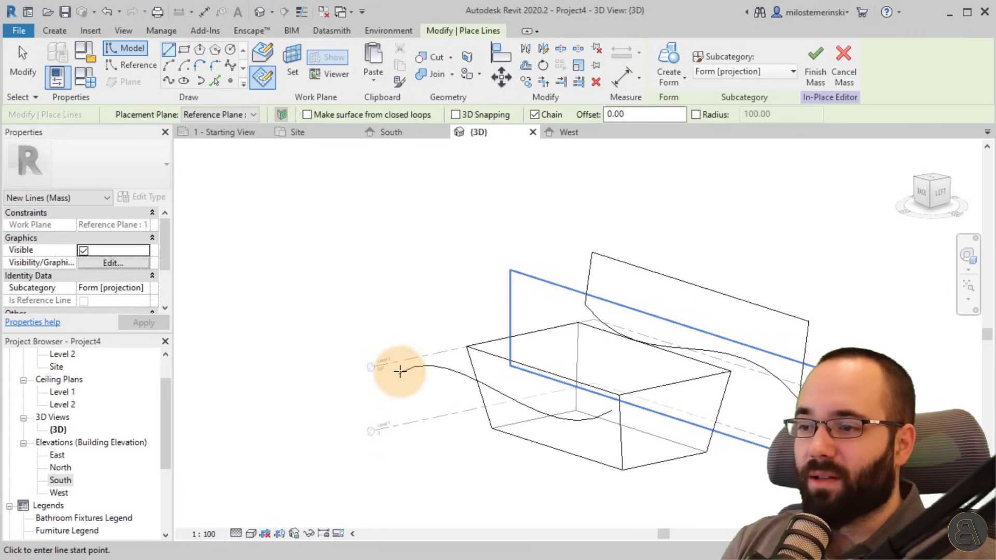
# On Reference Plane : 2, draw three connected straight lines above its spline, joining the endpoints into a closed profile
pyautogui.click(214, 115)
pyautogui.click(214, 172)
pyautogui.click(392, 375)
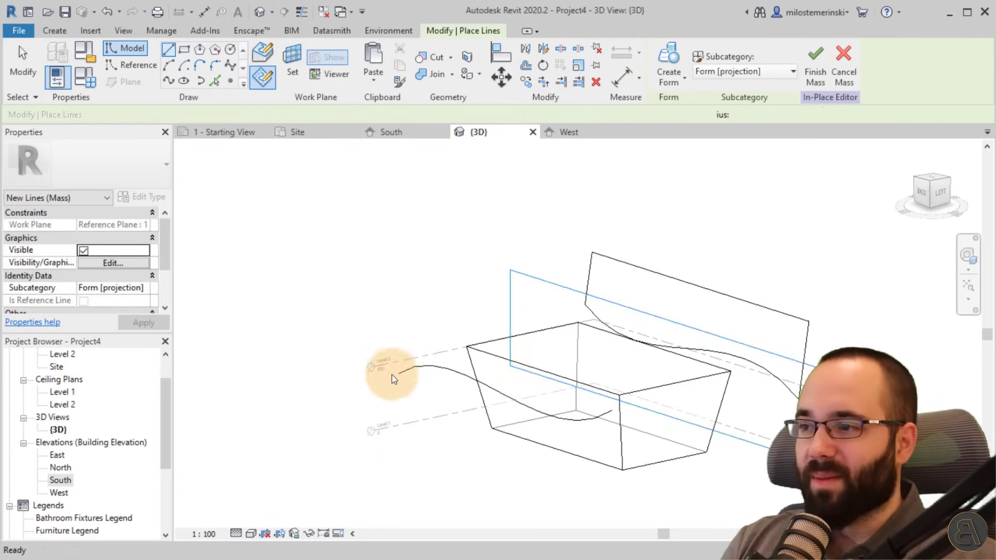
pyautogui.click(397, 300)
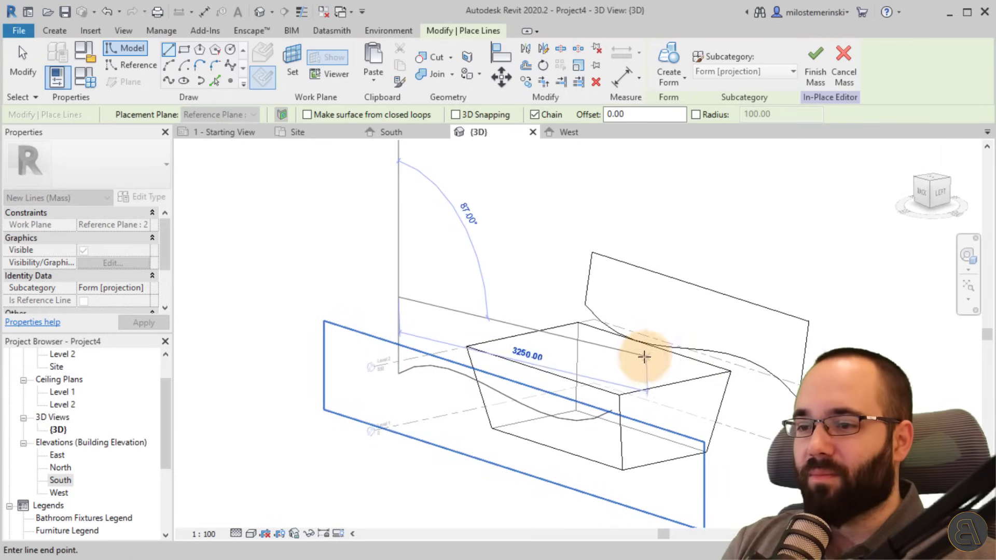
pyautogui.keyDown('shift'); pyautogui.moveTo(644, 357); pyautogui.dragTo(722, 311, button='middle'); pyautogui.keyUp('shift')
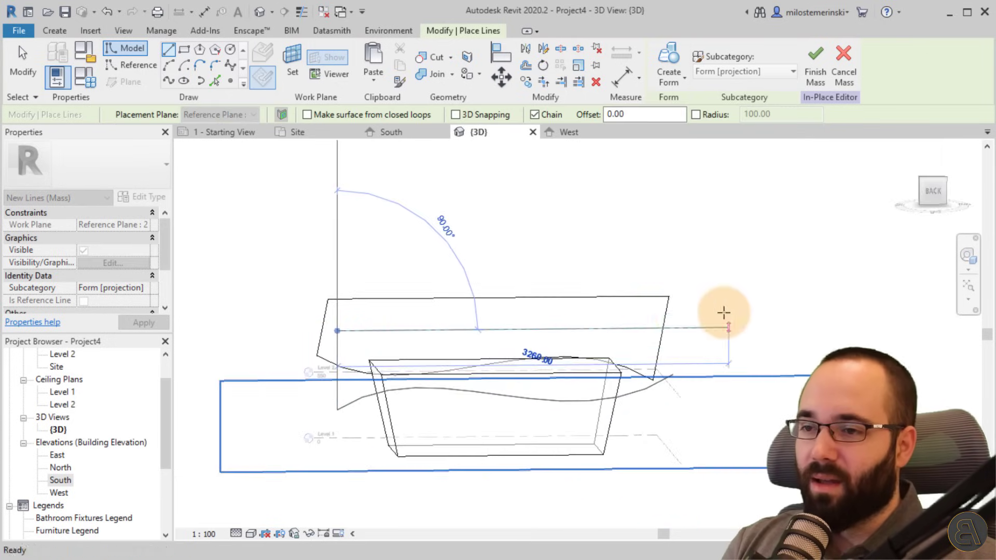
pyautogui.click(688, 321)
pyautogui.click(672, 374)
pyautogui.press('Escape')
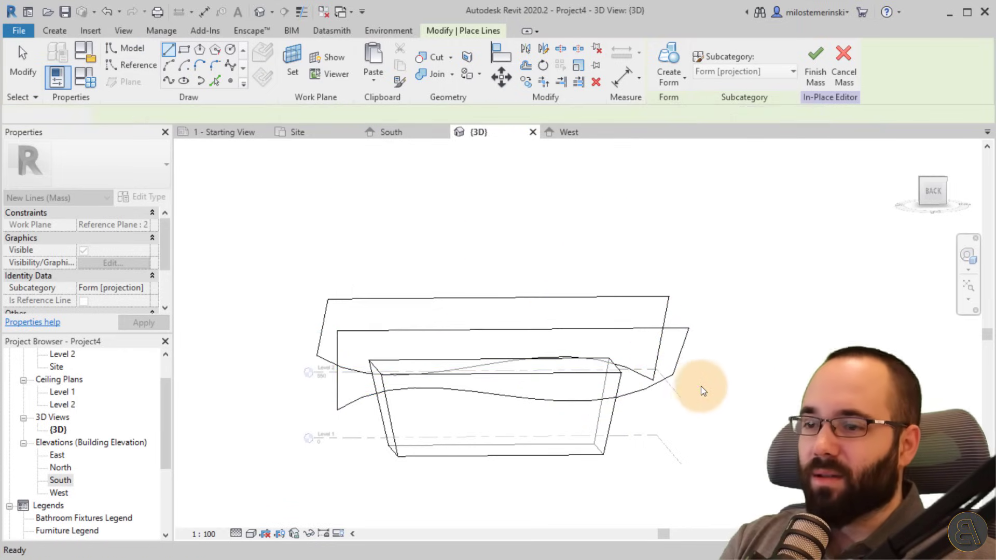
pyautogui.press('Escape')
# Create a void form from the two closed profiles to cut the top of the mass to a wavy shape
pyautogui.keyDown('shift'); pyautogui.moveTo(702, 391); pyautogui.dragTo(515, 329, button='middle'); pyautogui.keyUp('shift')
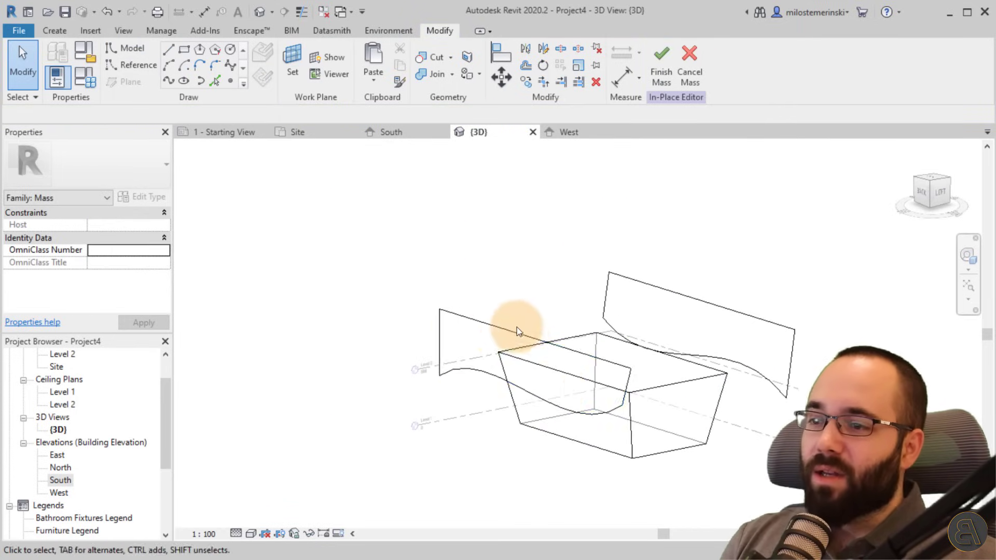
pyautogui.press('Tab')
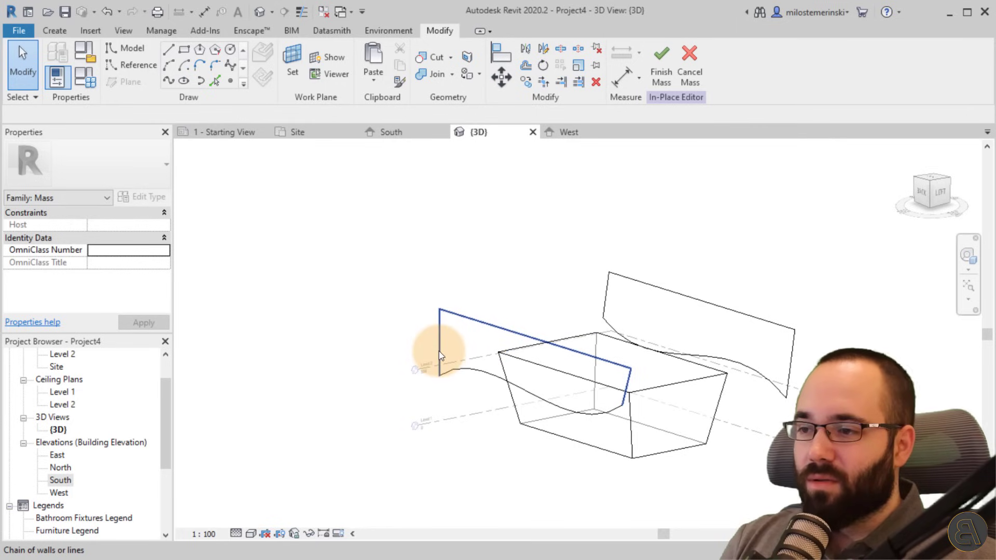
pyautogui.click(462, 400)
pyautogui.press('Tab')
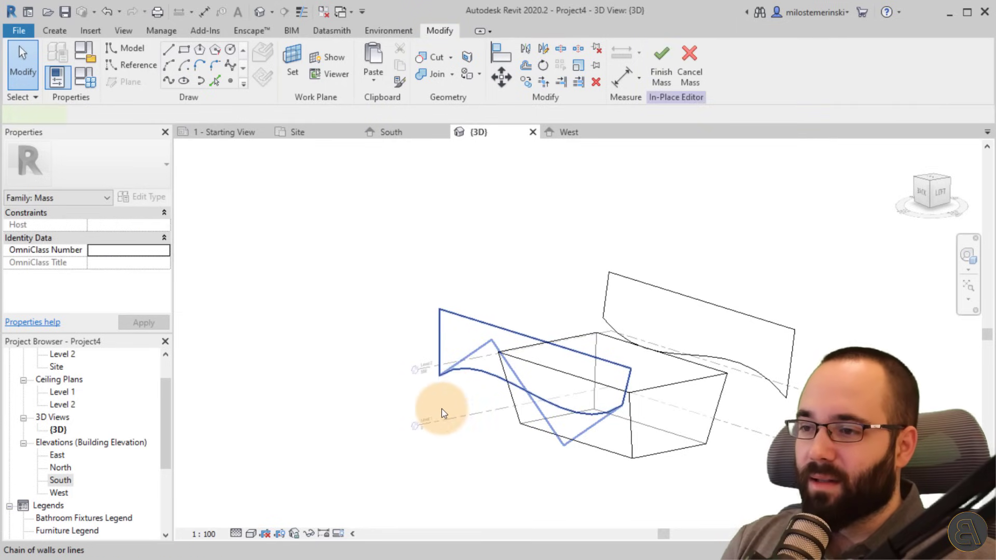
pyautogui.click(483, 349)
pyautogui.press('Tab')
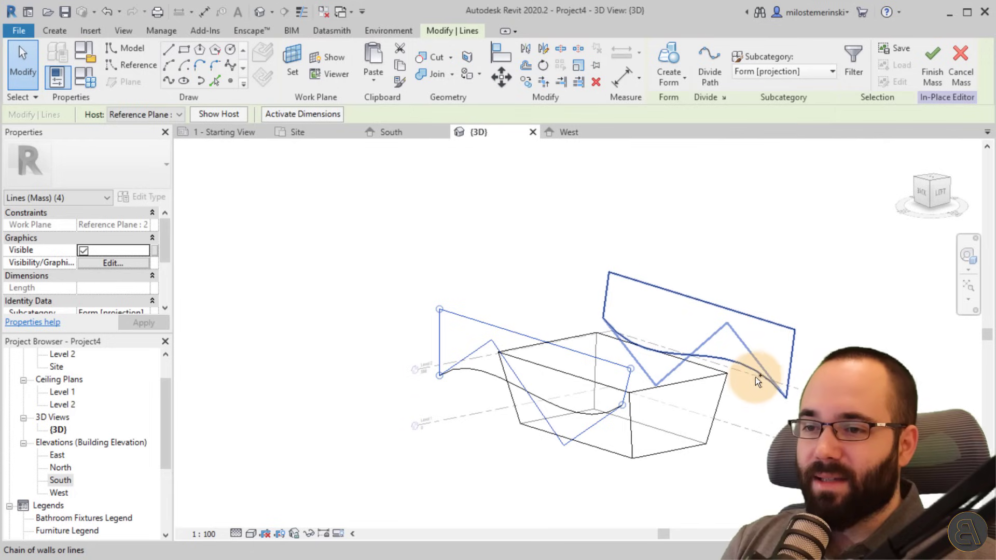
pyautogui.click(748, 380)
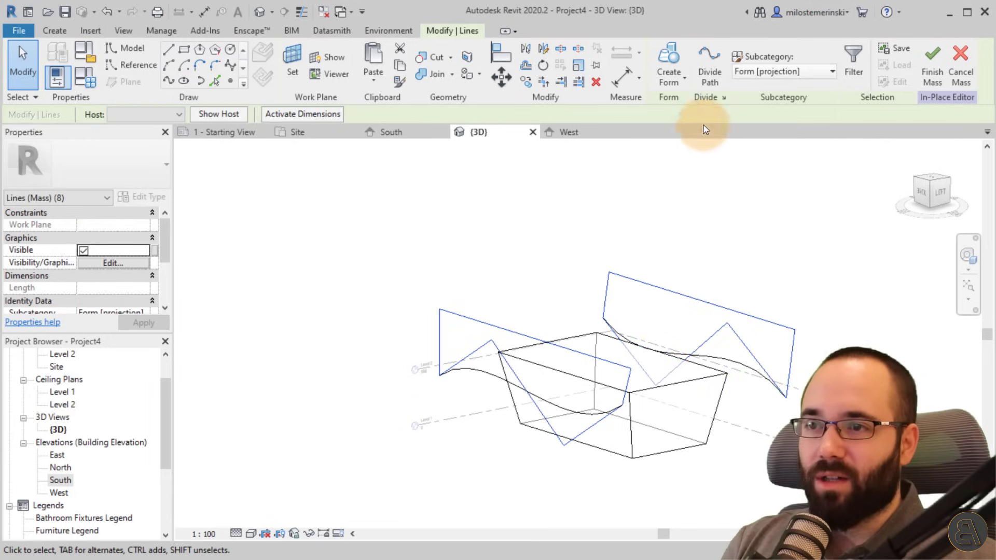
pyautogui.click(676, 83)
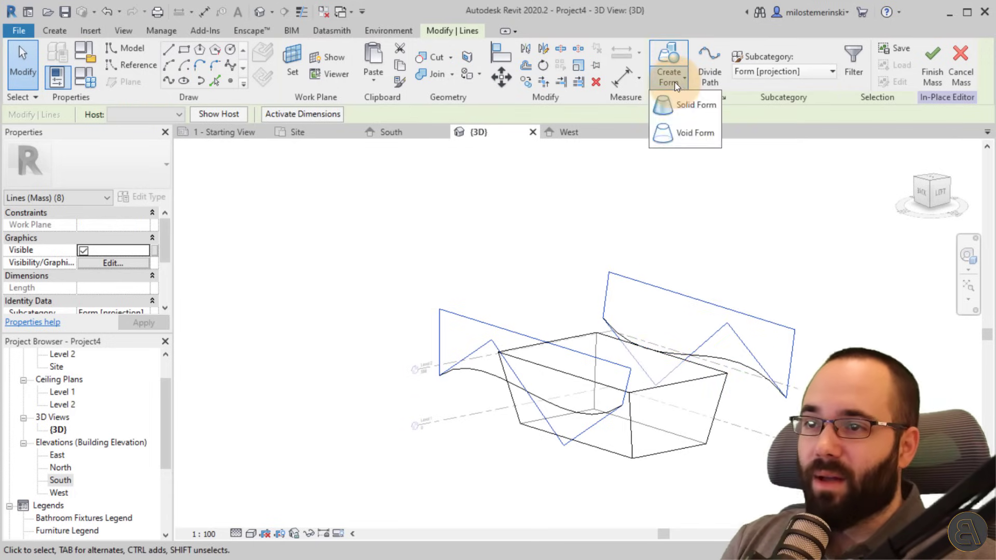
pyautogui.click(671, 143)
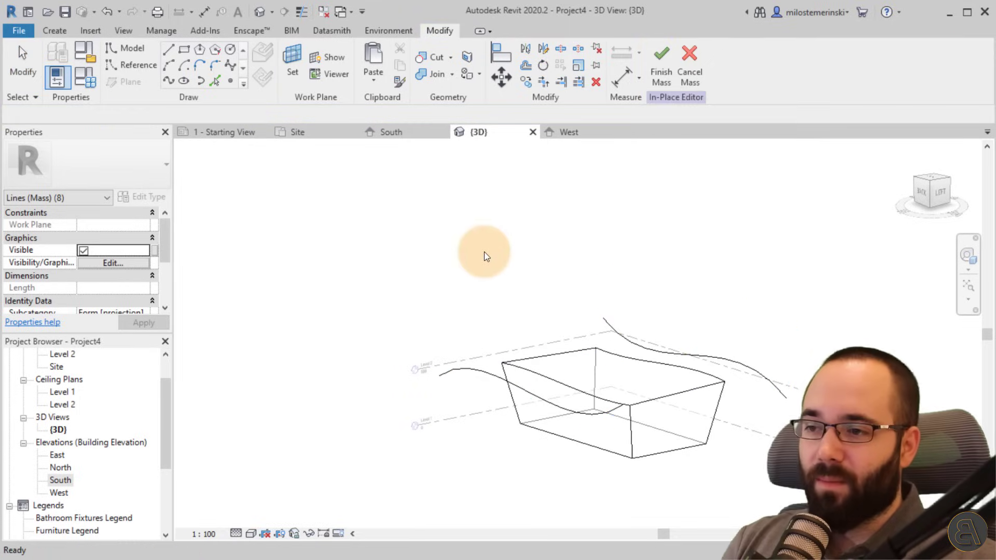
# Create a solid form from the two remaining splines to make a wavy roof surface over the mass
pyautogui.keyDown('shift'); pyautogui.moveTo(467, 276); pyautogui.dragTo(476, 362, button='middle'); pyautogui.keyUp('shift')
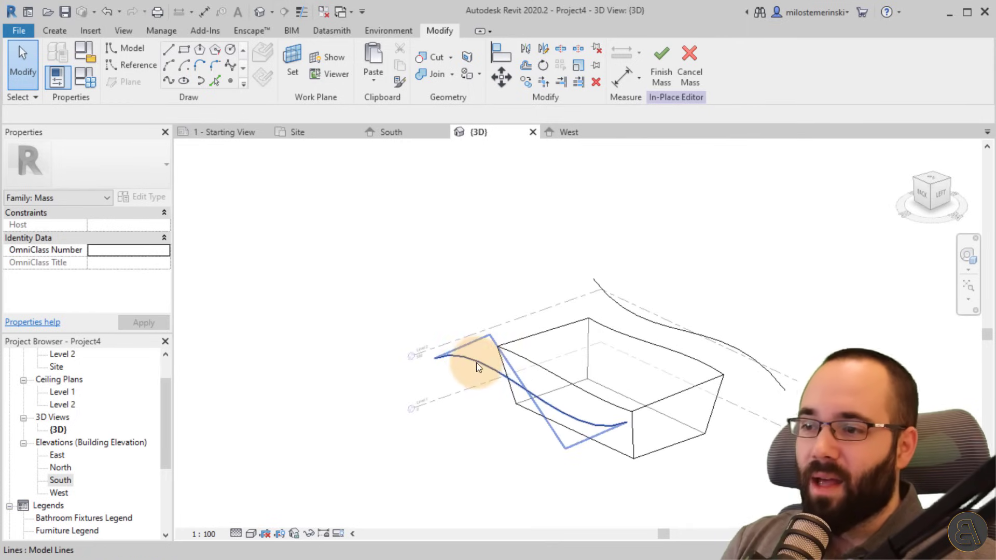
pyautogui.click(485, 363)
pyautogui.keyDown('ctrl'); pyautogui.click(636, 318); pyautogui.keyUp('ctrl')
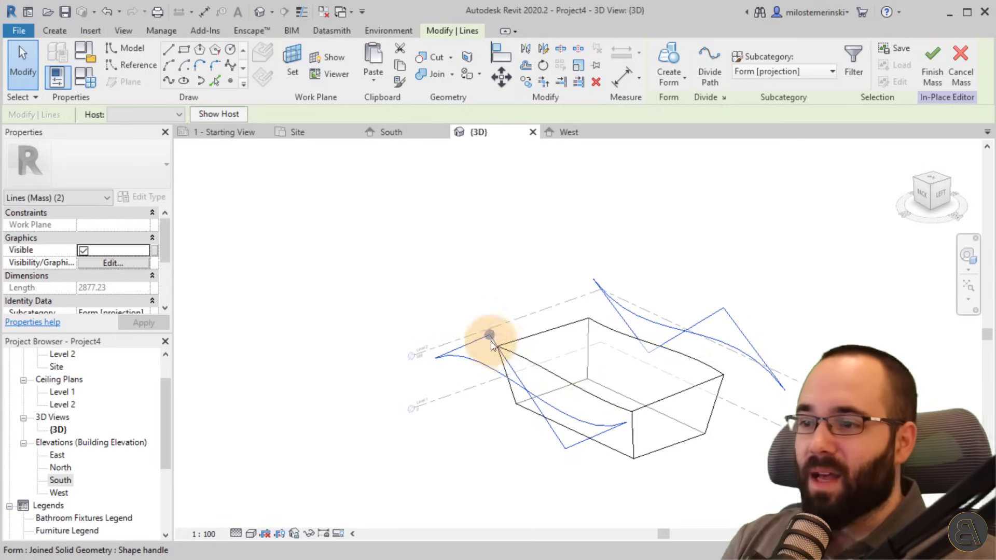
pyautogui.click(670, 79)
pyautogui.click(677, 111)
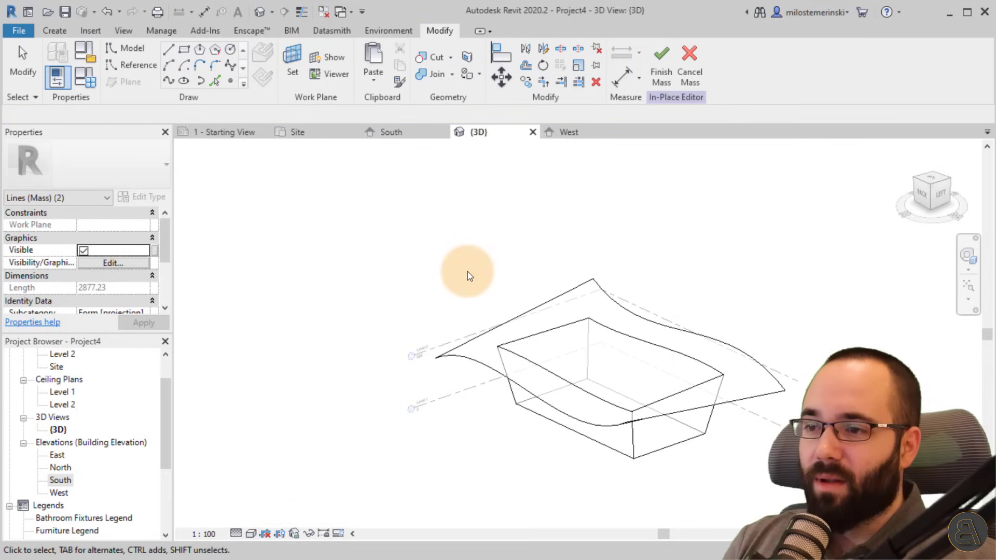
# Finish the in-place mass and deselect it in the 3D view
pyautogui.keyDown('shift'); pyautogui.moveTo(571, 312); pyautogui.dragTo(612, 345, button='middle'); pyautogui.keyUp('shift')
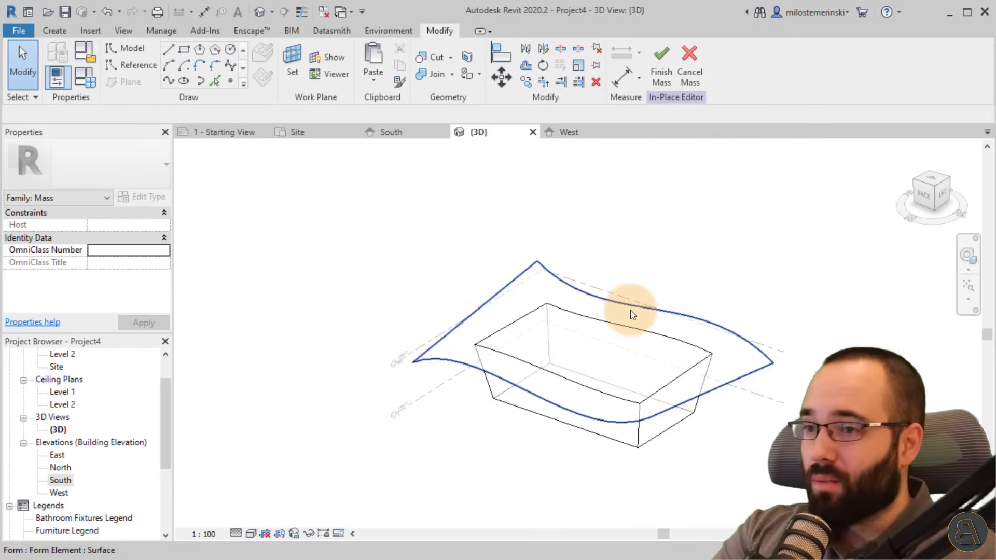
pyautogui.click(661, 59)
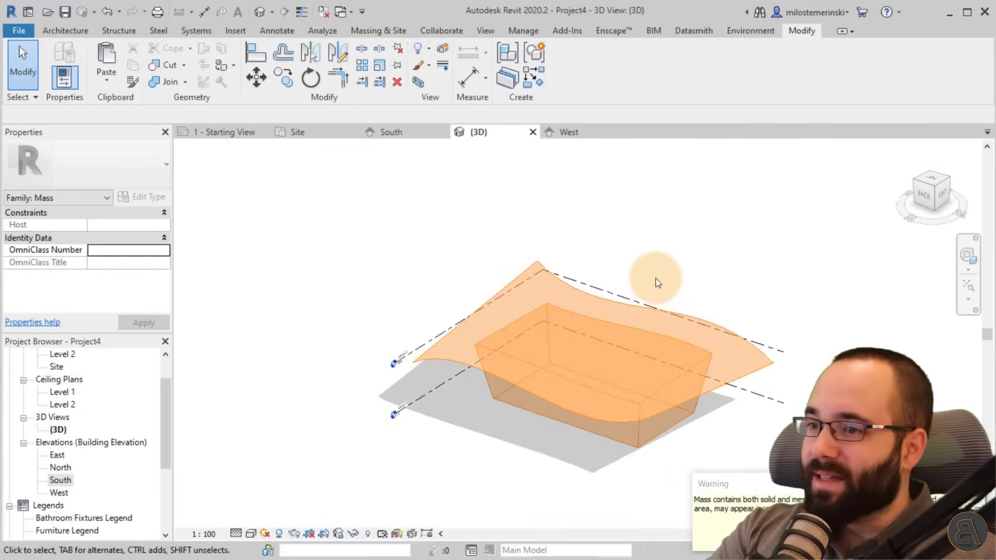
pyautogui.click(655, 279)
pyautogui.keyDown('shift'); pyautogui.moveTo(671, 464); pyautogui.dragTo(630, 460, button='middle'); pyautogui.keyUp('shift')
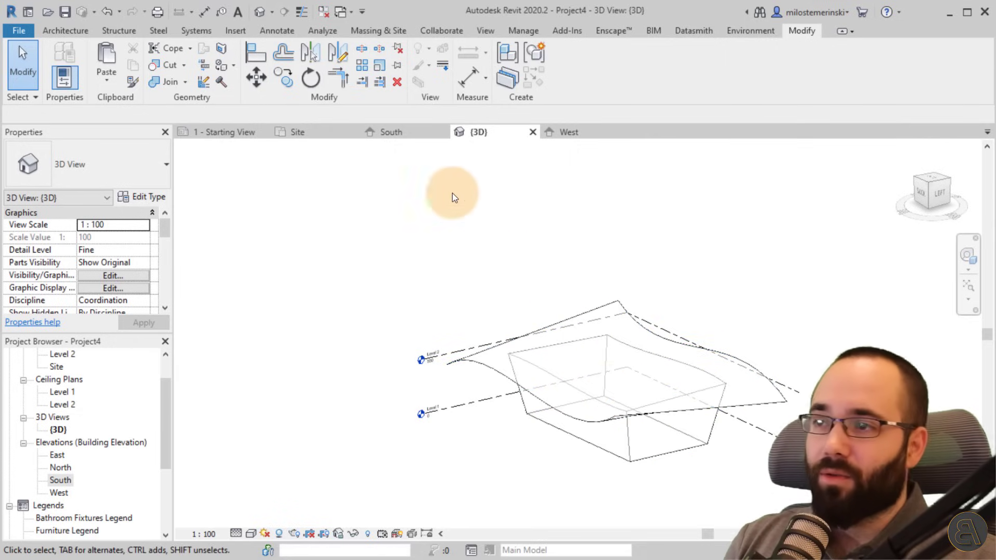
# Start a curtain system by face and duplicate its 1500 x 3000mm type under the name 3000 x 1500mm
pyautogui.click(382, 35)
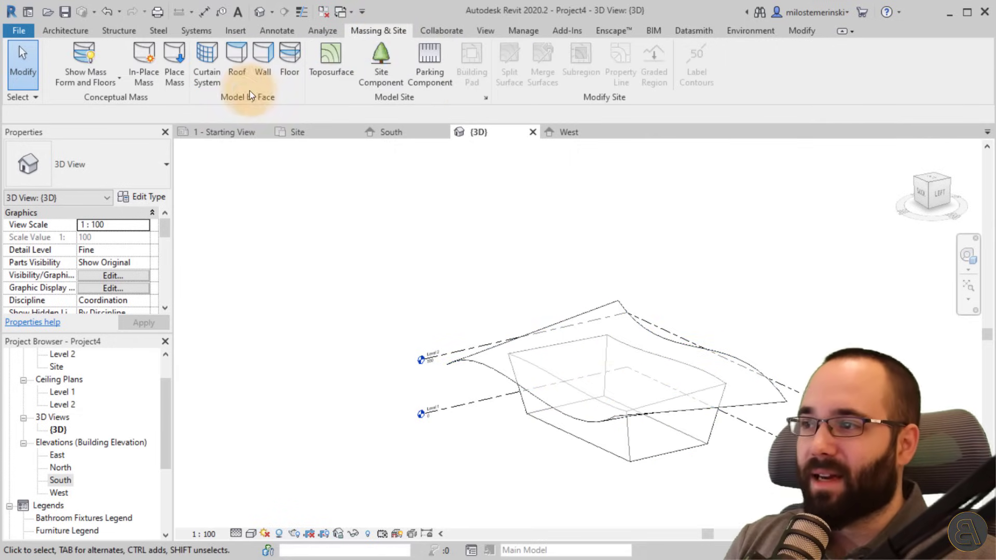
pyautogui.click(206, 77)
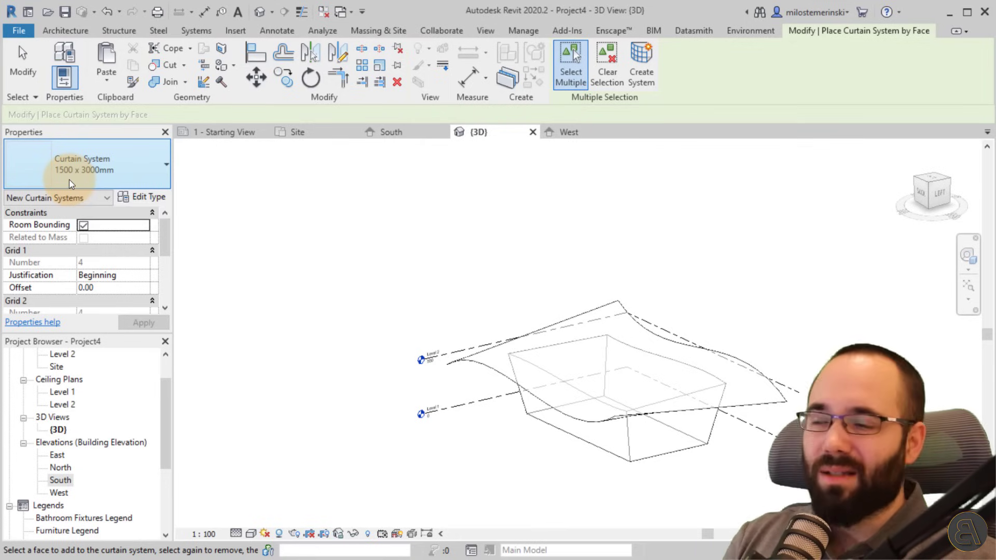
pyautogui.click(143, 198)
pyautogui.click(415, 98)
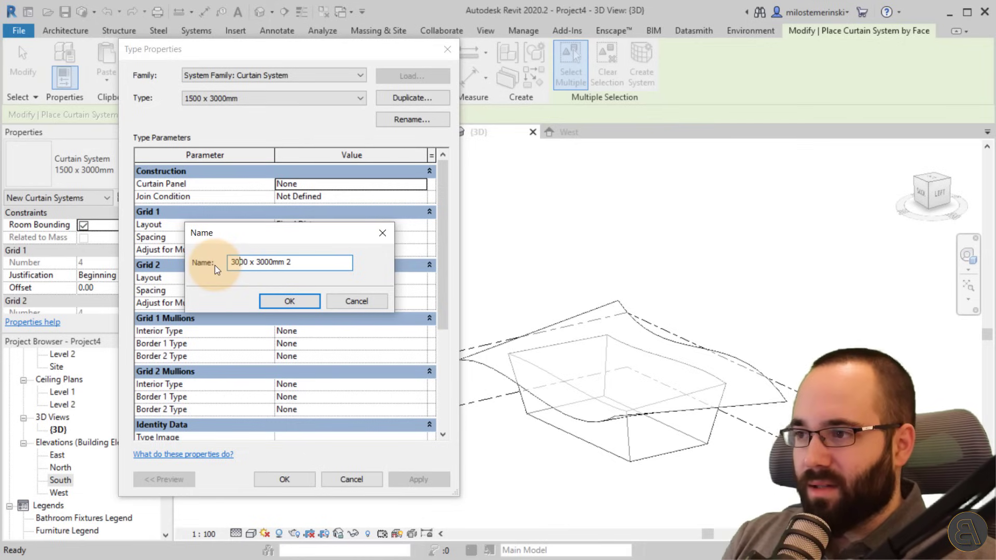
pyautogui.click(259, 263)
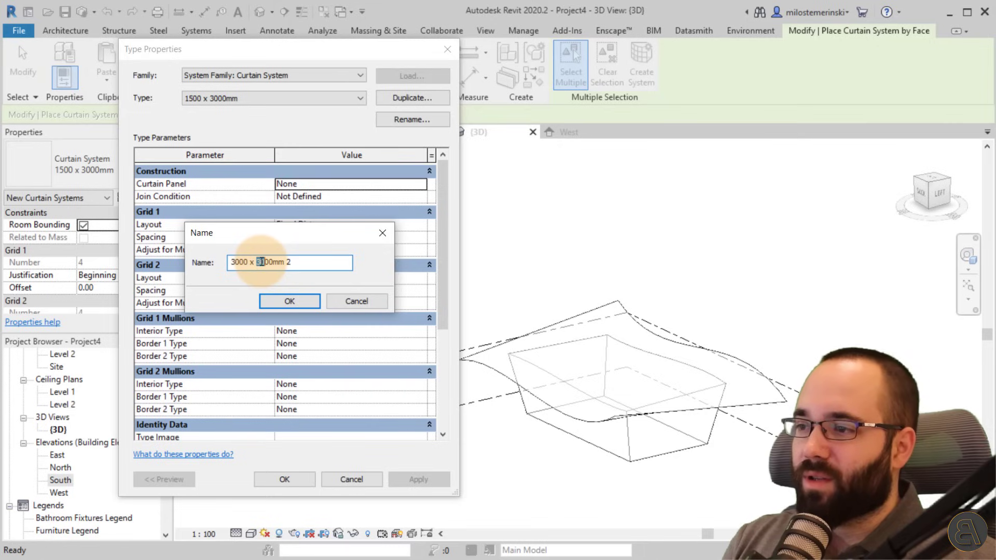
pyautogui.click(300, 265)
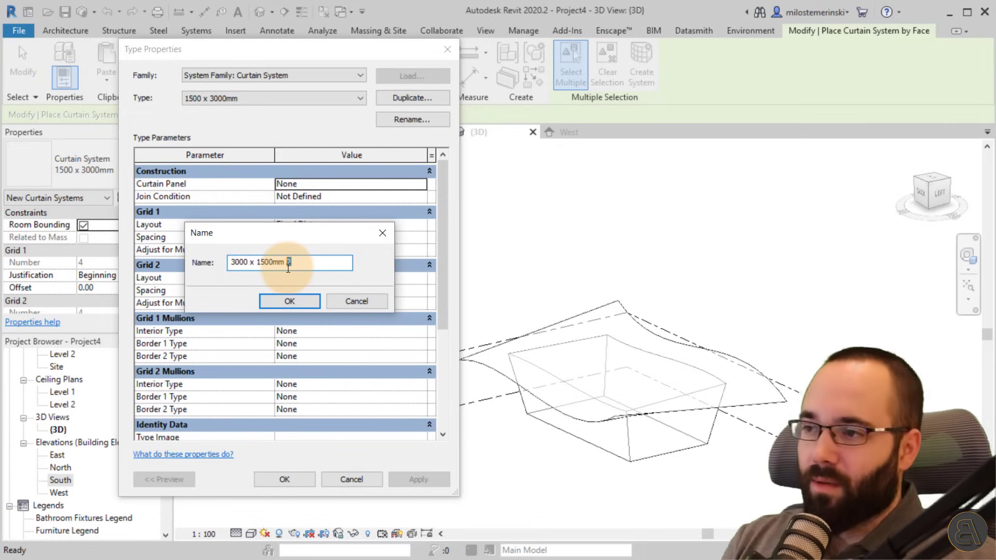
pyautogui.press('BackSpace')
pyautogui.click(290, 301)
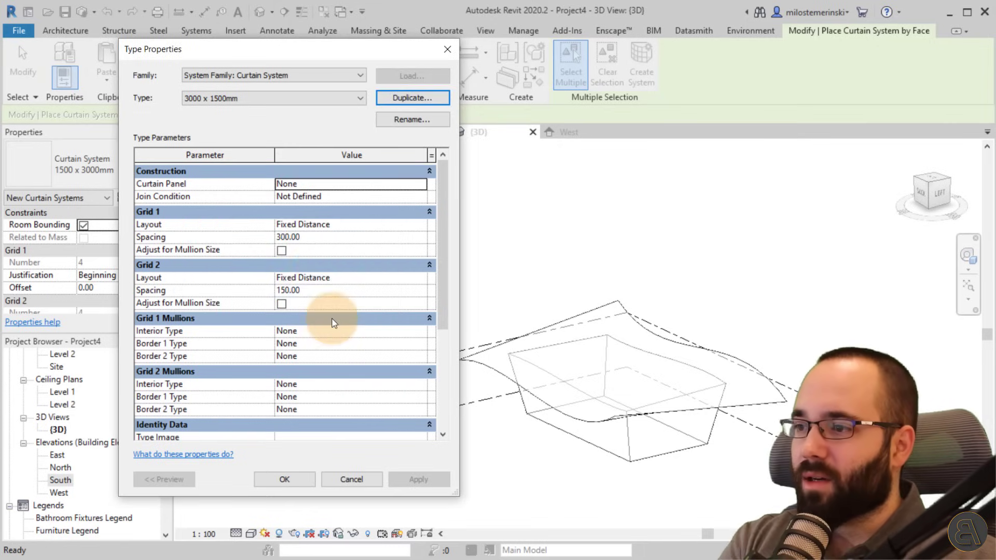
# Set the new curtain system type's Grid 1 spacing to 150 and its Grid 2 spacing to 300
pyautogui.click(310, 239)
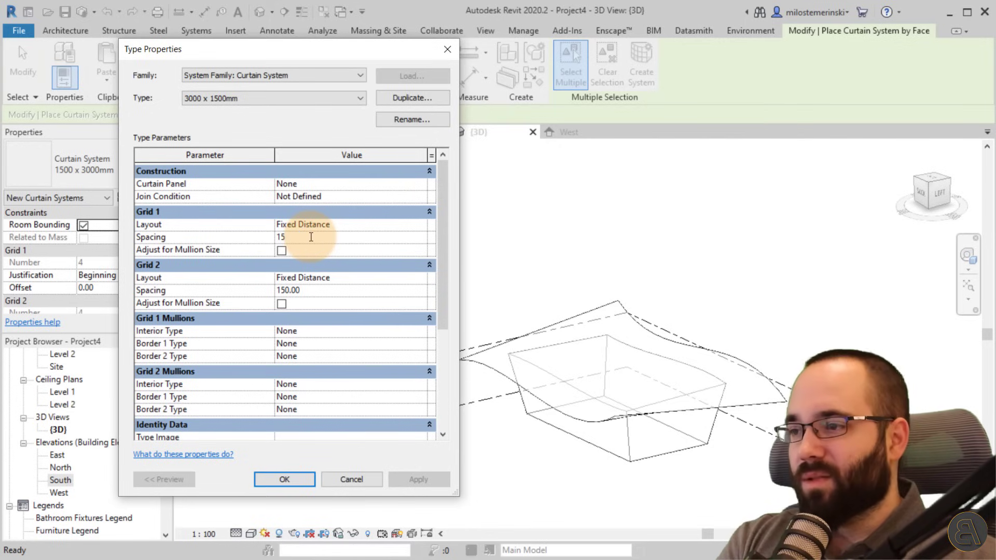
pyautogui.click(307, 290)
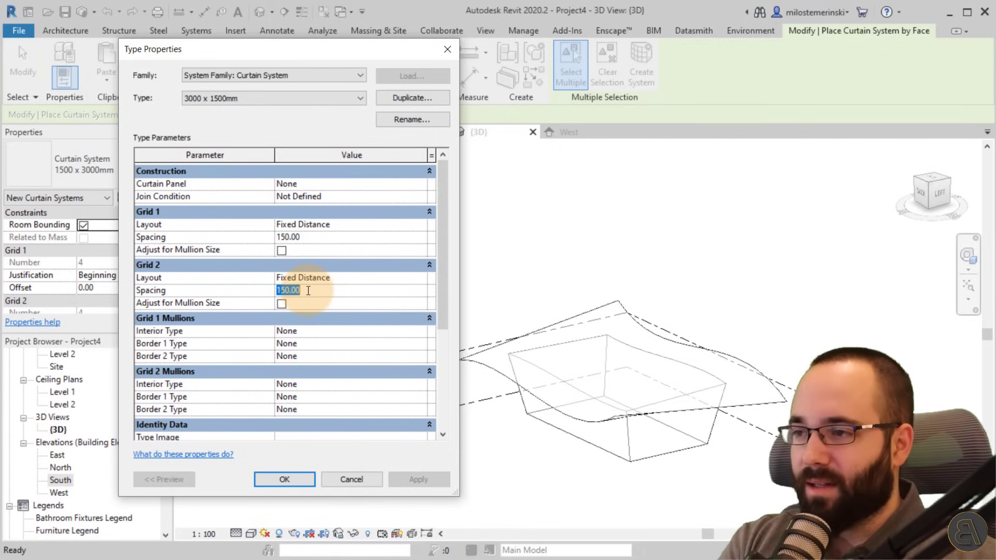
pyautogui.click(301, 480)
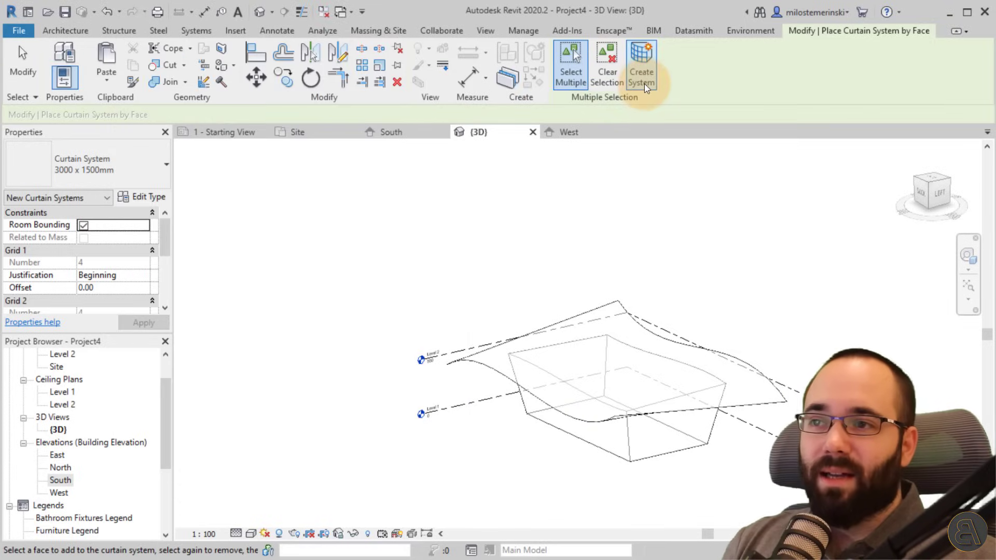
# Create a 3000 x 1500mm curtain system on the four sloping side faces of the mass
pyautogui.click(596, 447)
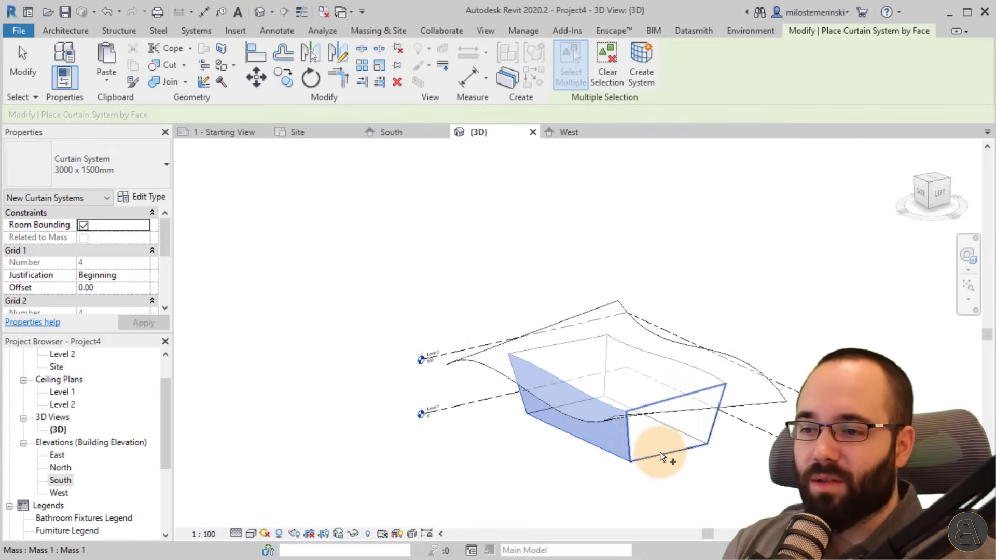
pyautogui.keyDown('shift'); pyautogui.moveTo(714, 469); pyautogui.dragTo(578, 491, button='middle'); pyautogui.keyUp('shift')
pyautogui.click(578, 491)
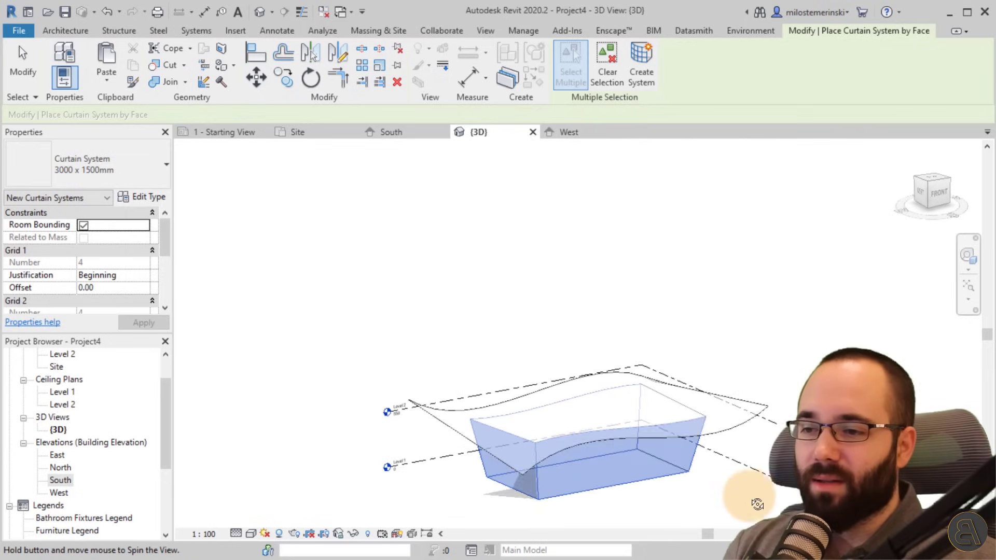
pyautogui.keyDown('shift'); pyautogui.moveTo(756, 501); pyautogui.dragTo(493, 493, button='middle'); pyautogui.keyUp('shift')
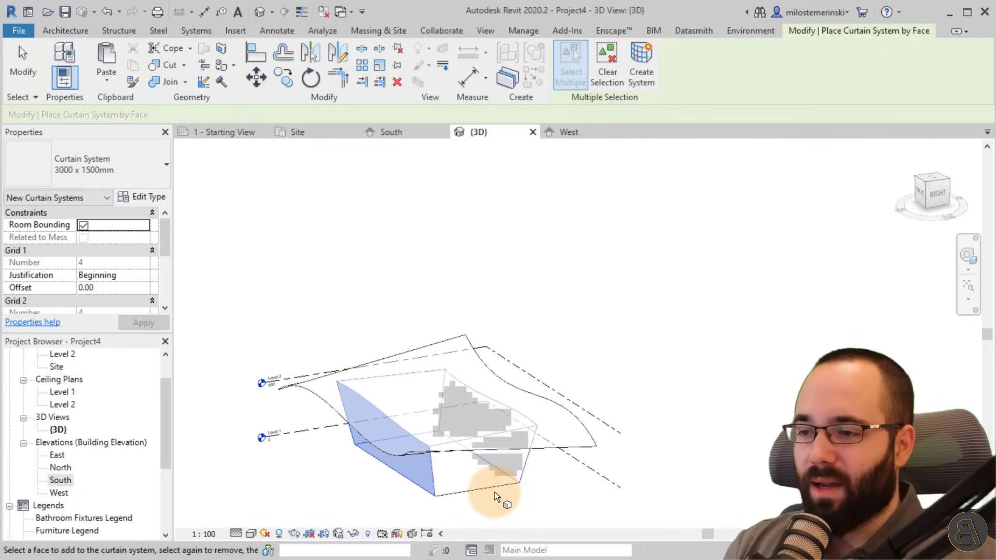
pyautogui.click(642, 83)
pyautogui.keyDown('shift'); pyautogui.moveTo(481, 504); pyautogui.dragTo(597, 459, button='middle'); pyautogui.keyUp('shift')
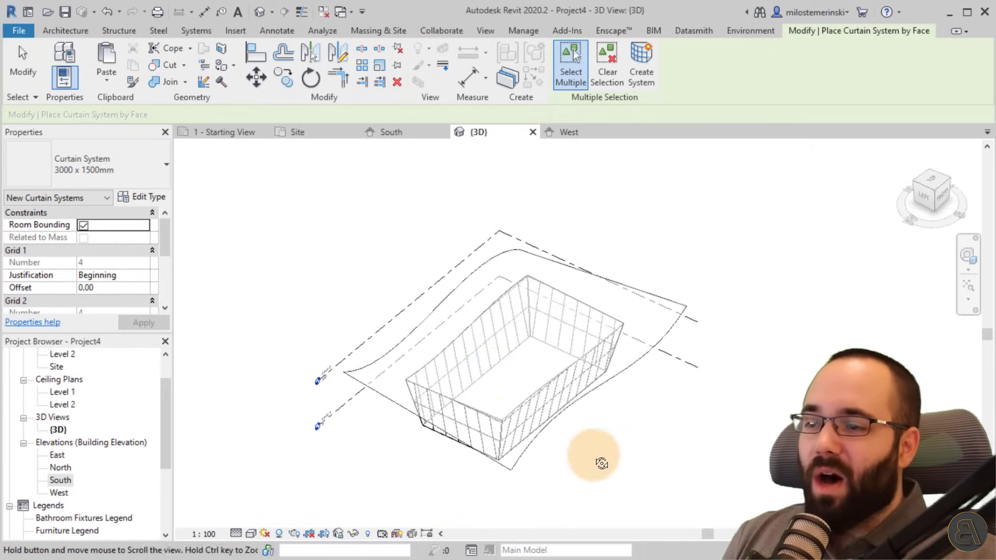
pyautogui.press('Escape')
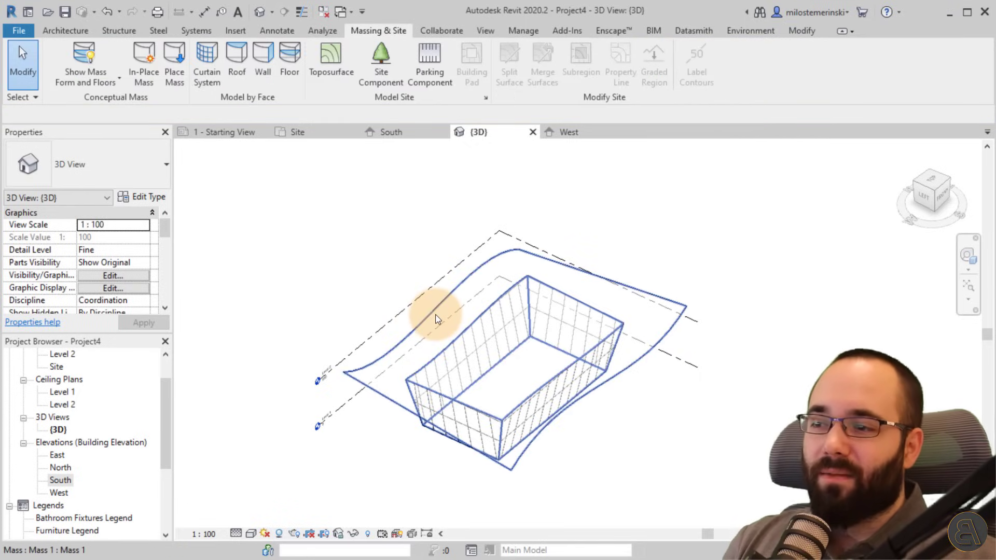
pyautogui.click(442, 317)
pyautogui.click(328, 241)
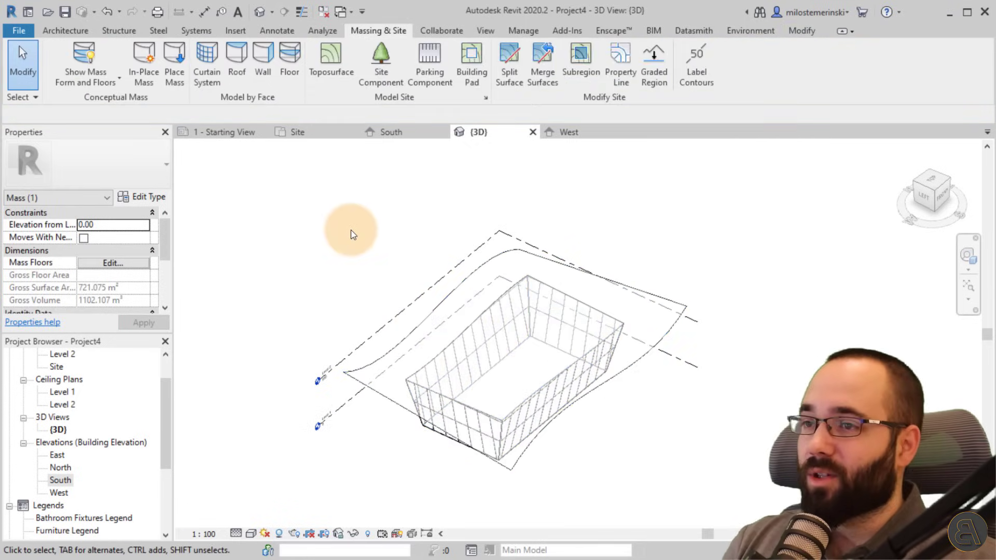
# Start another curtain system by face and duplicate the 3000 x 1500mm type as 2000 x 2000mm
pyautogui.click(212, 80)
pyautogui.click(146, 198)
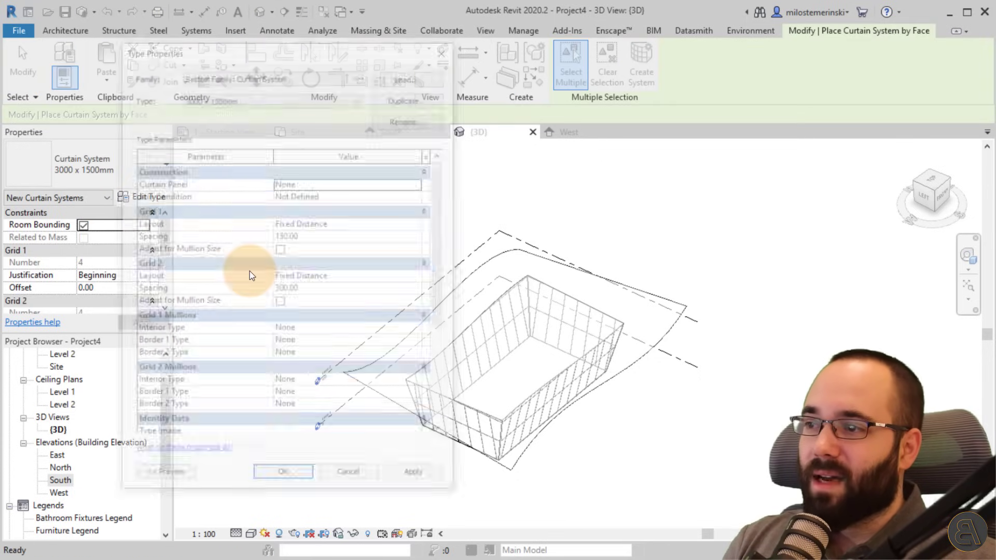
pyautogui.click(412, 99)
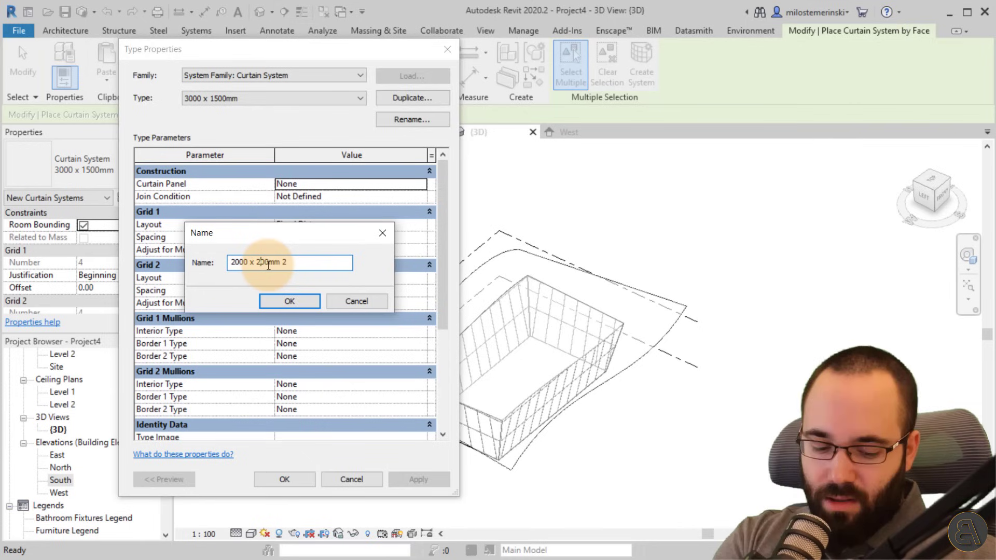
pyautogui.write('0')
pyautogui.moveTo(284, 263); pyautogui.dragTo(293, 263)
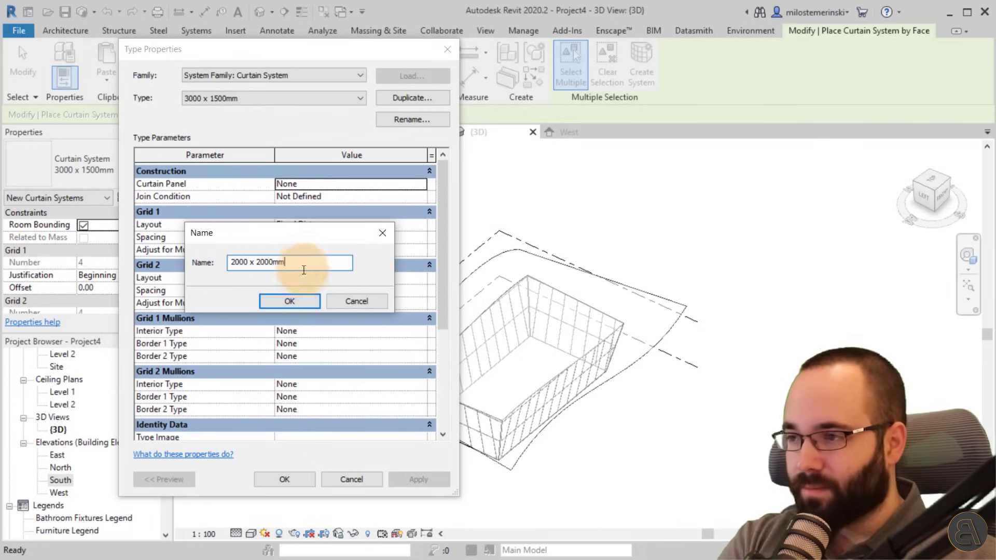
pyautogui.click(289, 300)
# Set the 2000 x 2000mm type's Grid 1 spacing to 200 and make the Grid 2 spacing match
pyautogui.click(316, 237)
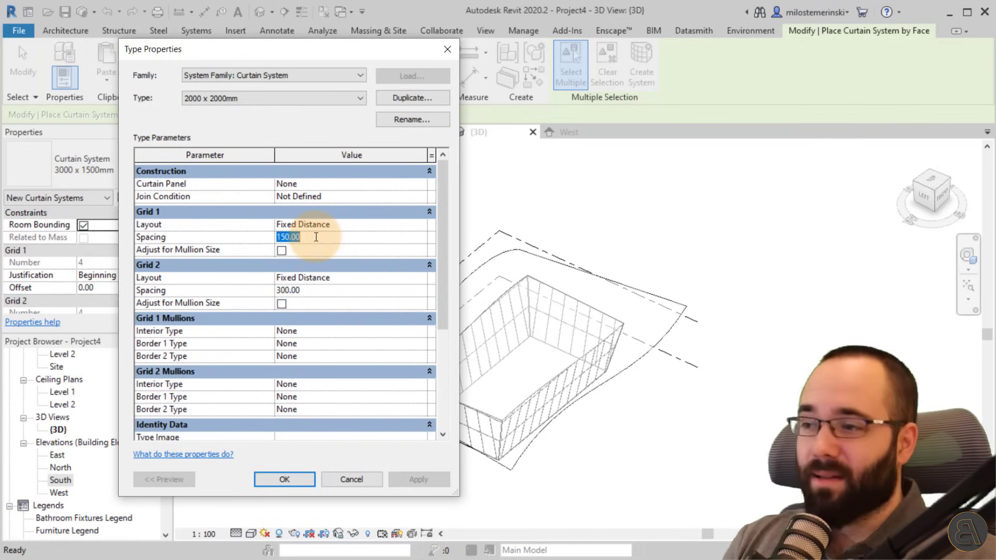
pyautogui.click(313, 289)
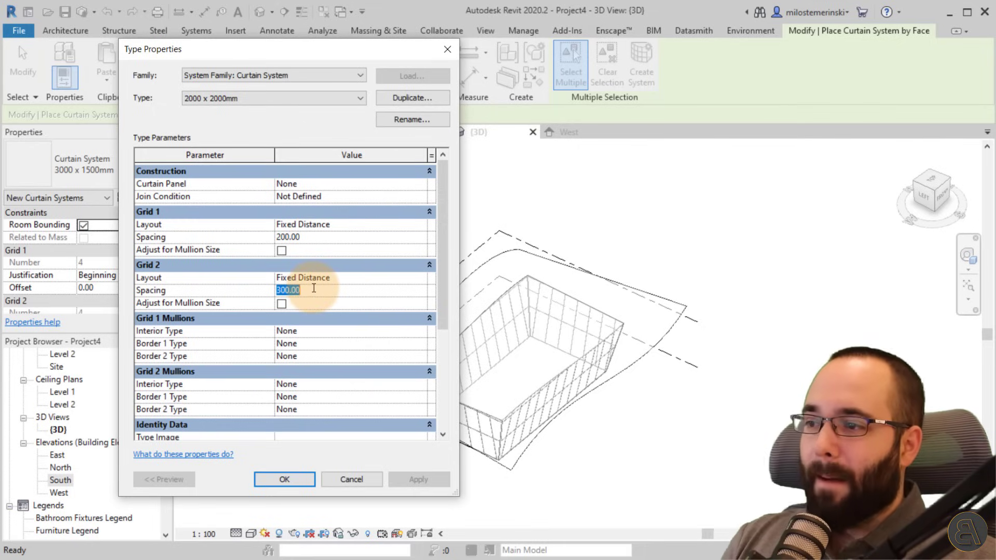
pyautogui.click(283, 479)
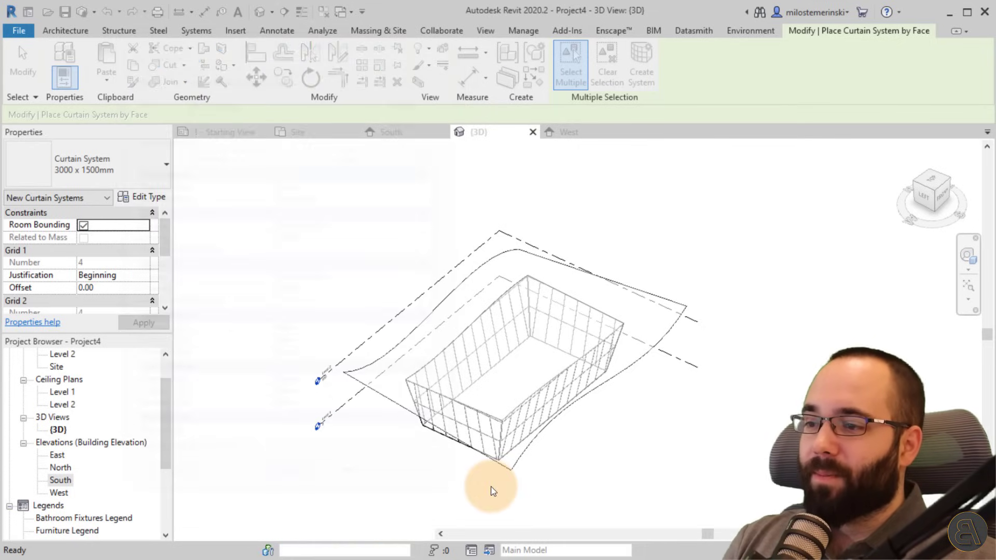
# Create a 2000 x 2000mm curtain system on the wavy roof surface and leave the command
pyautogui.click(447, 304)
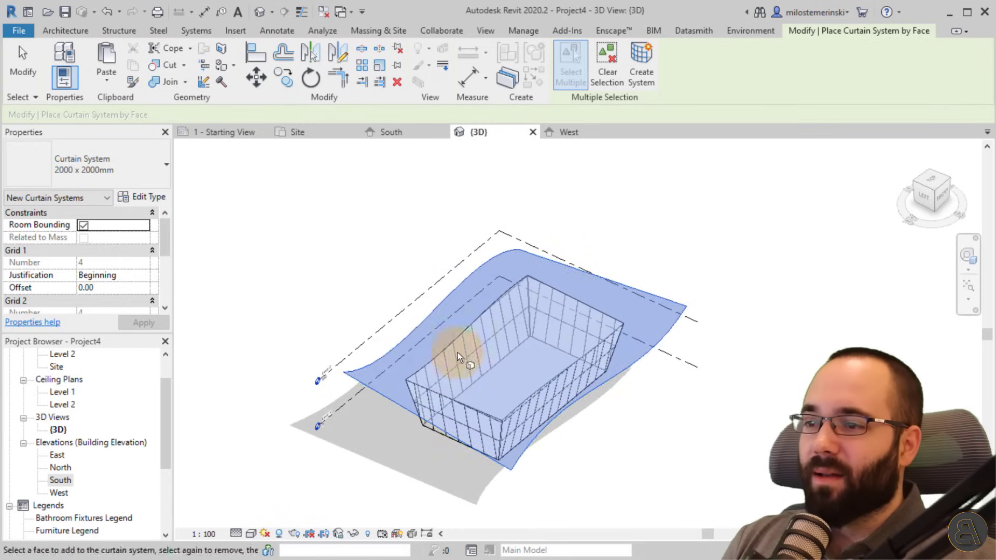
pyautogui.click(636, 88)
pyautogui.keyDown('shift'); pyautogui.moveTo(628, 452); pyautogui.dragTo(596, 441, button='middle'); pyautogui.keyUp('shift')
pyautogui.scroll(5, 458, 382)
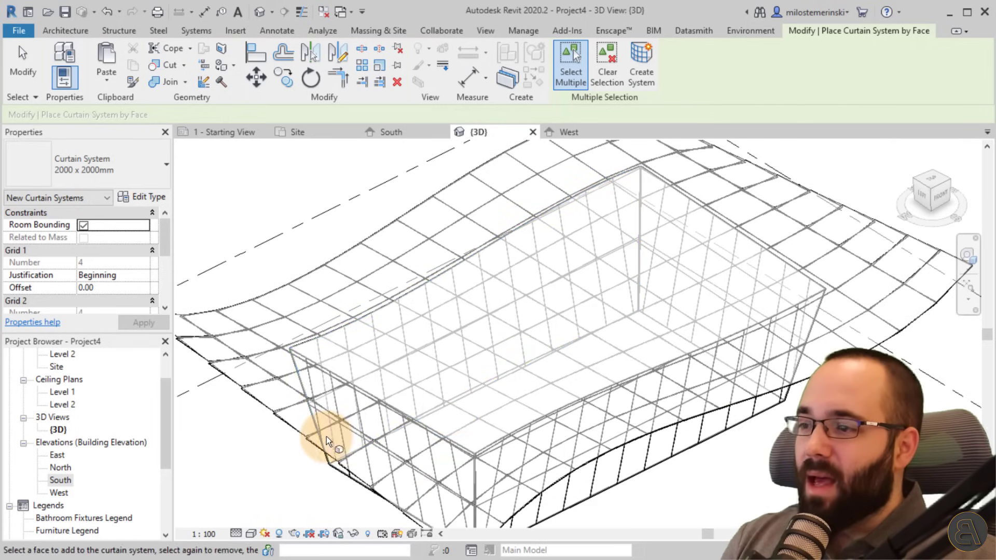
pyautogui.press('Escape')
pyautogui.press('Escape')
pyautogui.keyDown('shift'); pyautogui.moveTo(279, 348); pyautogui.dragTo(283, 327, button='middle'); pyautogui.keyUp('shift')
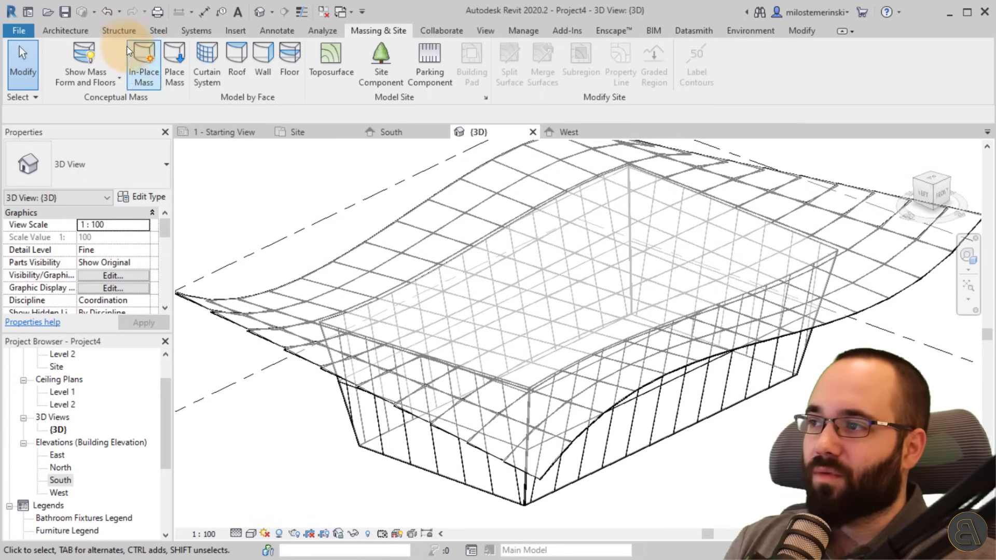
# Select the side-wall curtain system and set its type's curtain panel to System Panel : Solid
pyautogui.click(66, 30)
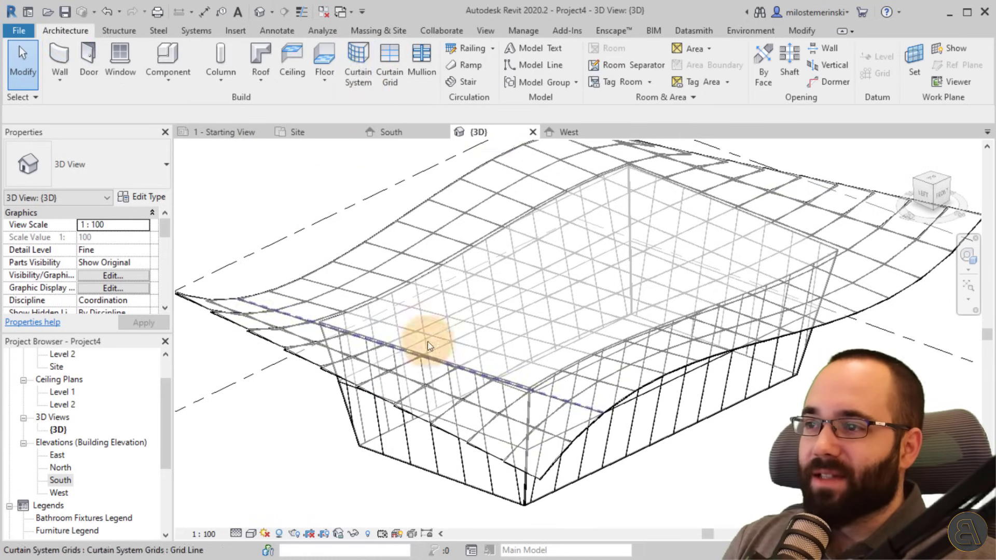
pyautogui.keyDown('shift'); pyautogui.moveTo(400, 471); pyautogui.dragTo(416, 426, button='middle'); pyautogui.keyUp('shift')
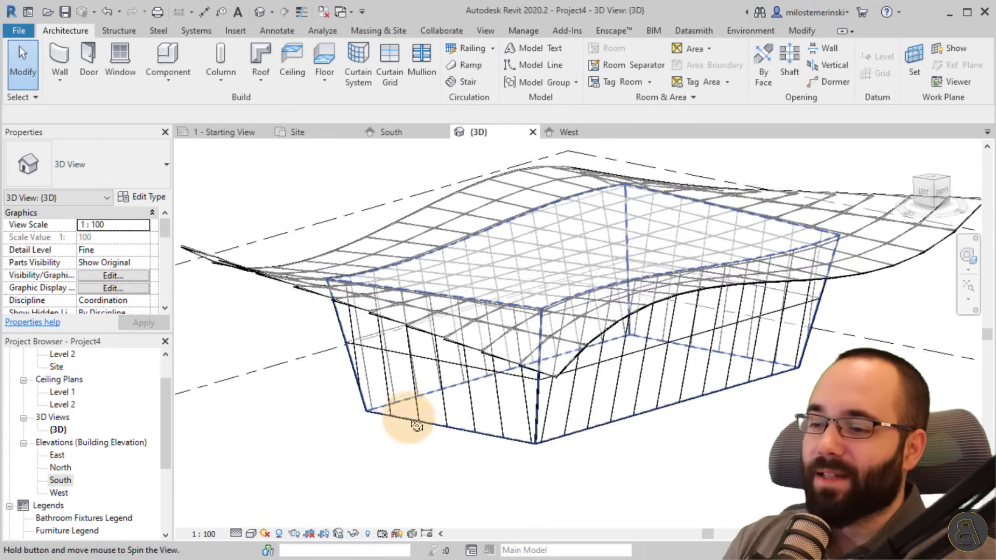
pyautogui.scroll(3, 441, 431)
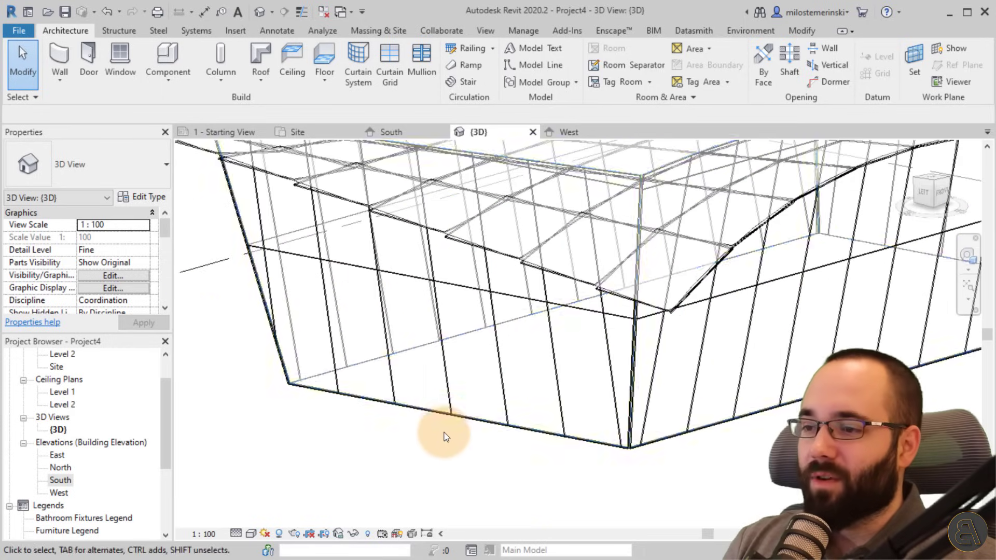
pyautogui.click(400, 407)
pyautogui.scroll(-5, 333, 450)
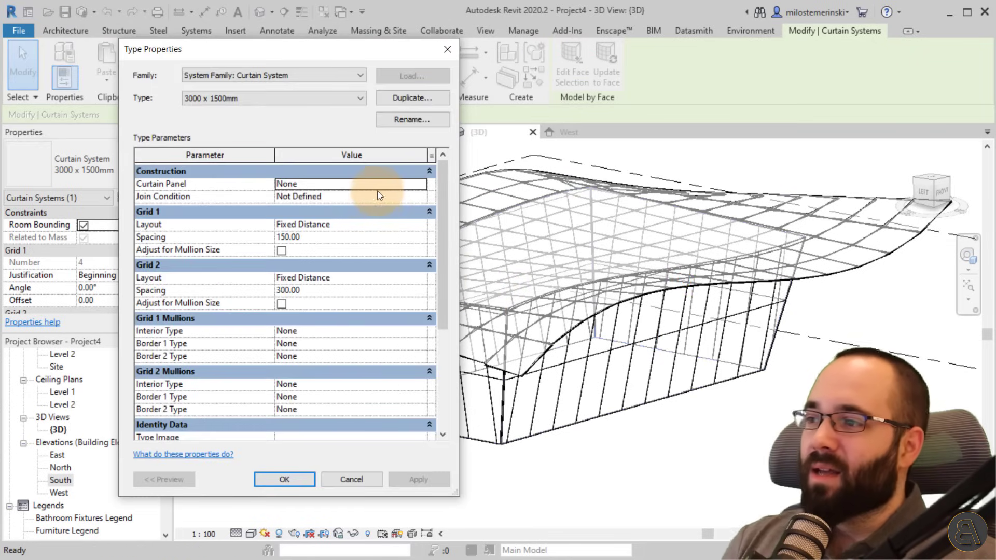
pyautogui.click(421, 185)
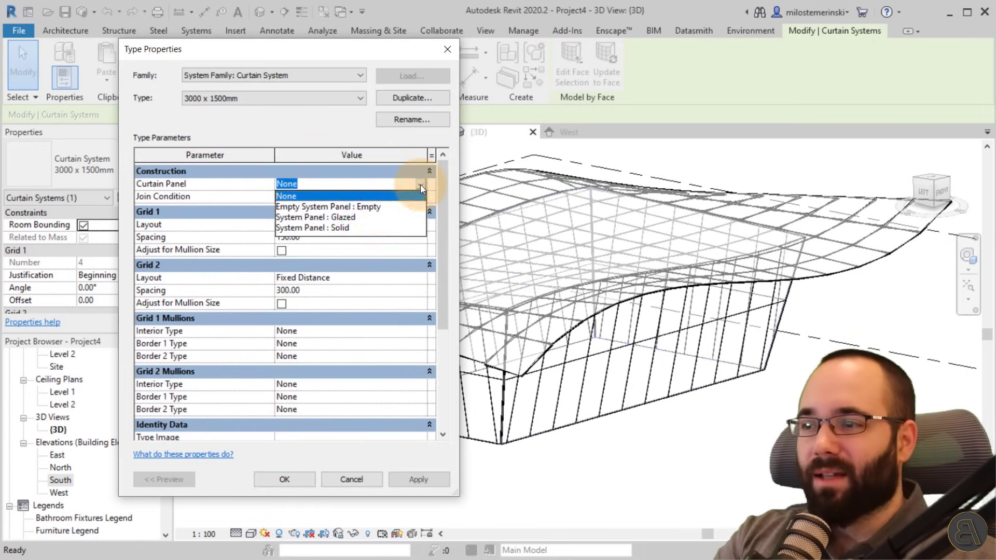
pyautogui.click(342, 231)
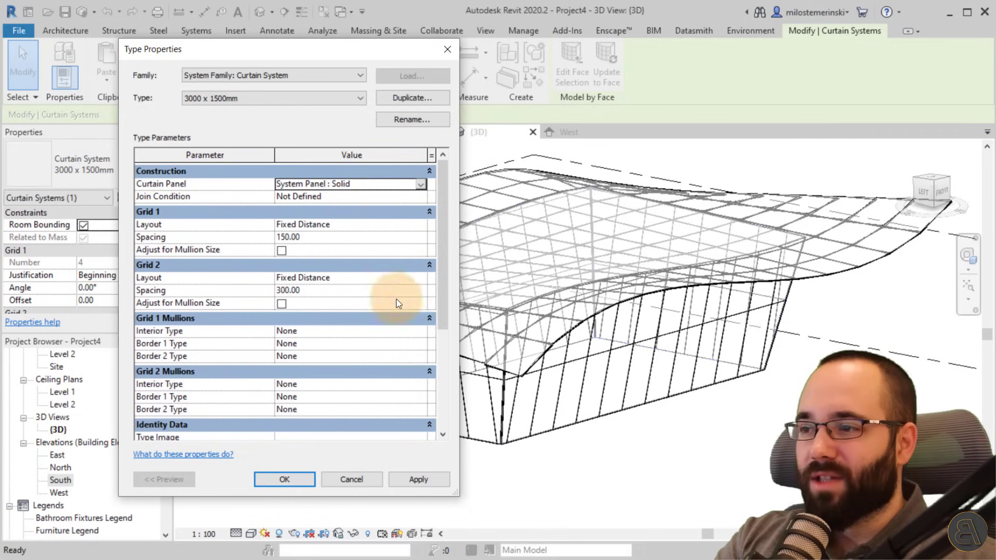
pyautogui.click(417, 480)
pyautogui.click(284, 479)
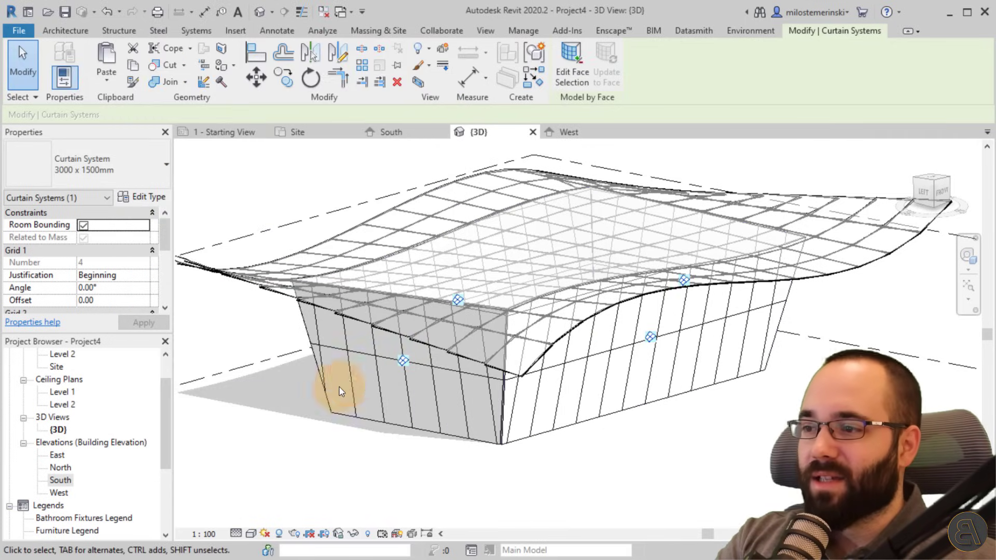
# Set the curtain panel of the side walls' 3000 x 1500mm type to System Panel : Glazed
pyautogui.keyDown('shift'); pyautogui.moveTo(646, 456); pyautogui.dragTo(407, 466, button='middle'); pyautogui.keyUp('shift')
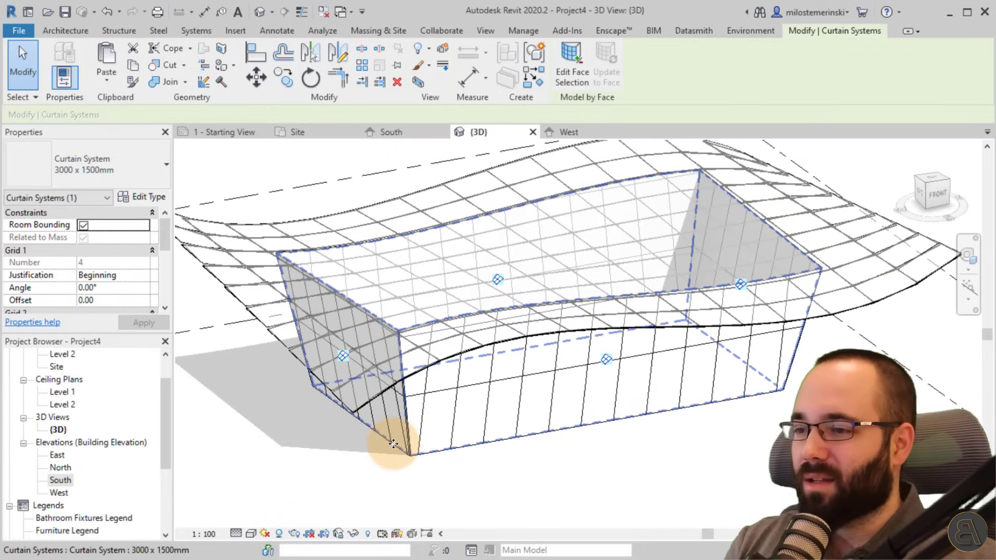
pyautogui.click(161, 203)
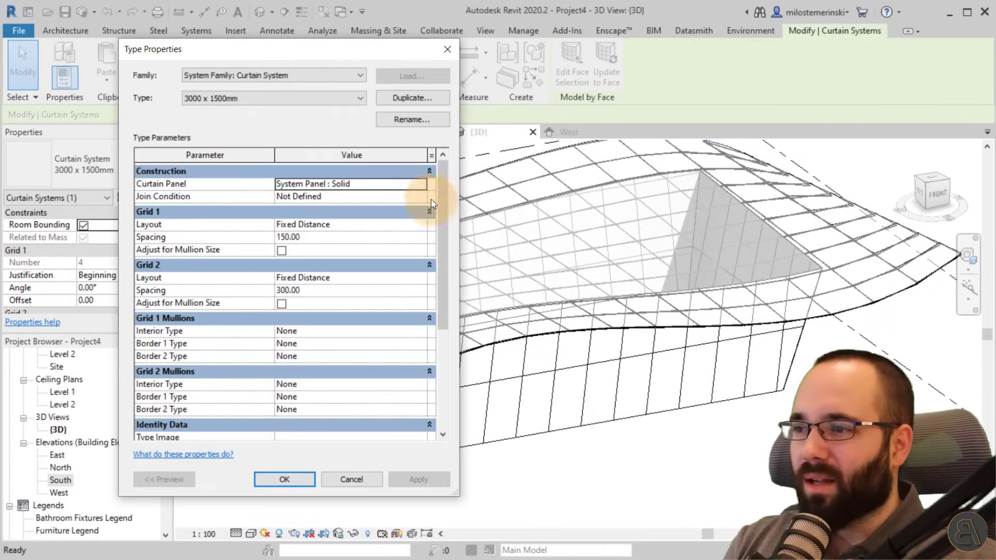
pyautogui.click(423, 185)
pyautogui.click(421, 185)
pyautogui.click(353, 218)
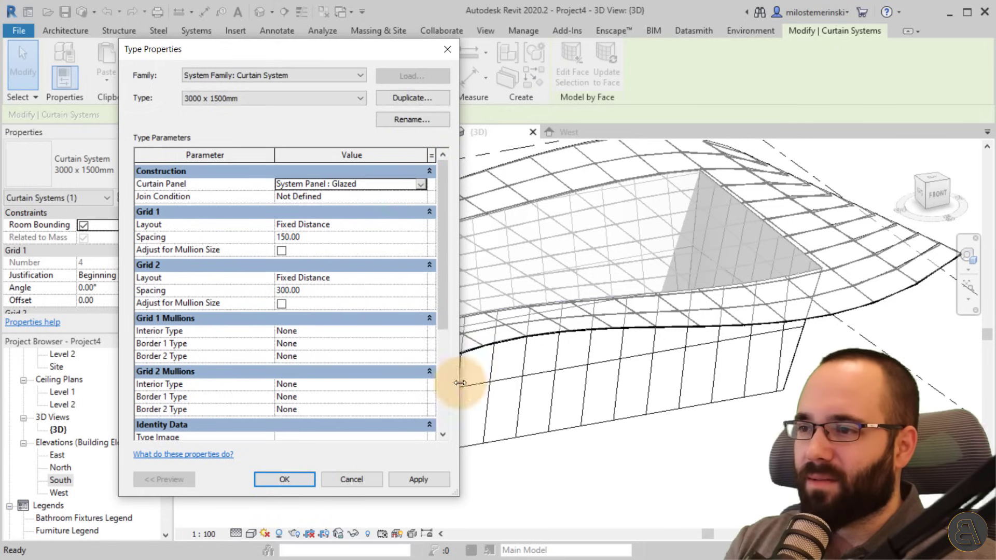
pyautogui.click(418, 478)
pyautogui.click(301, 479)
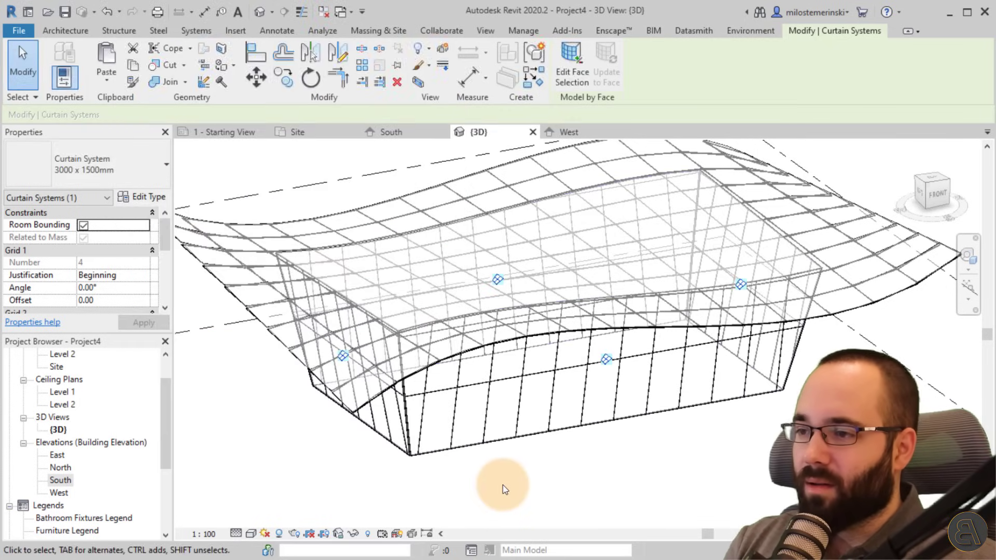
# Set the curtain panel of the wavy roof's 2000 x 2000mm curtain system type to System Panel : Solid
pyautogui.click(503, 485)
pyautogui.click(265, 251)
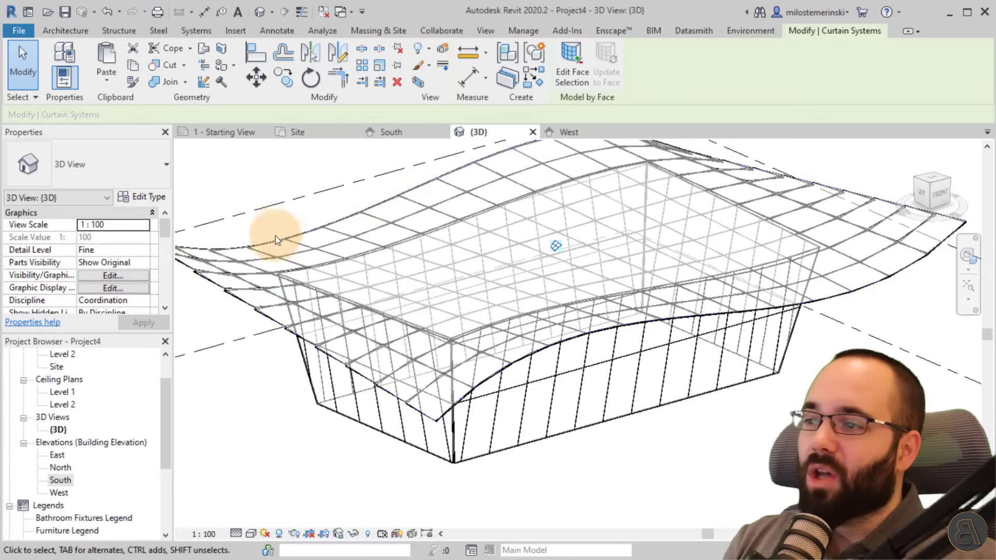
pyautogui.click(140, 196)
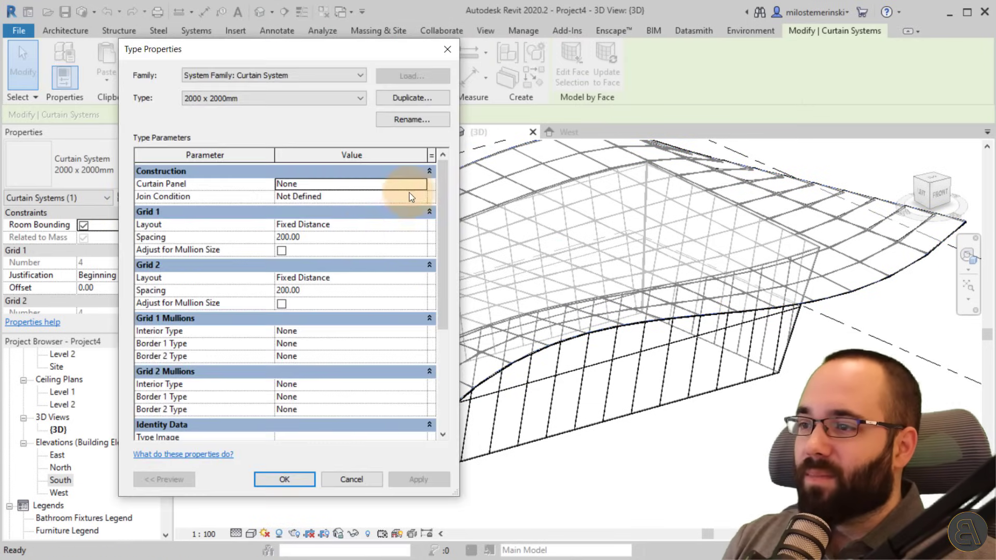
pyautogui.click(421, 185)
pyautogui.click(338, 223)
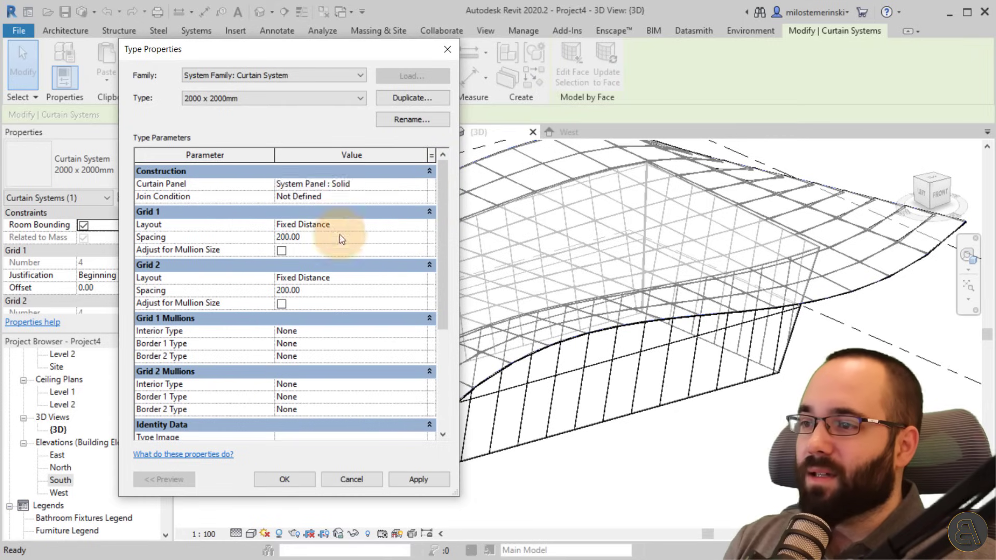
pyautogui.click(419, 478)
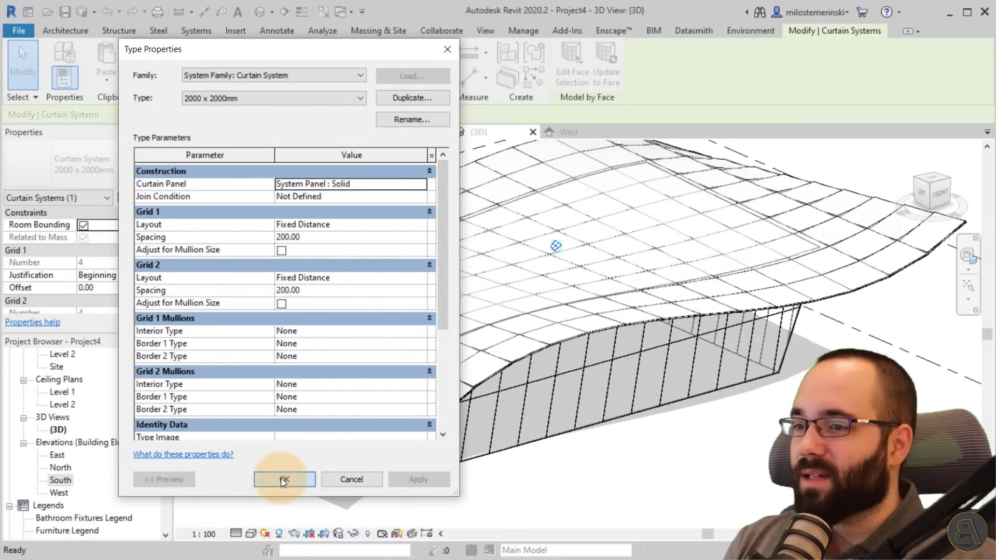
pyautogui.click(283, 478)
pyautogui.click(650, 463)
pyautogui.moveTo(253, 171); pyautogui.dragTo(278, 185, button='middle')
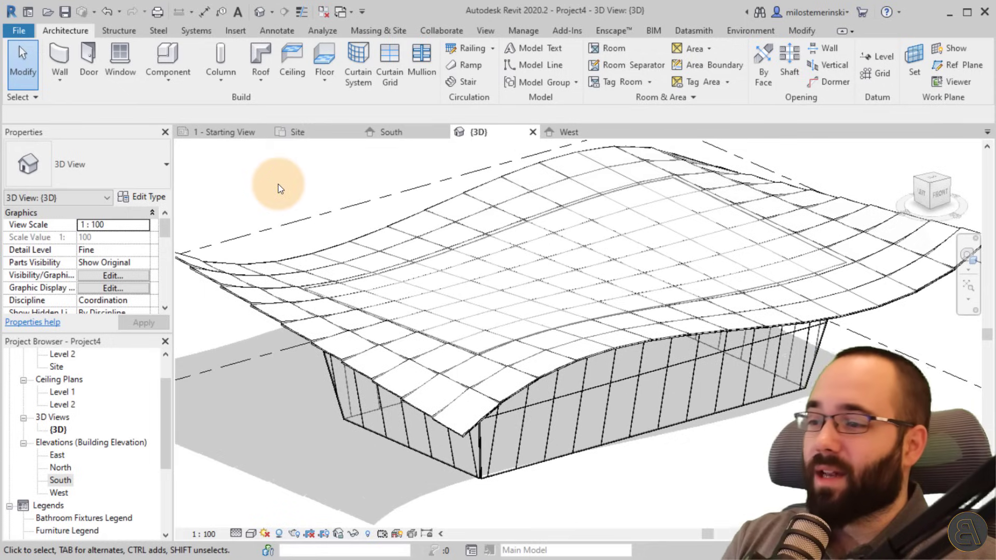
# Place Rectangular Mullion 50 x 150mm on all grid lines of the side-wall curtain systems
pyautogui.click(420, 73)
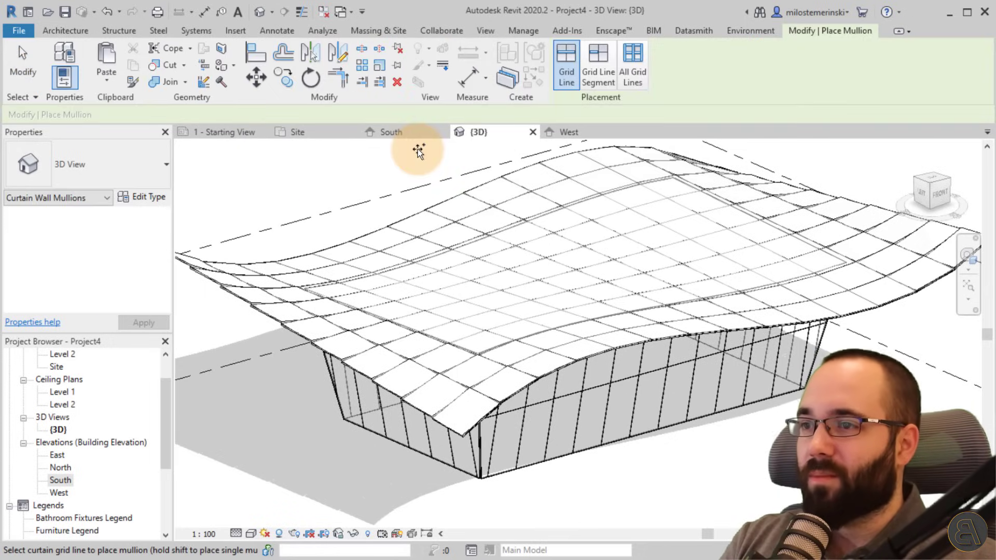
pyautogui.click(636, 79)
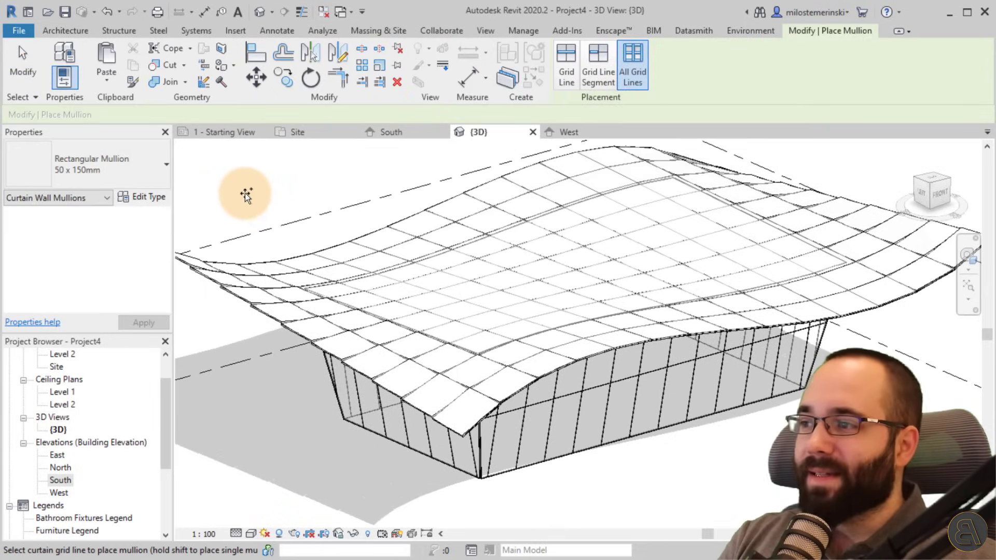
pyautogui.click(364, 428)
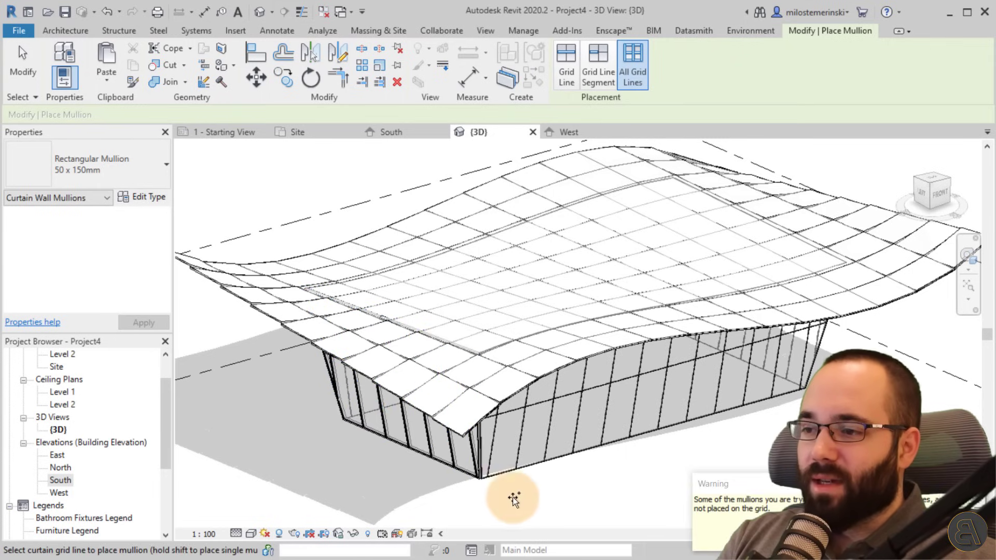
pyautogui.click(550, 462)
pyautogui.keyDown('shift'); pyautogui.moveTo(702, 467); pyautogui.dragTo(634, 475, button='middle'); pyautogui.keyUp('shift')
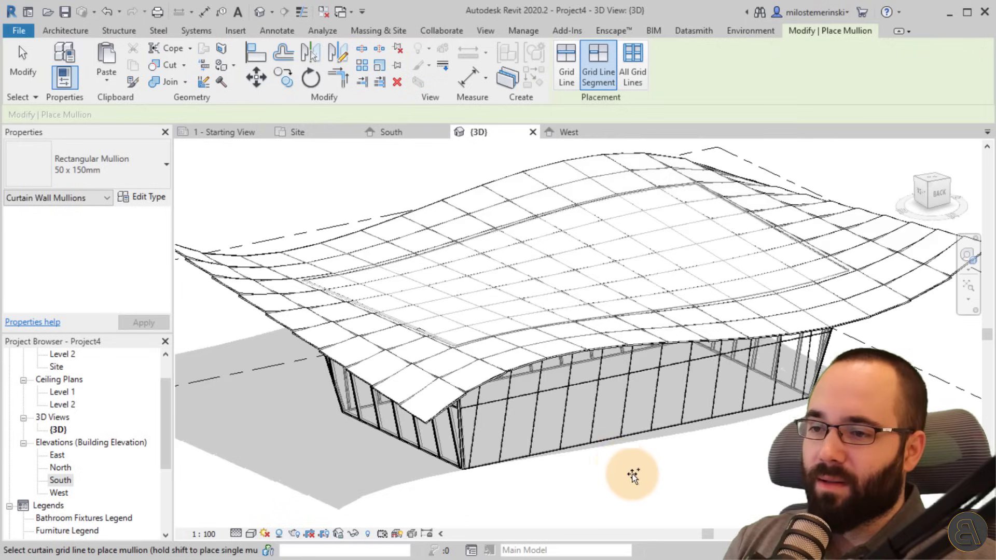
pyautogui.click(610, 446)
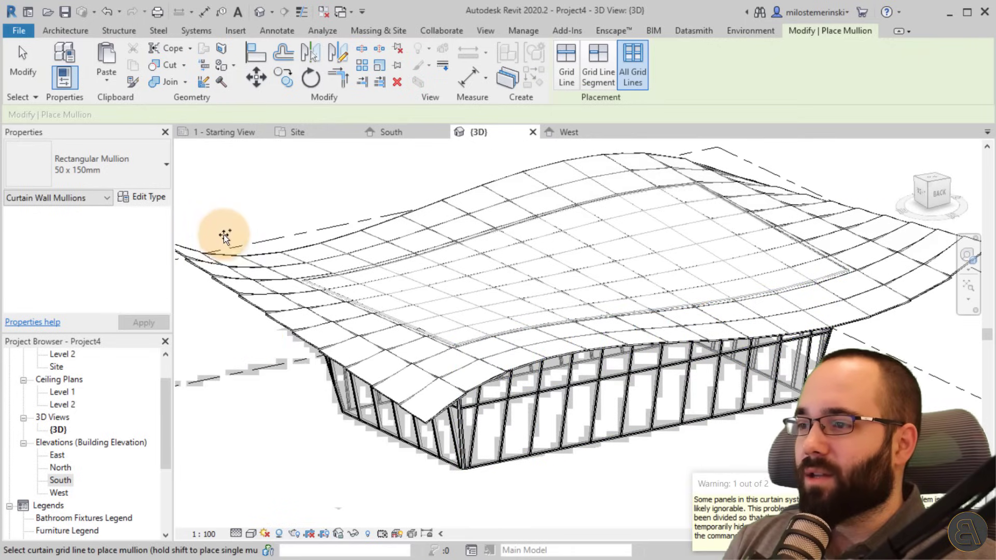
# Add 50 x 150mm rectangular mullions to all grid lines of the wavy roof and leave the command
pyautogui.click(222, 253)
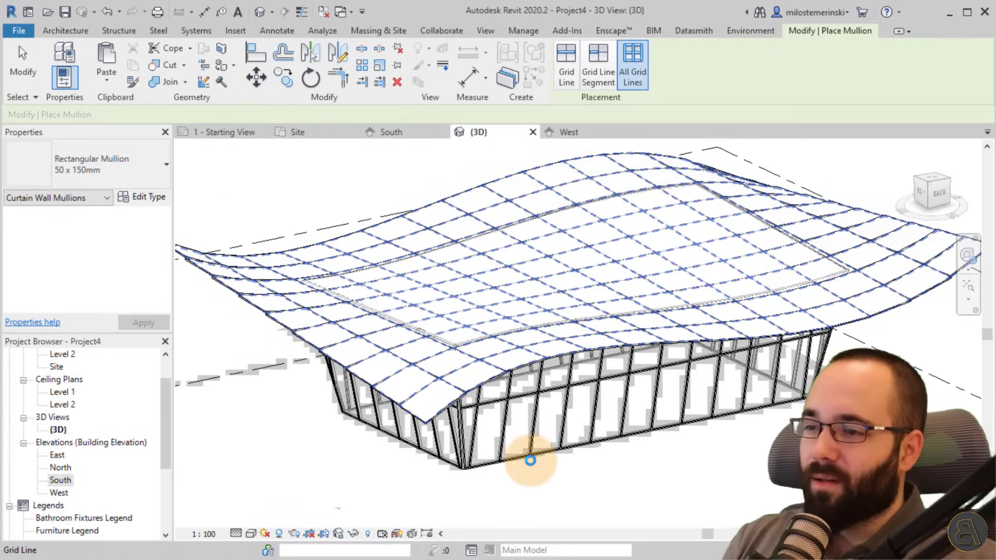
pyautogui.click(527, 289)
pyautogui.keyDown('shift'); pyautogui.moveTo(616, 367); pyautogui.dragTo(540, 356, button='middle'); pyautogui.keyUp('shift')
pyautogui.press('Escape')
pyautogui.keyDown('shift'); pyautogui.moveTo(484, 337); pyautogui.dragTo(471, 329, button='middle'); pyautogui.keyUp('shift')
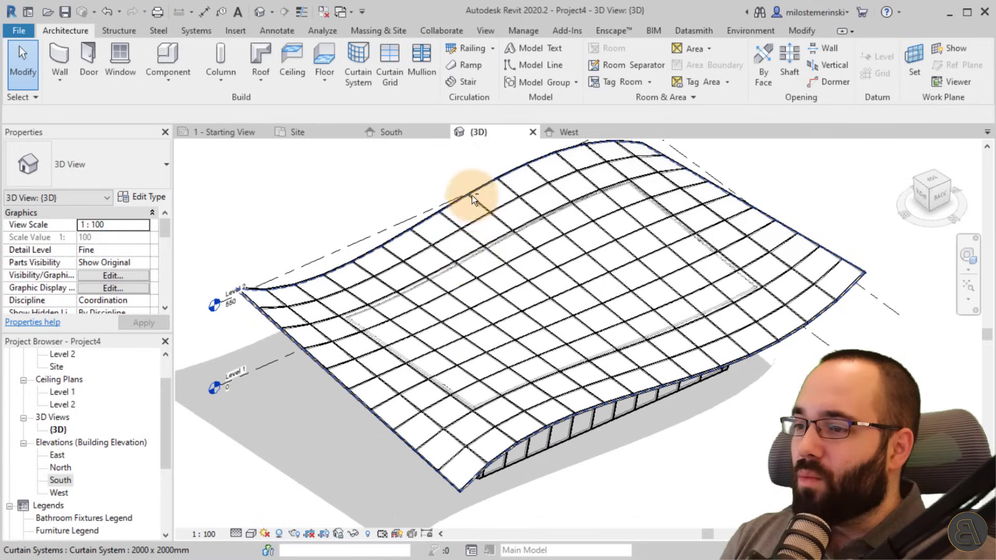
pyautogui.keyDown('shift'); pyautogui.moveTo(473, 200); pyautogui.dragTo(362, 345, button='middle'); pyautogui.keyUp('shift')
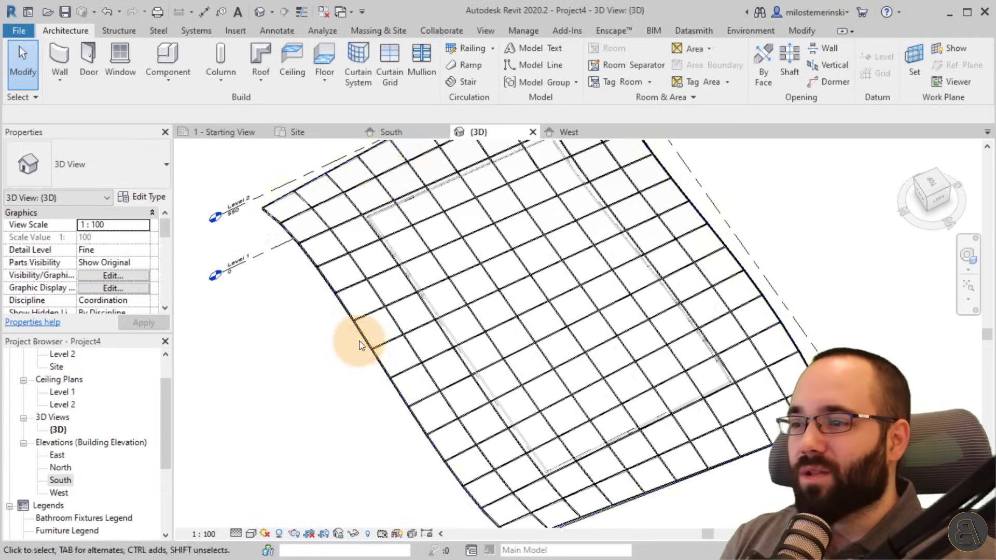
# Open the Site floor plan and set its visual style to Wireframe
pyautogui.click(319, 133)
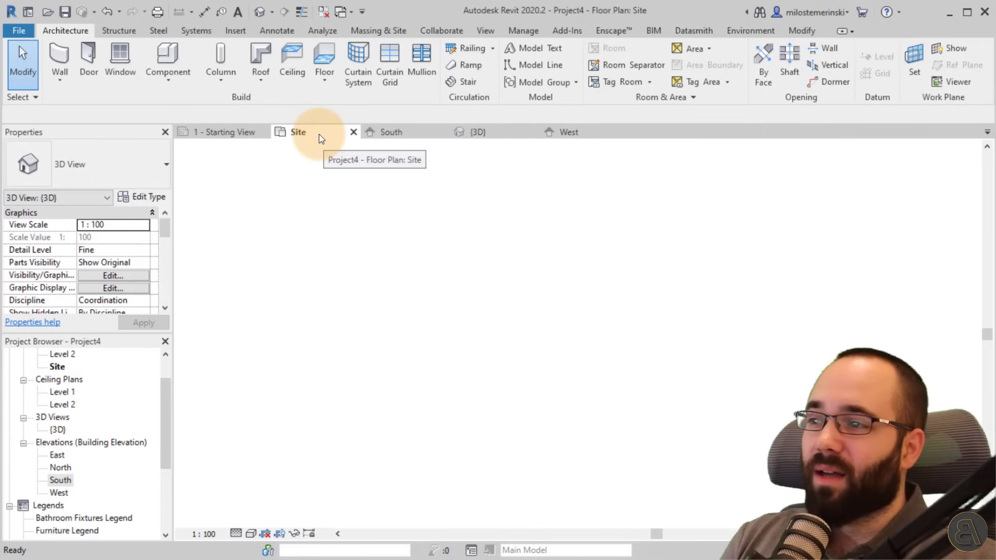
pyautogui.scroll(2, 389, 295)
pyautogui.moveTo(389, 295); pyautogui.dragTo(435, 355, button='middle')
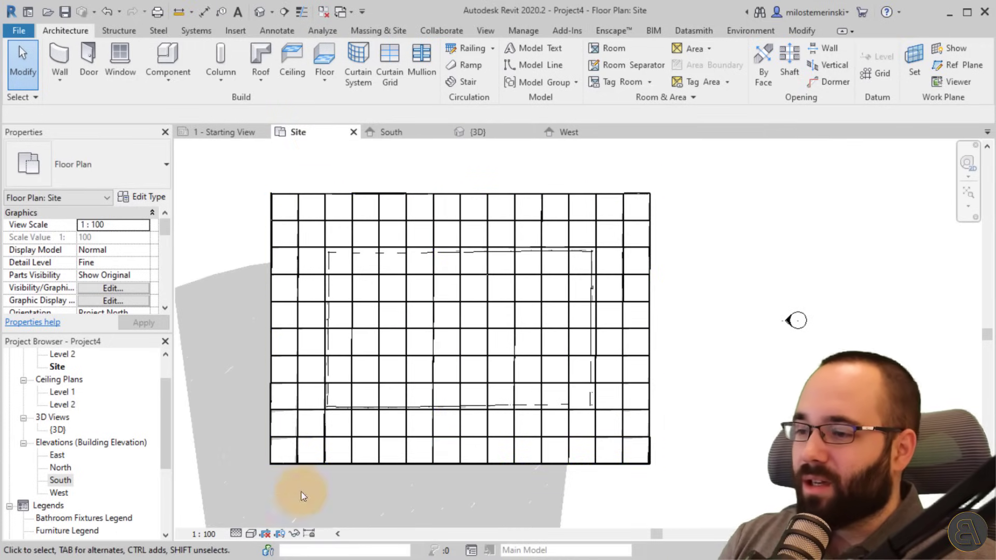
pyautogui.click(250, 534)
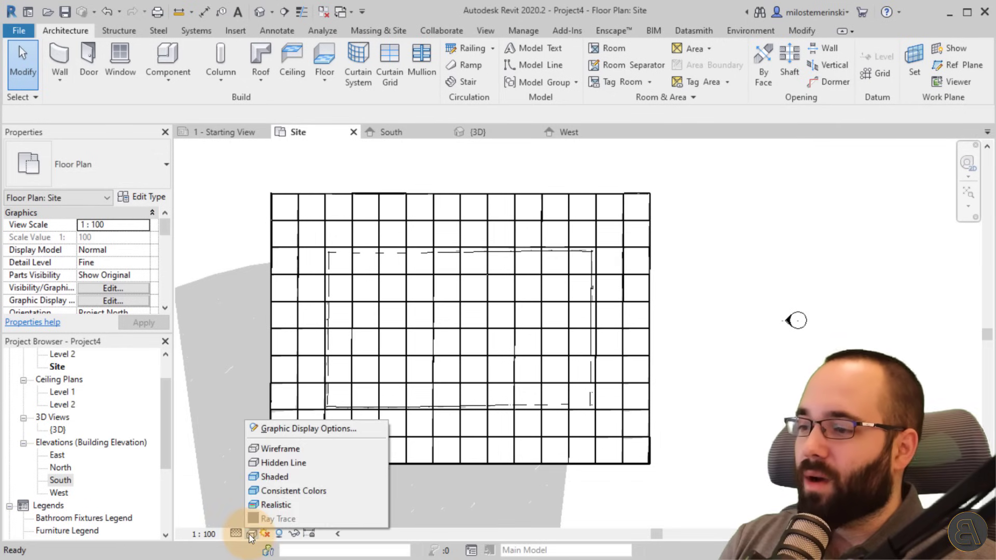
pyautogui.click(267, 448)
# Examine in plan how the roof mullion grid lines up with the upper-right corner of the sloping side walls
pyautogui.scroll(2, 651, 223)
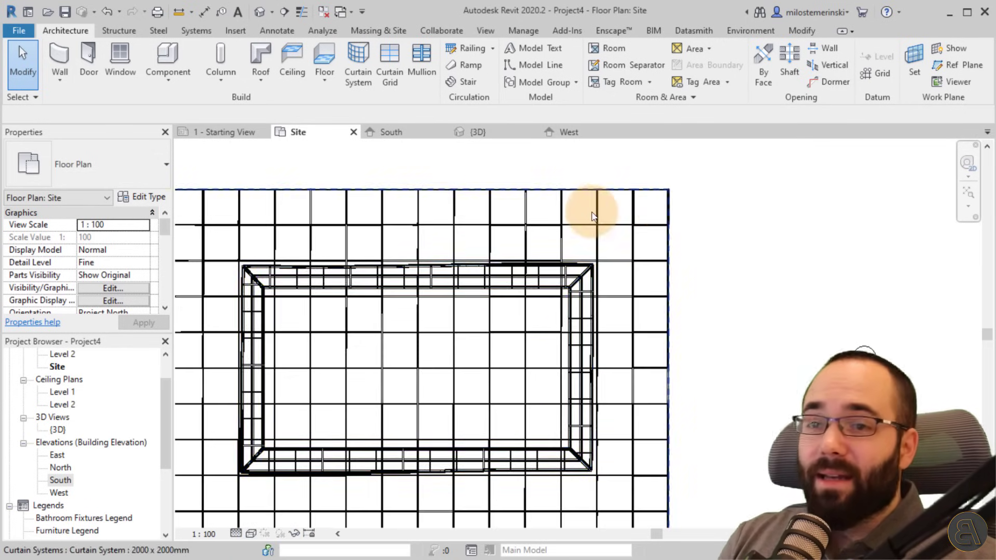
pyautogui.scroll(3, 628, 227)
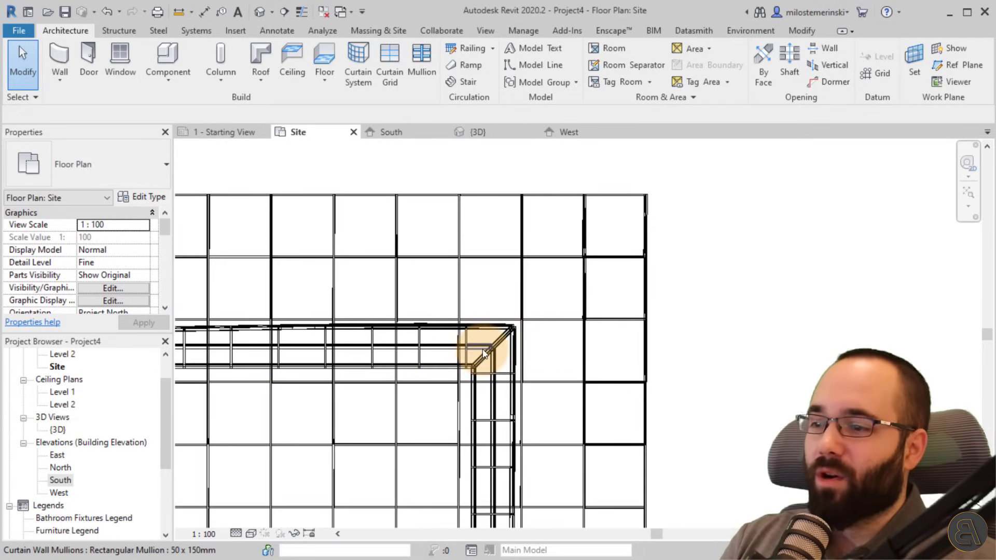
pyautogui.scroll(2, 494, 363)
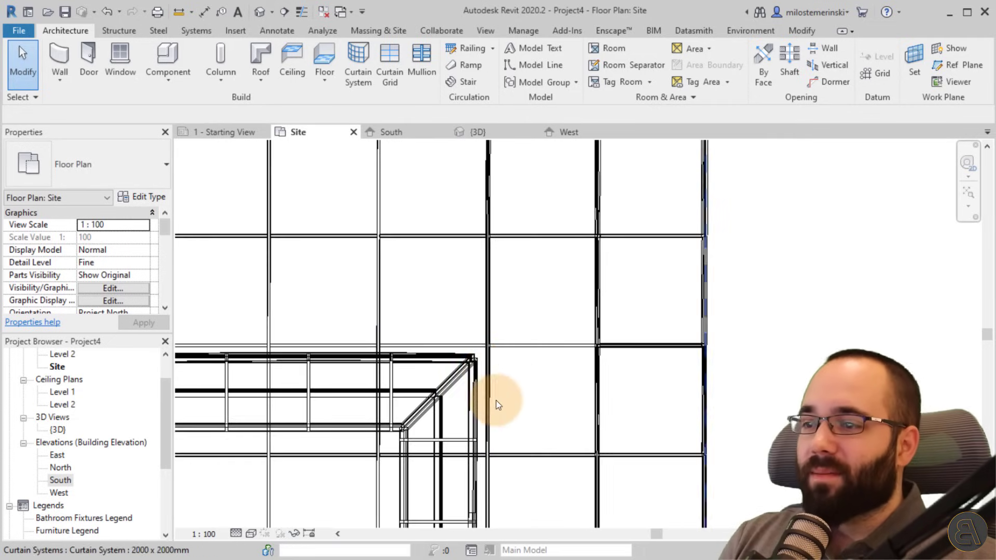
pyautogui.moveTo(494, 400); pyautogui.dragTo(553, 372, button='middle')
pyautogui.scroll(2, 479, 384)
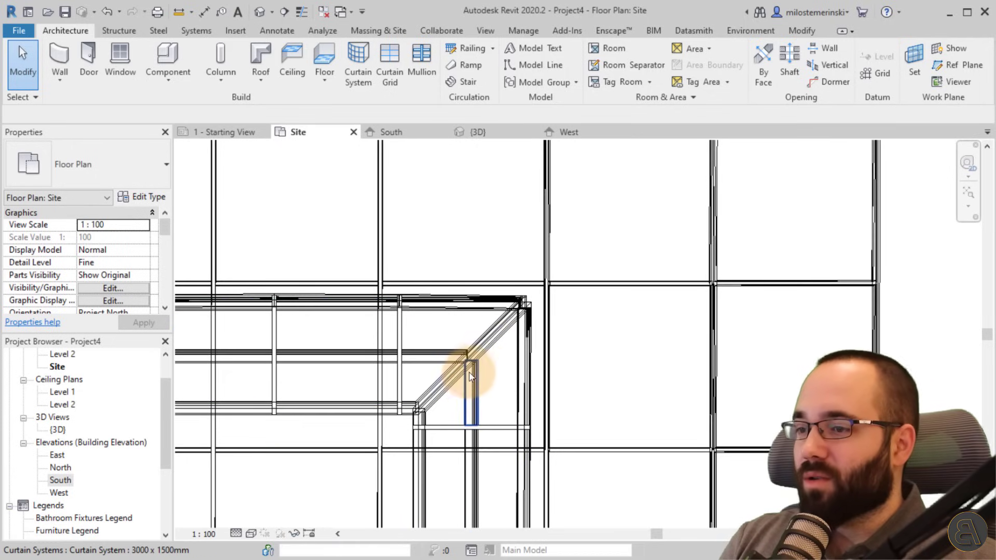
pyautogui.scroll(-2, 464, 375)
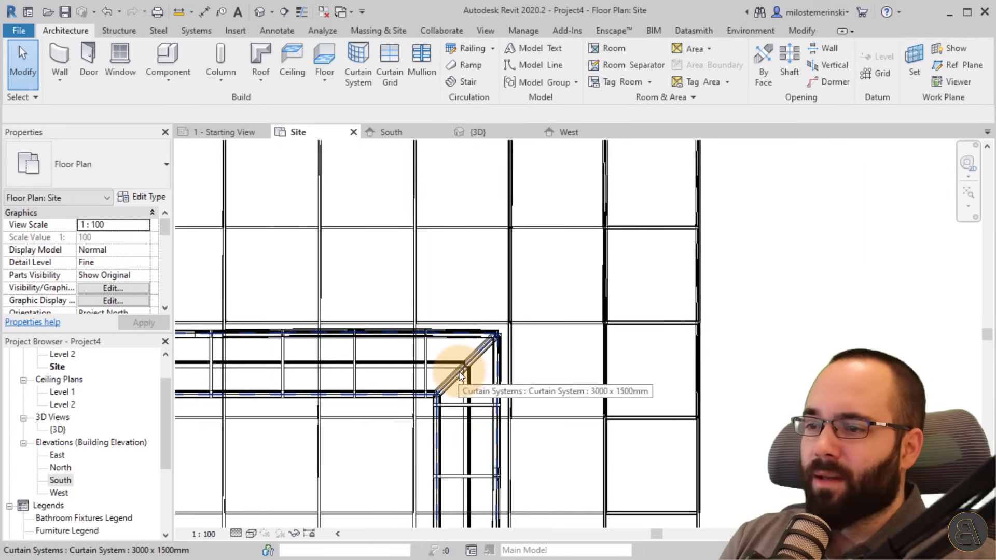
pyautogui.moveTo(460, 374); pyautogui.dragTo(438, 446, button='middle')
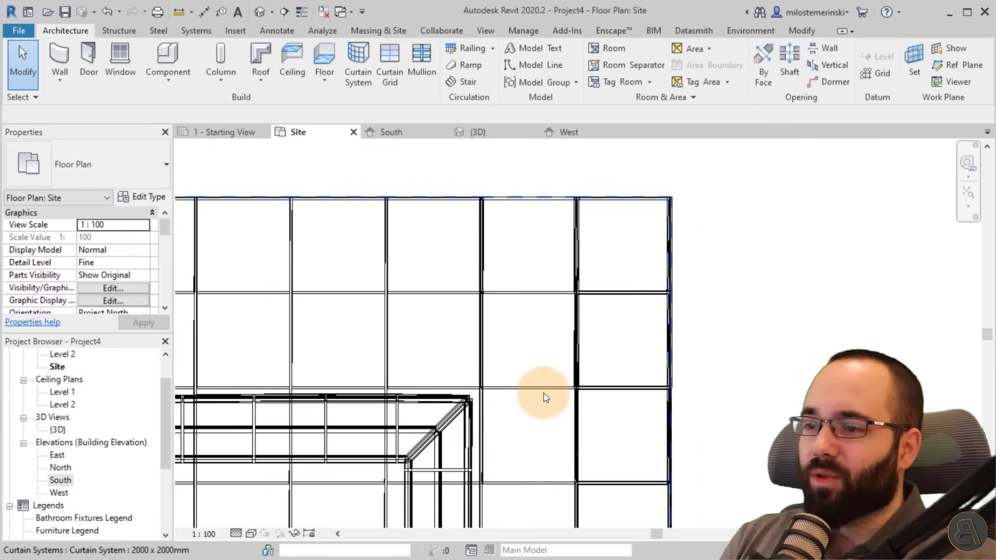
pyautogui.moveTo(445, 424); pyautogui.dragTo(442, 378, button='middle')
pyautogui.moveTo(529, 383); pyautogui.dragTo(544, 390, button='middle')
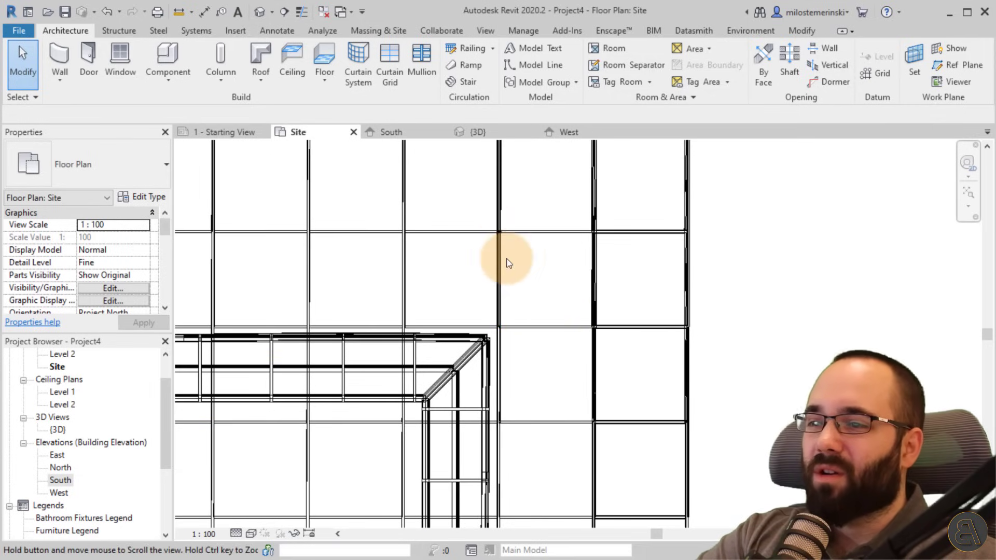
pyautogui.moveTo(507, 263); pyautogui.dragTo(437, 331, button='middle')
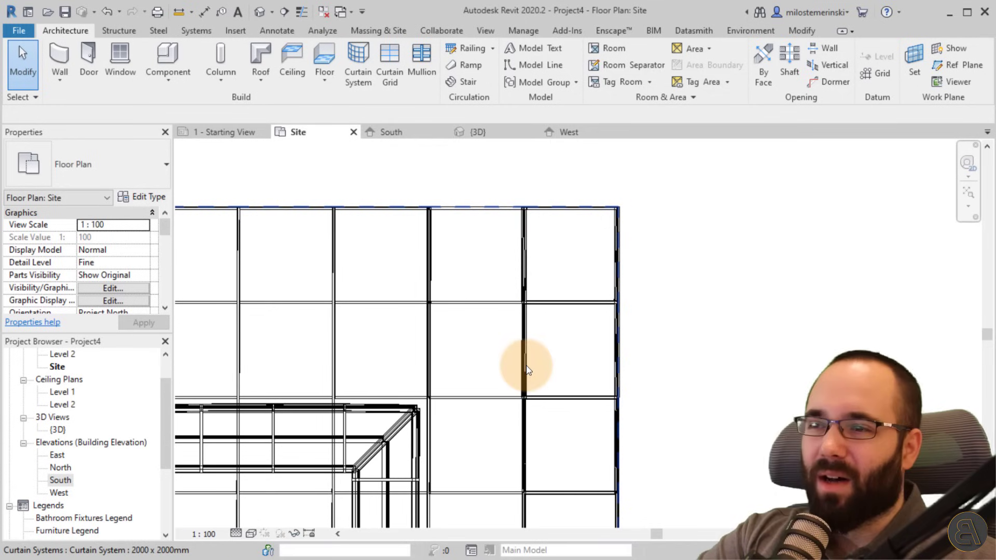
pyautogui.moveTo(525, 362); pyautogui.dragTo(537, 361, button='middle')
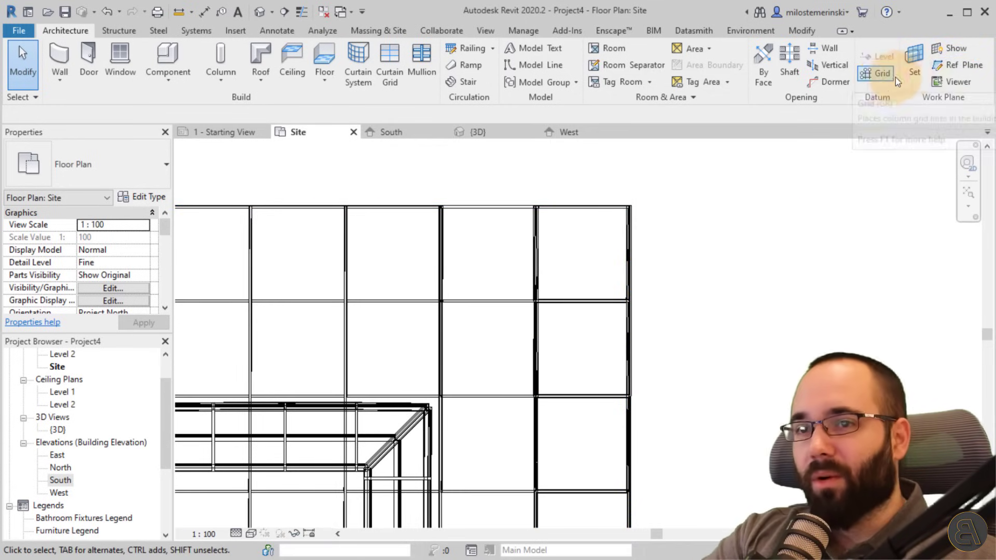
# Draw a vertical reference plane along the roof mullion just outside the wall corner, extending past the upper roof edge
pyautogui.click(956, 67)
pyautogui.scroll(5, 439, 402)
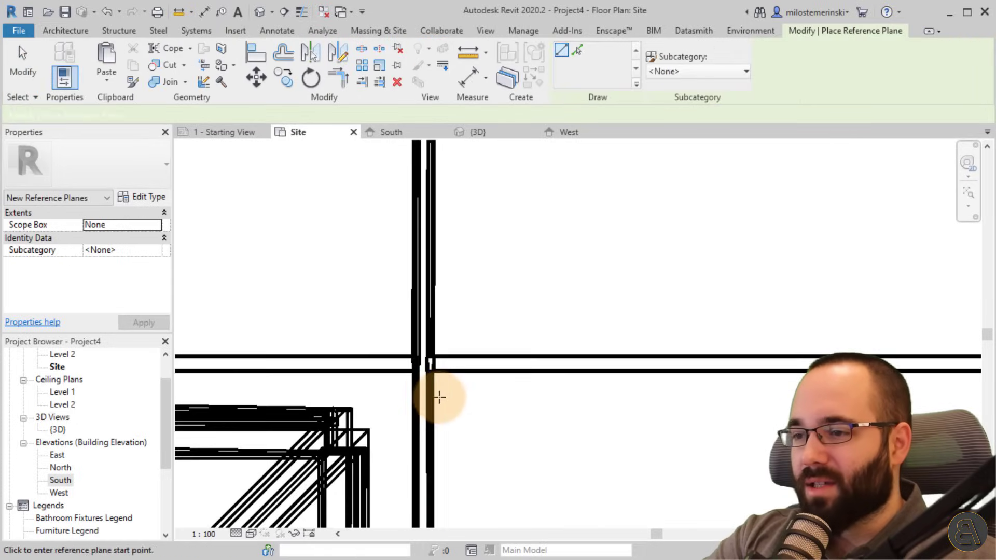
pyautogui.scroll(-5, 423, 399)
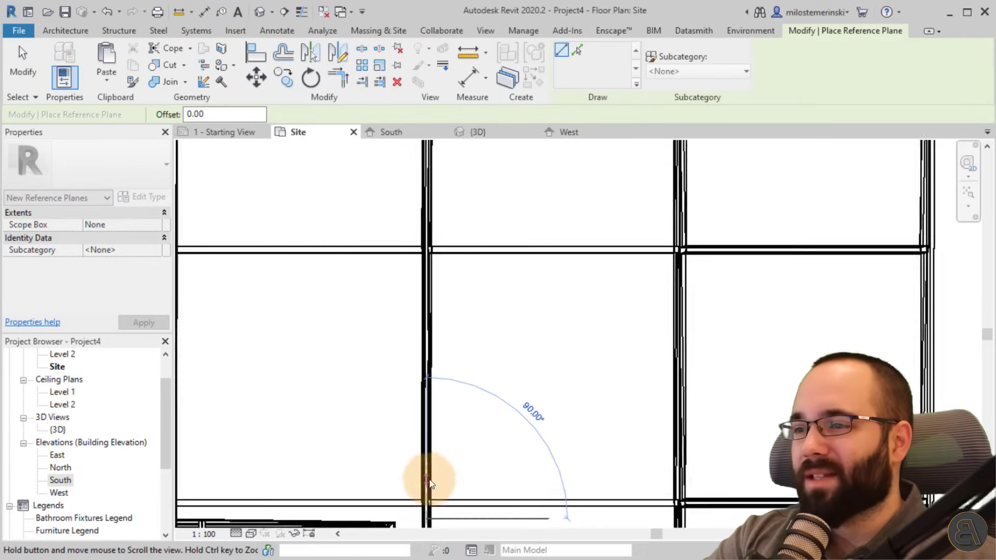
pyautogui.click(438, 216)
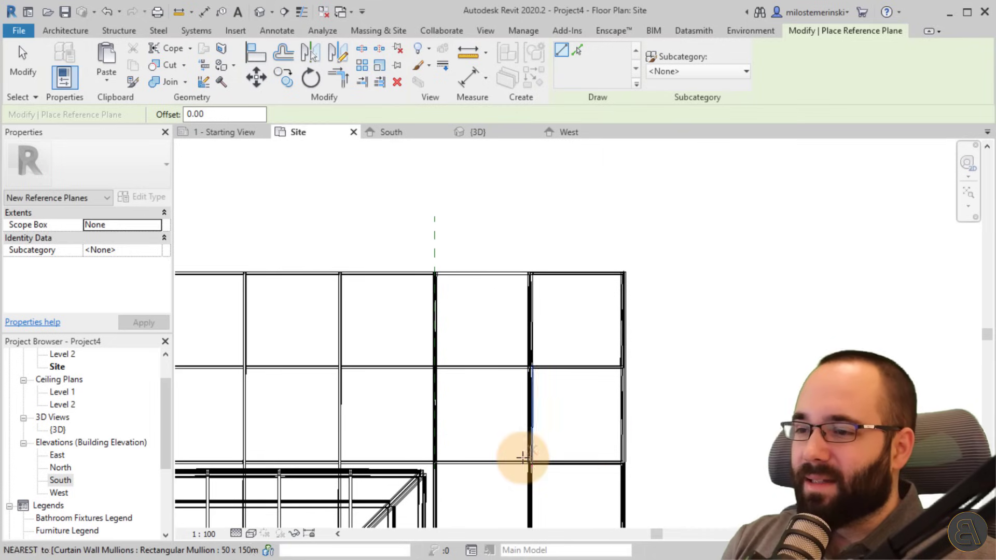
# Draw a horizontal reference plane along the roof mullion from the vertical plane past the right roof edge, and leave the command
pyautogui.scroll(5, 430, 469)
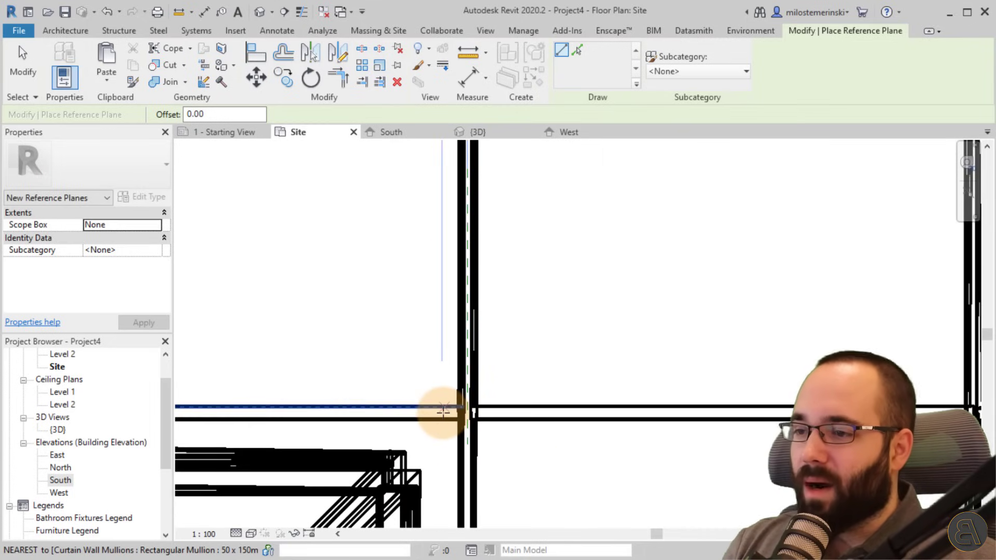
pyautogui.click(462, 413)
pyautogui.scroll(-3, 564, 417)
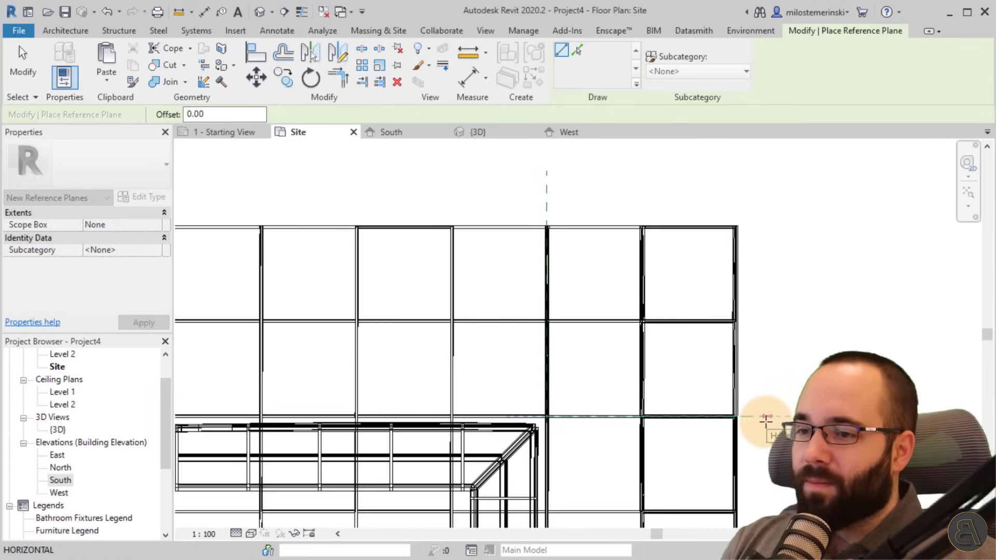
pyautogui.click(791, 416)
pyautogui.press('Escape')
pyautogui.press('Escape')
# Name the vertical reference plane A and the horizontal reference plane b
pyautogui.click(689, 418)
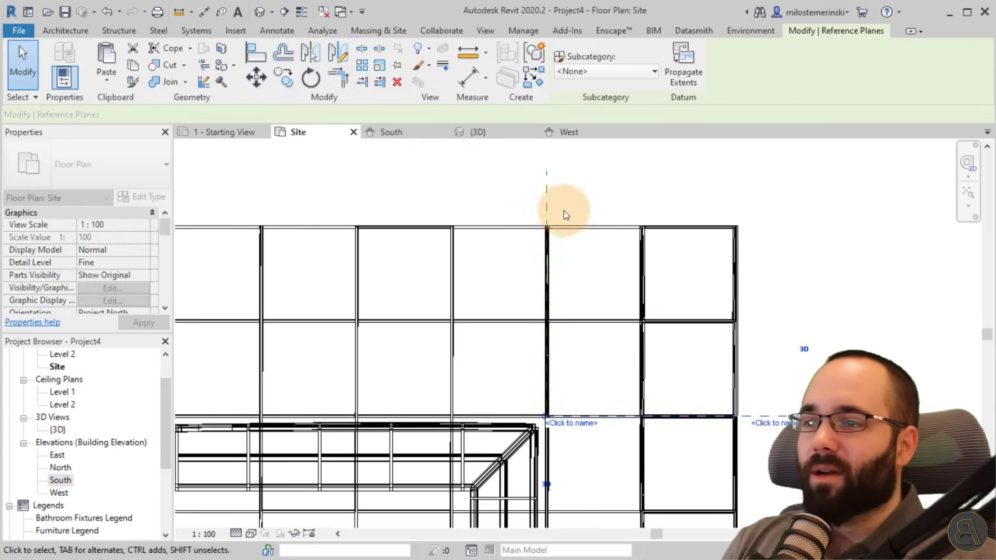
pyautogui.press('Escape')
pyautogui.click(548, 205)
pyautogui.click(553, 205)
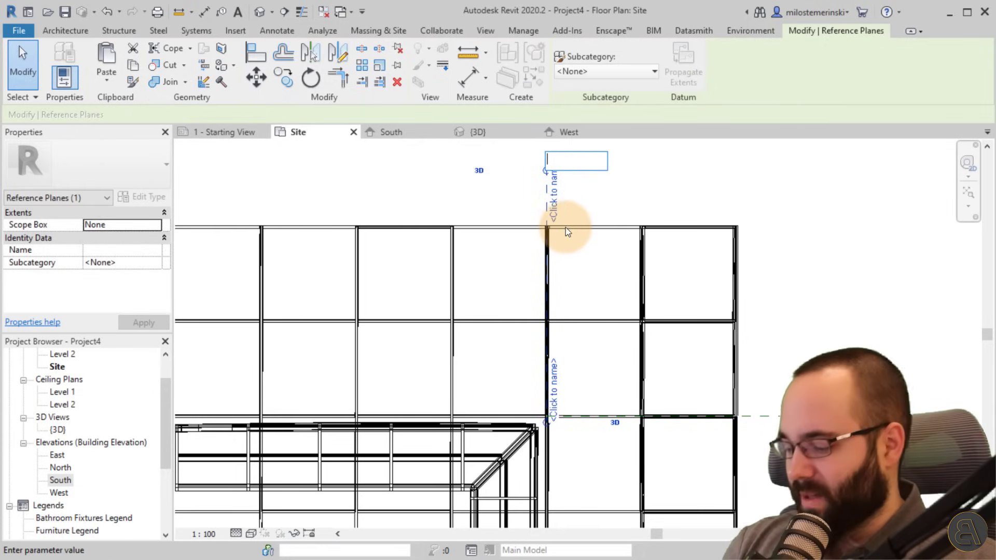
pyautogui.write('A')
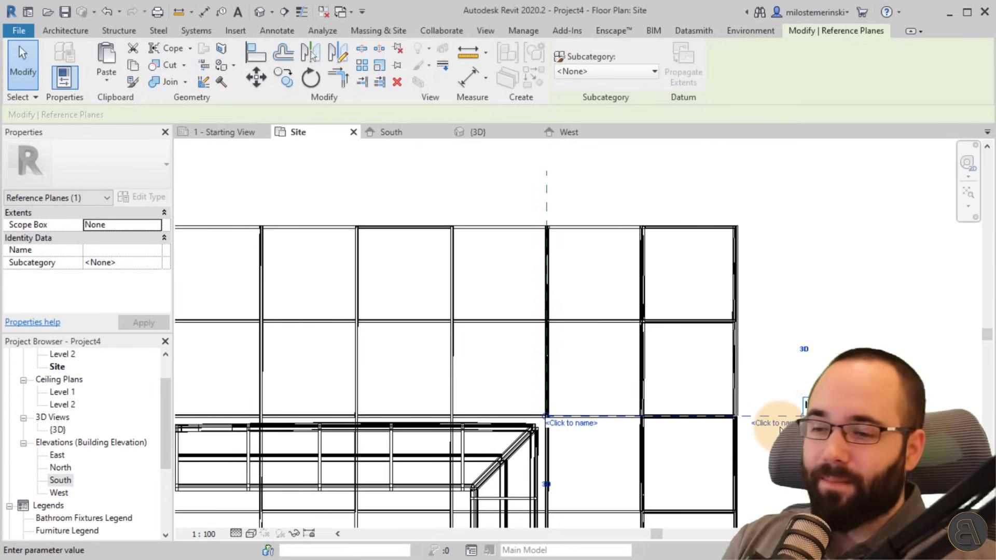
pyautogui.write('b')
pyautogui.press('Return')
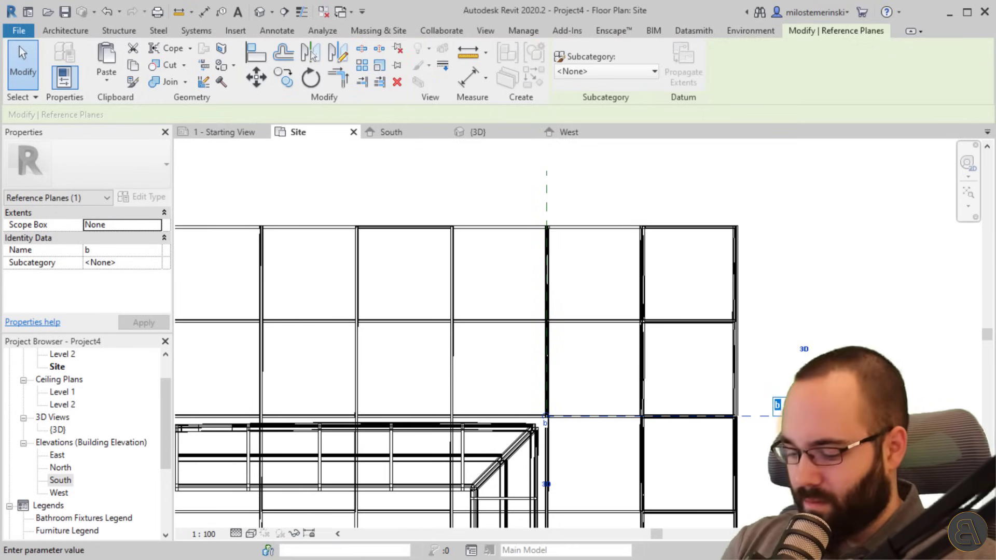
pyautogui.click(591, 356)
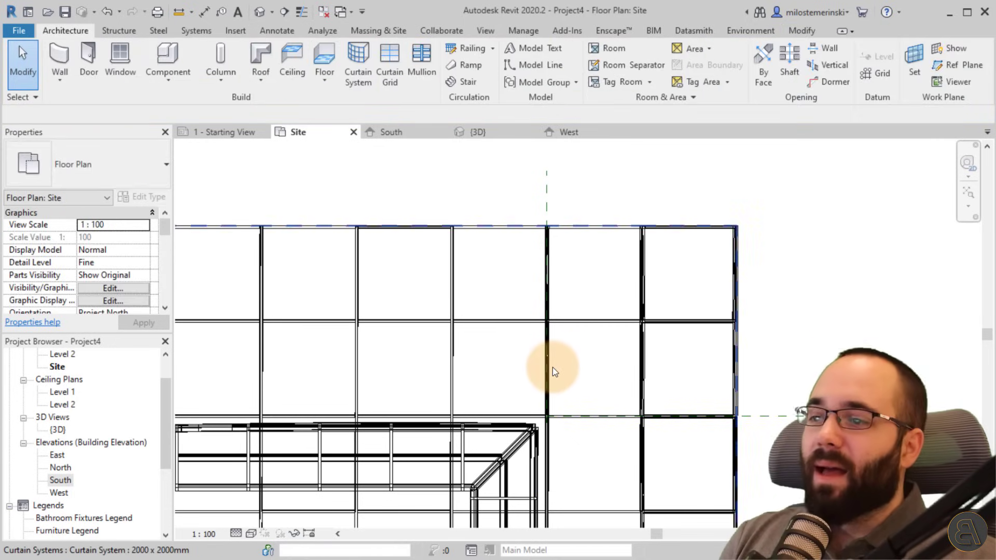
# Draw a section parallel to reference plane A, just inside it and crossing plane B in plan, and open the section view
pyautogui.click(289, 12)
pyautogui.click(538, 321)
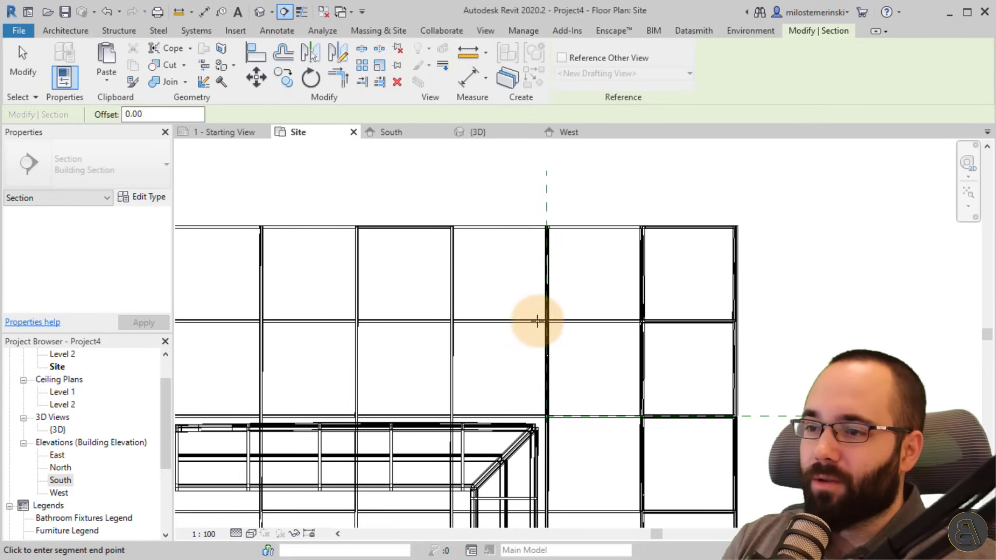
pyautogui.click(537, 460)
pyautogui.press('Escape')
pyautogui.press('Escape')
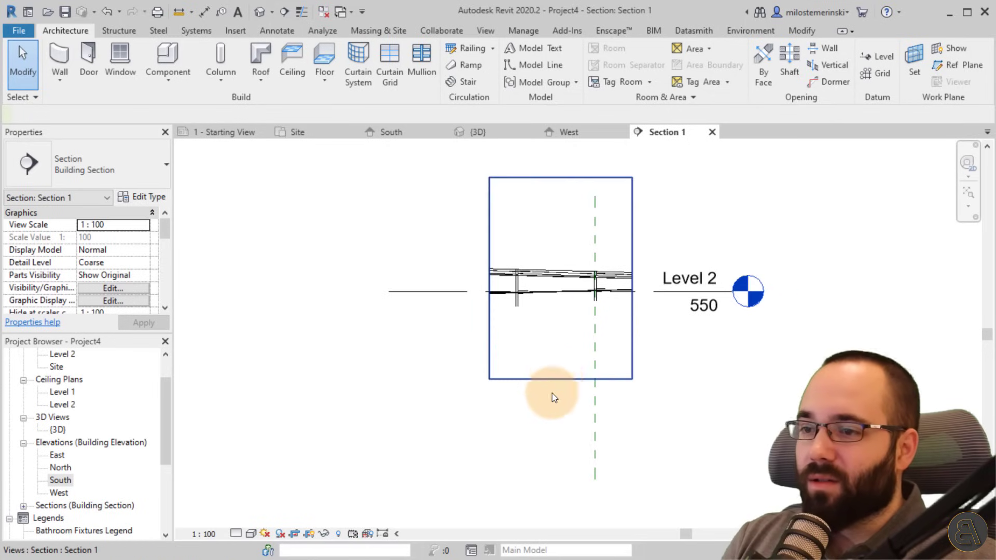
# Extend the section's crop region downward to include Level 1
pyautogui.click(632, 352)
pyautogui.scroll(-2, 553, 294)
pyautogui.moveTo(534, 262); pyautogui.dragTo(536, 397)
pyautogui.scroll(6, 550, 252)
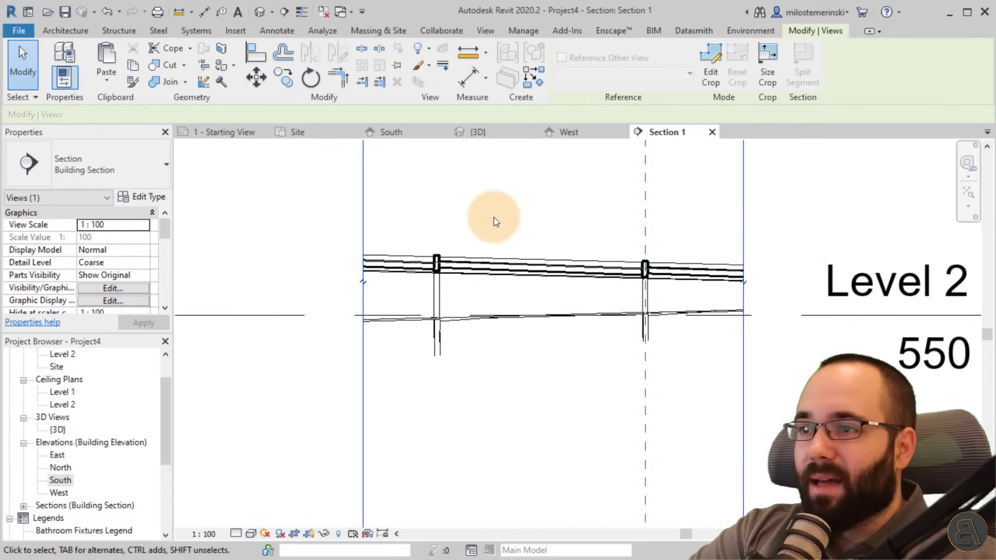
# In the Site plan, move the section line sideways onto the roof mullion along reference plane A
pyautogui.click(582, 135)
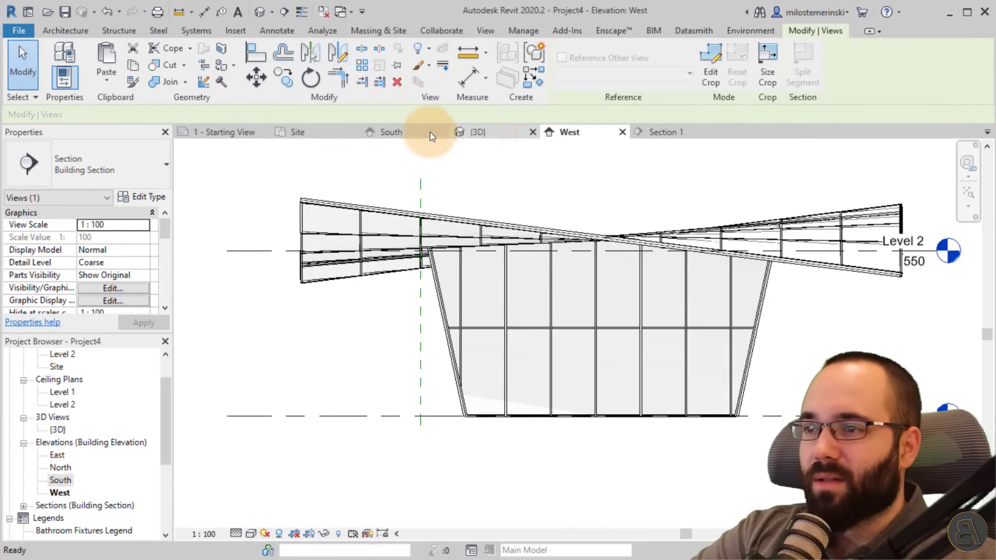
pyautogui.hotkey('ctrl', 'Tab')
pyautogui.scroll(5, 616, 350)
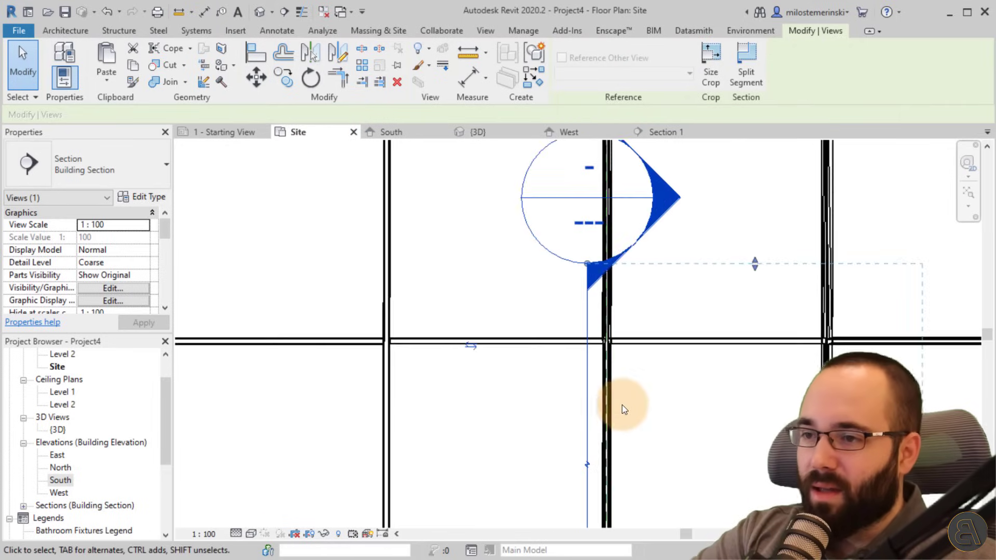
pyautogui.moveTo(557, 388); pyautogui.dragTo(590, 390)
pyautogui.scroll(-5, 644, 388)
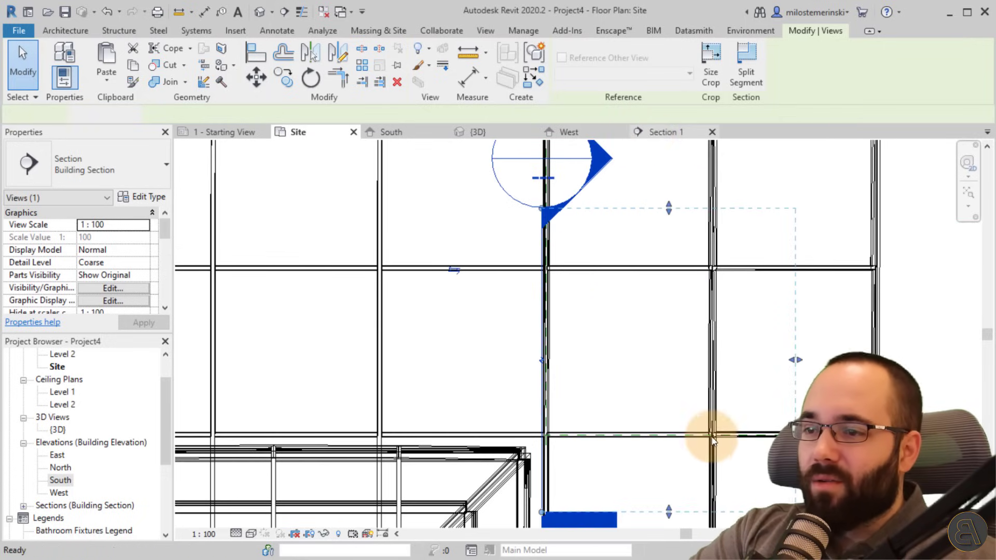
# In the Section 1 view, start a structural column with Reference Plane : A as its work plane
pyautogui.hotkey('ctrl', 'Tab')
pyautogui.scroll(-4, 585, 324)
pyautogui.moveTo(607, 383); pyautogui.dragTo(548, 388, button='middle')
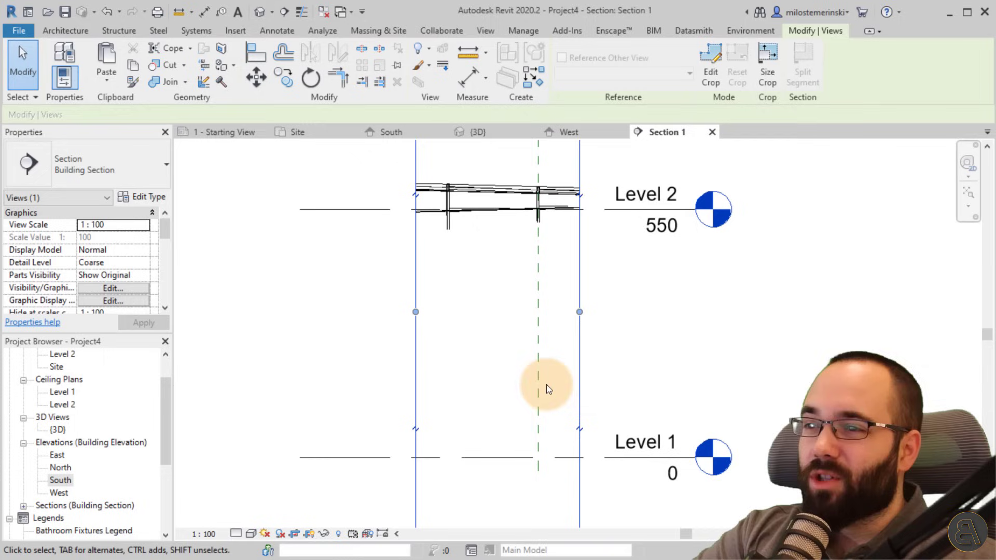
pyautogui.click(80, 31)
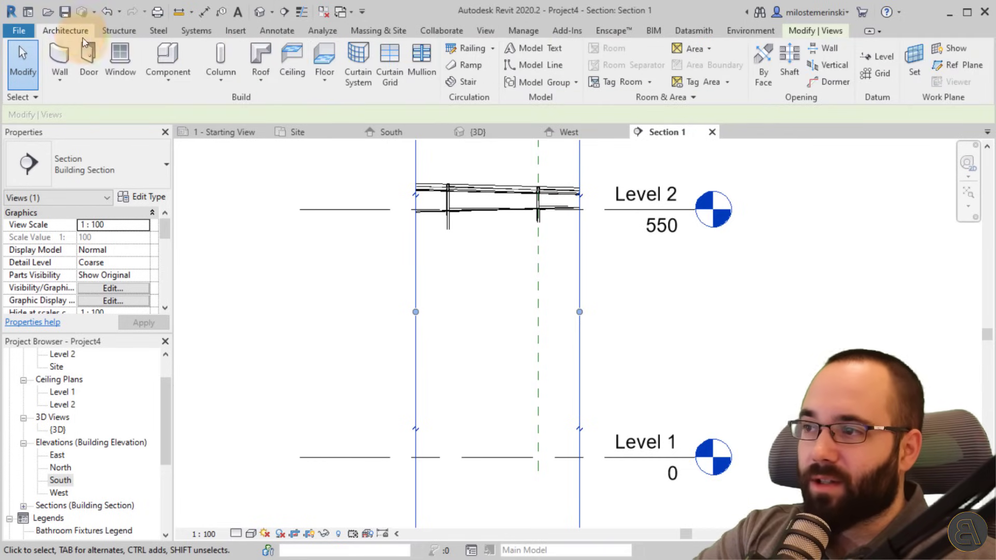
pyautogui.click(207, 57)
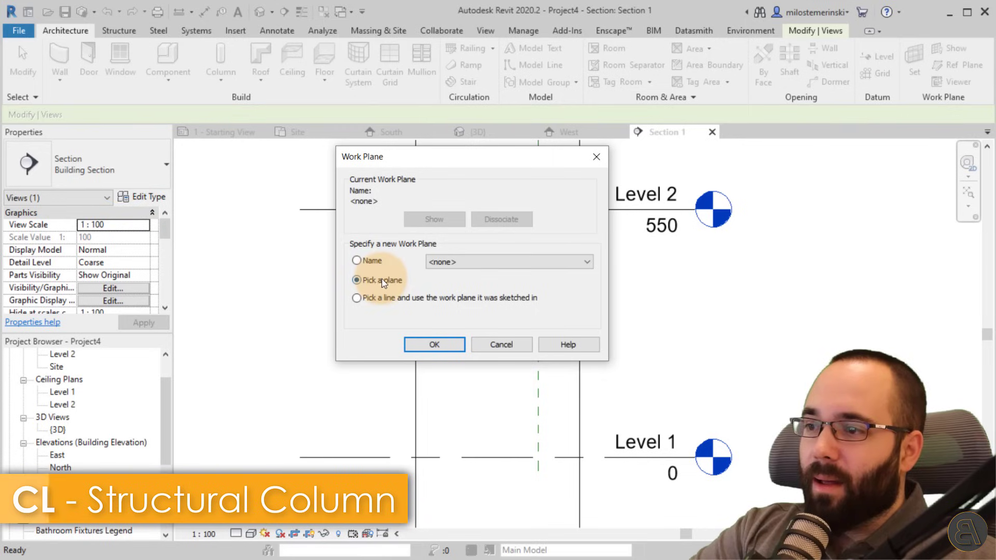
pyautogui.click(369, 259)
pyautogui.click(473, 262)
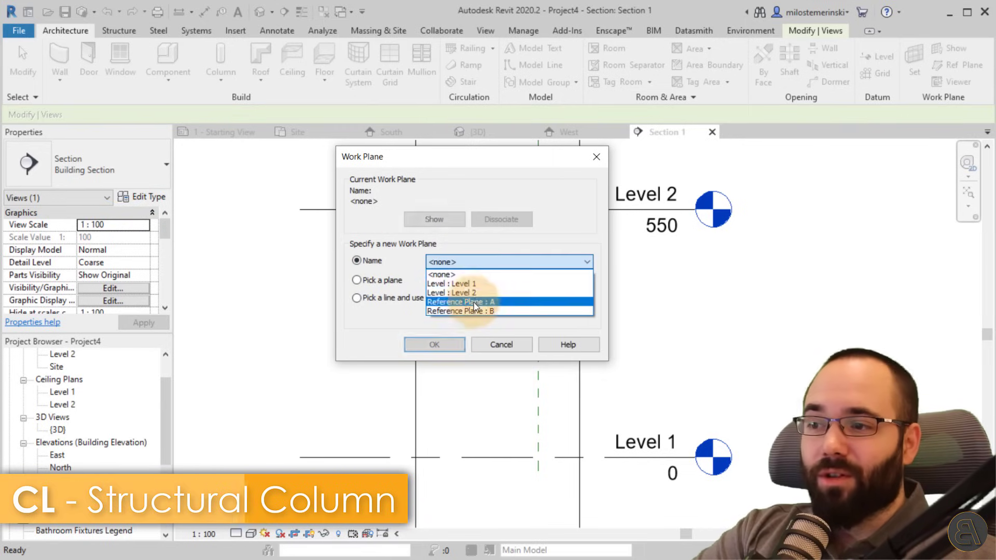
pyautogui.click(461, 303)
pyautogui.click(436, 344)
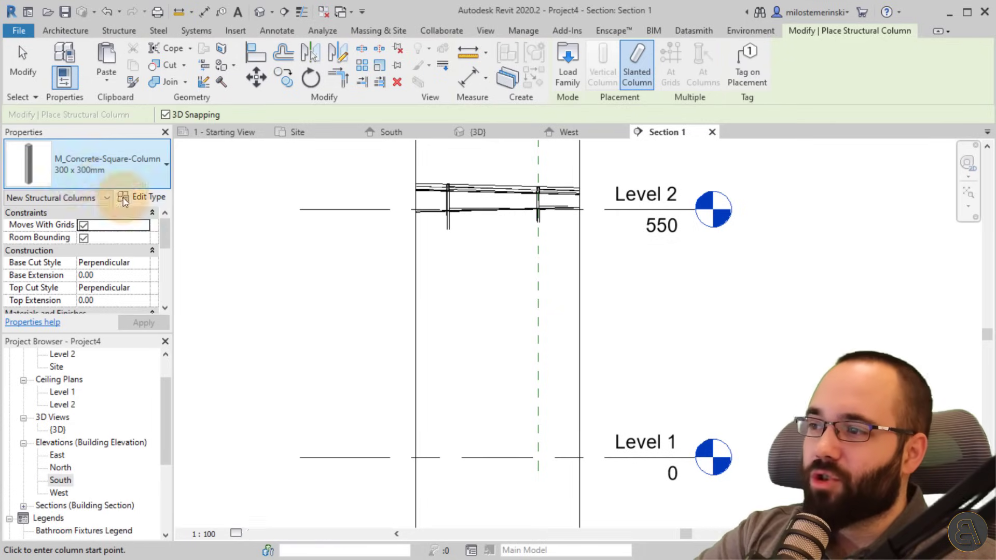
# Place a slanted M_Concrete-Round-Column 300mm from the intersection of Level 1 and the reference plane up to the neighbouring roof mullion
pyautogui.click(119, 176)
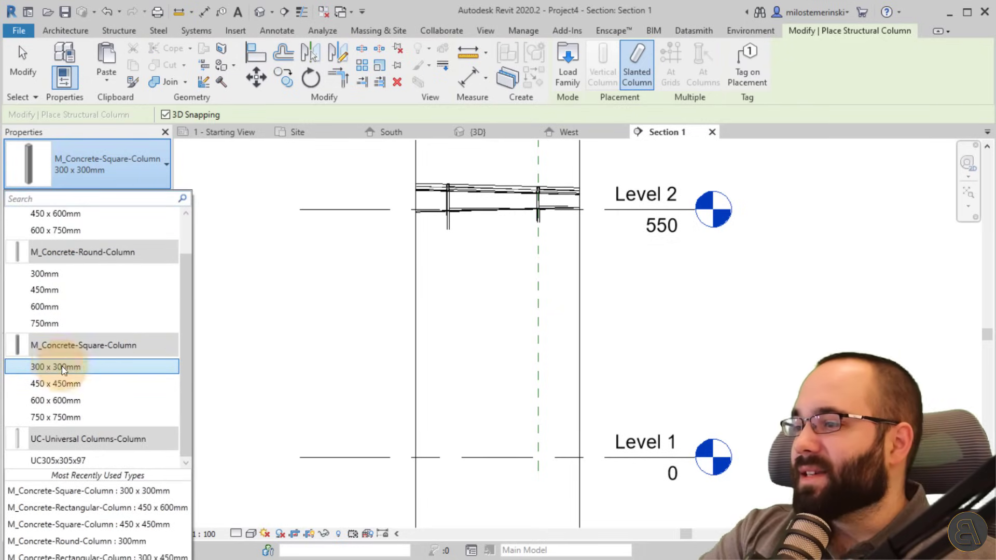
pyautogui.click(53, 273)
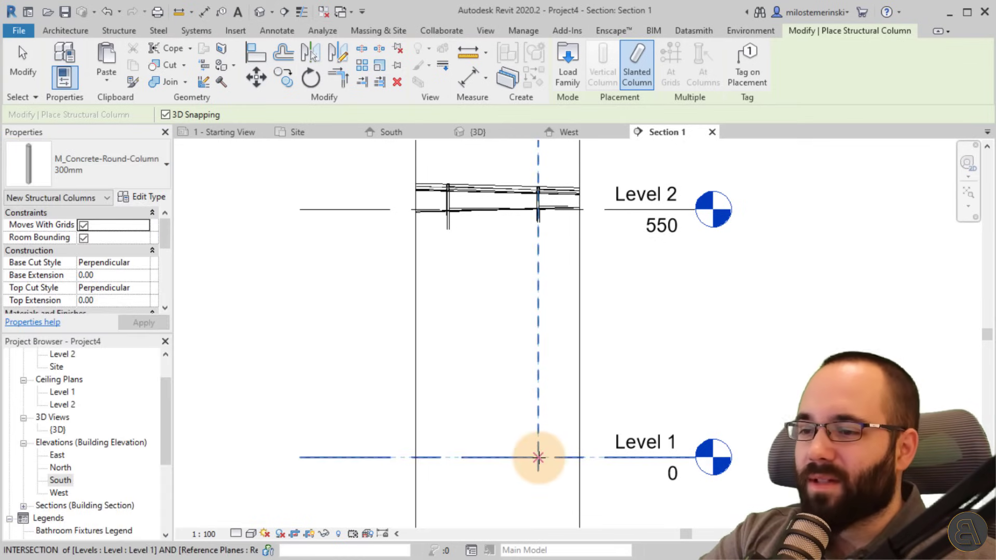
pyautogui.click(538, 457)
pyautogui.scroll(5, 461, 213)
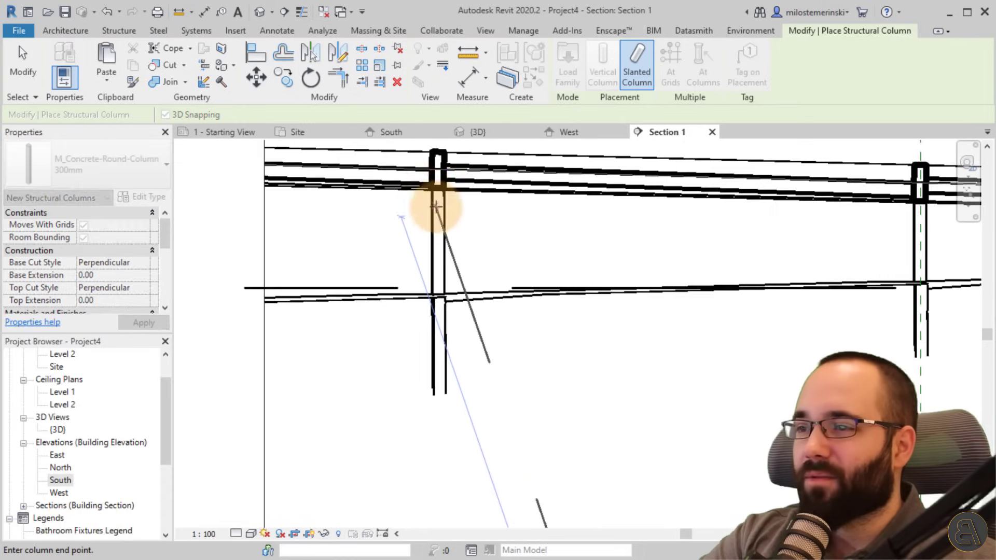
pyautogui.click(437, 189)
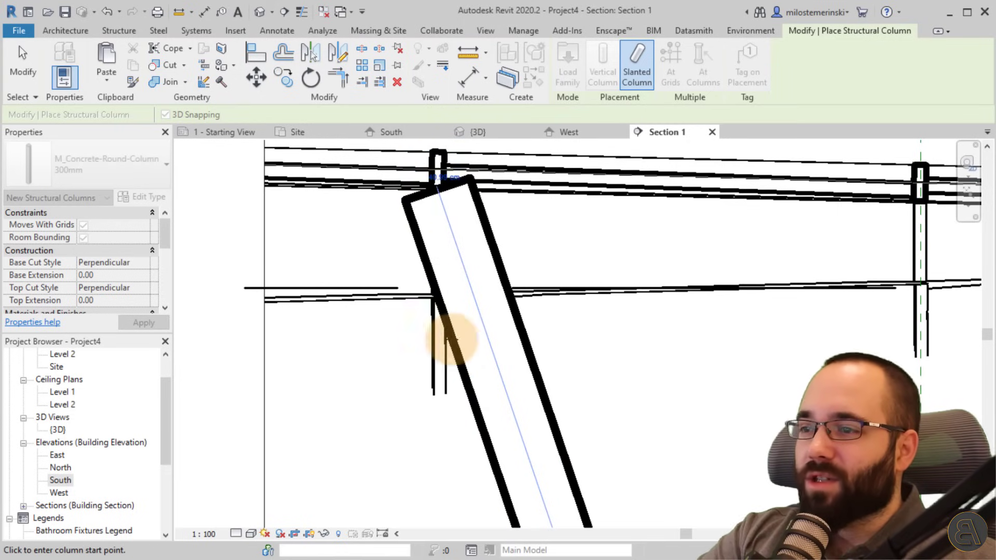
pyautogui.scroll(-5, 435, 171)
pyautogui.press('Escape')
pyautogui.press('Escape')
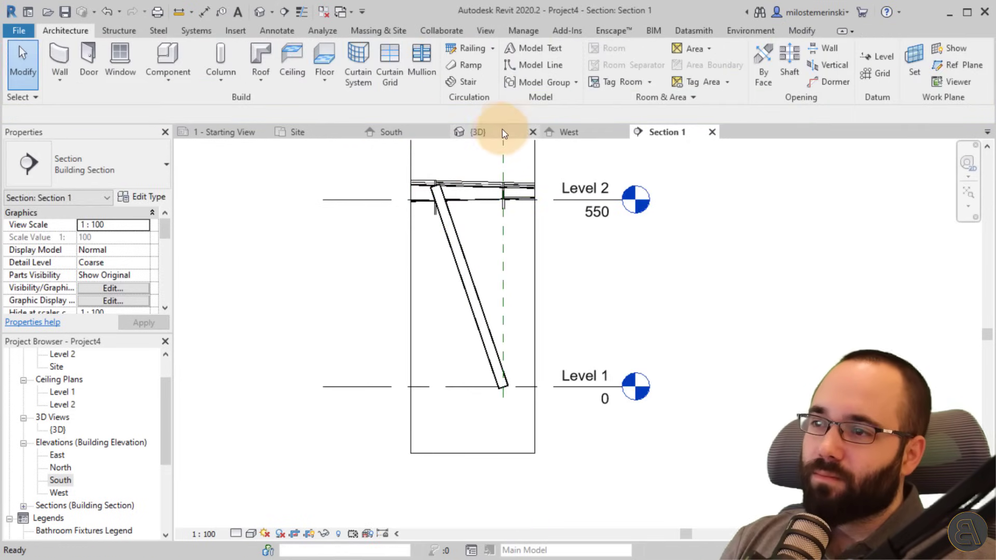
# In the Site plan, rotate the section 90 degrees so it runs horizontally and faces the upper roof edge
pyautogui.click(504, 131)
pyautogui.scroll(-3, 534, 218)
pyautogui.keyDown('shift'); pyautogui.moveTo(574, 391); pyautogui.dragTo(649, 337, button='middle'); pyautogui.keyUp('shift')
pyautogui.scroll(5, 624, 346)
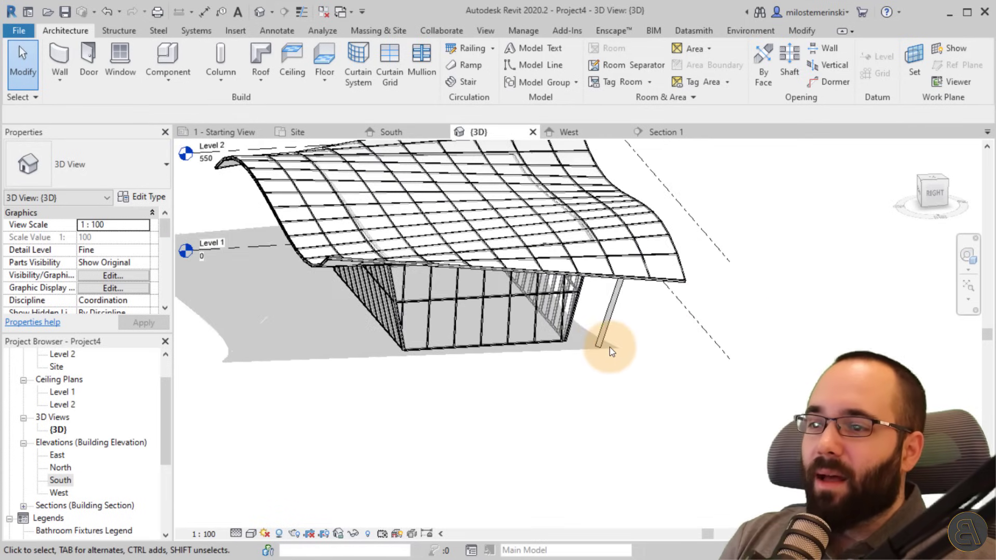
pyautogui.click(297, 132)
pyautogui.scroll(1, 566, 376)
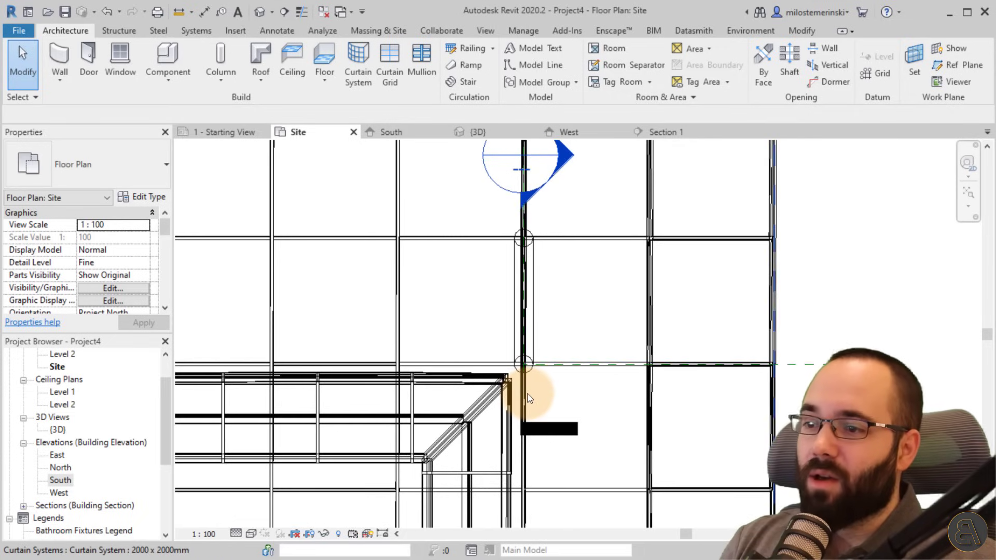
pyautogui.click(524, 399)
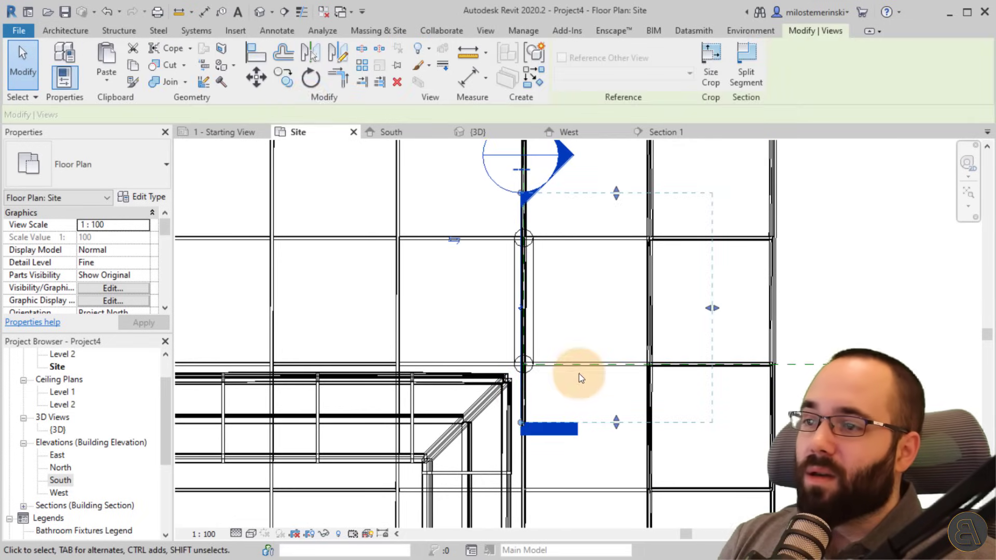
pyautogui.click(310, 78)
pyautogui.click(893, 356)
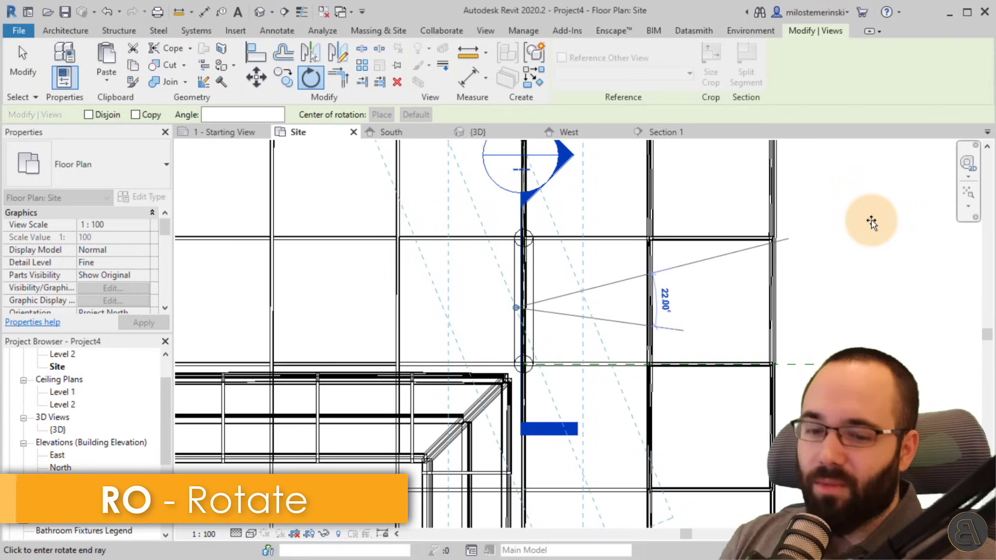
pyautogui.press('Return')
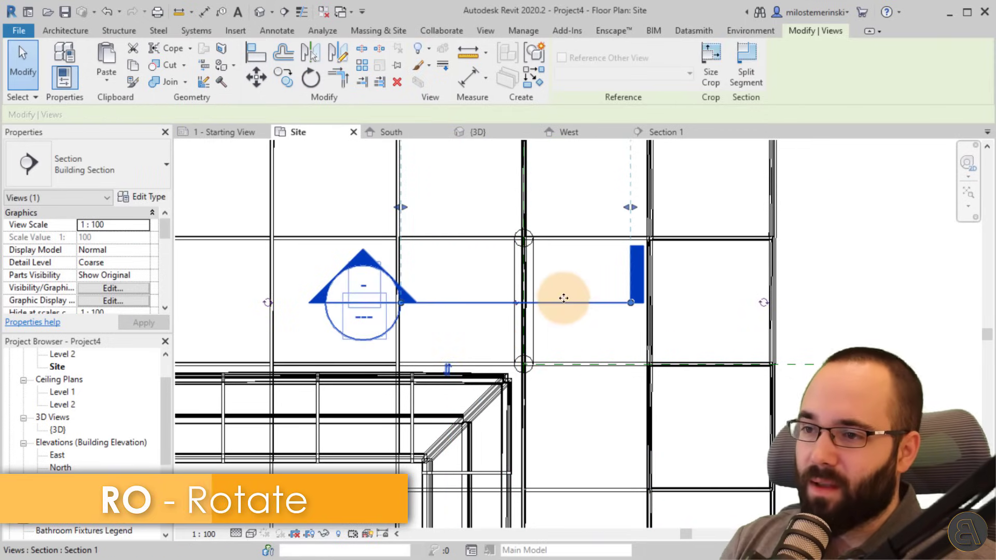
# Move the rotated section onto reference plane B, extending outward from the wall corner, and open its view
pyautogui.moveTo(564, 301); pyautogui.dragTo(661, 369)
pyautogui.click(423, 288)
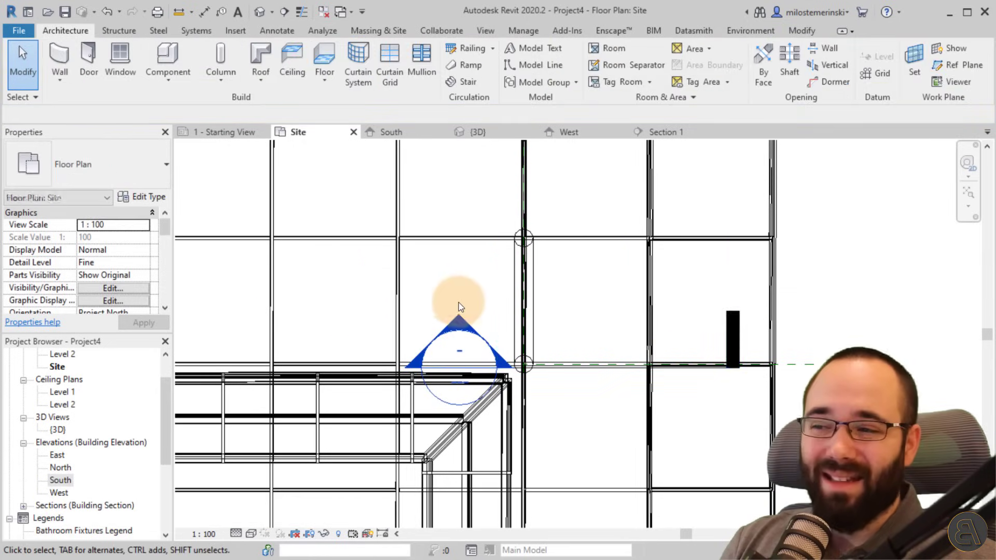
pyautogui.doubleClick(461, 319)
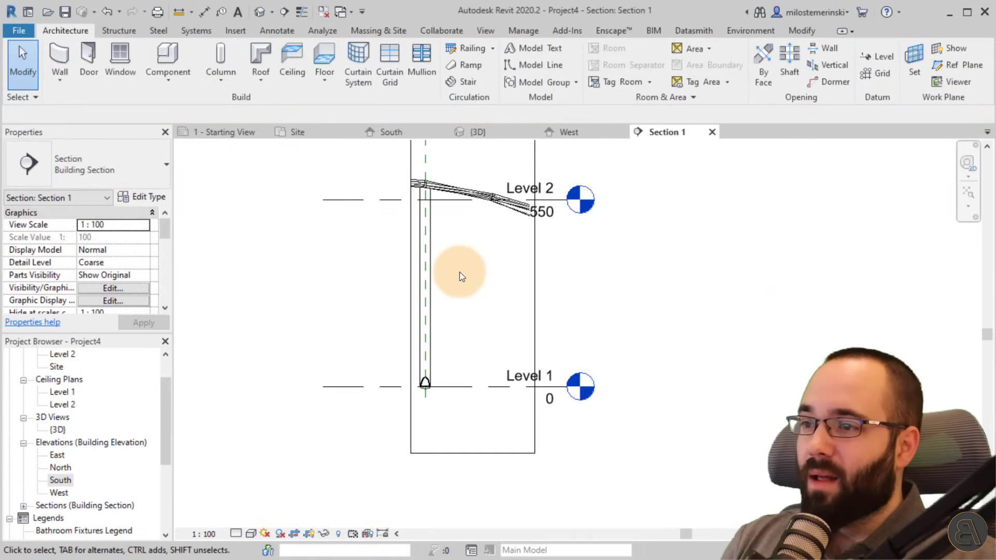
pyautogui.scroll(1, 413, 332)
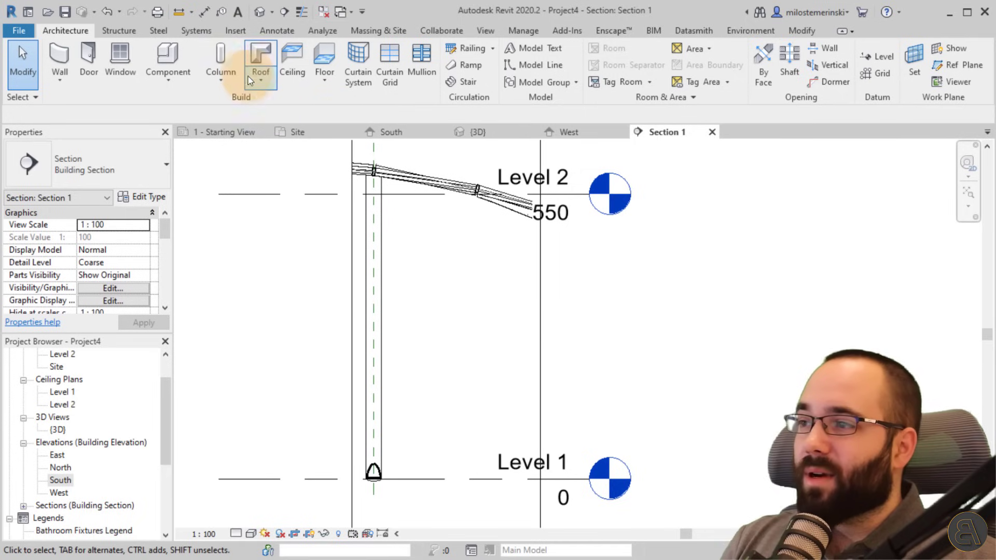
# Set the work plane of the section view to Reference Plane : B
pyautogui.click(221, 55)
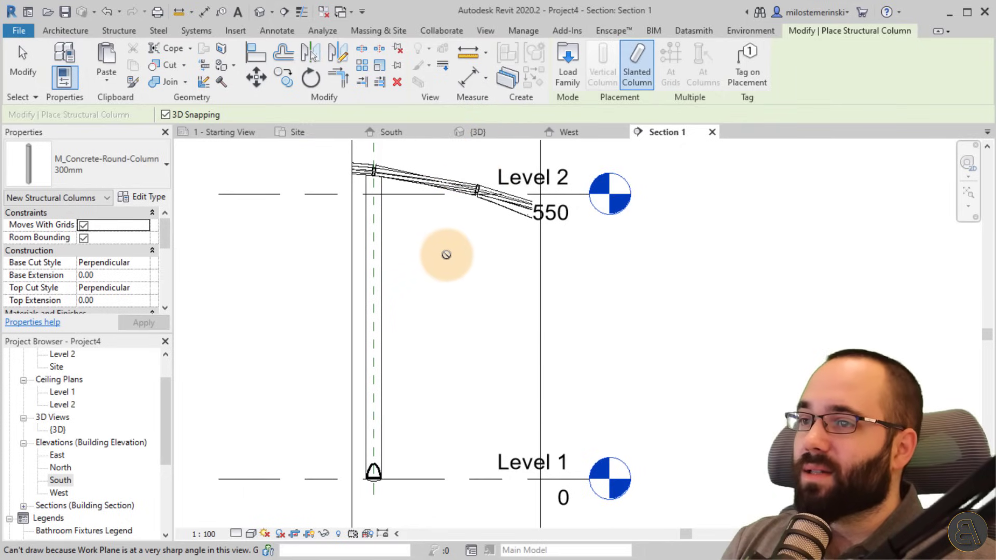
pyautogui.press('Escape')
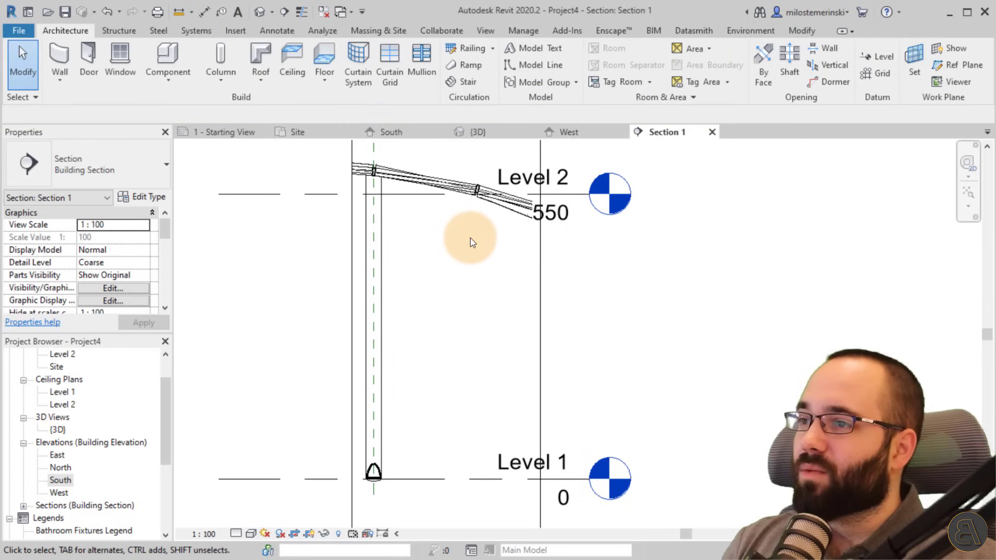
pyautogui.click(916, 75)
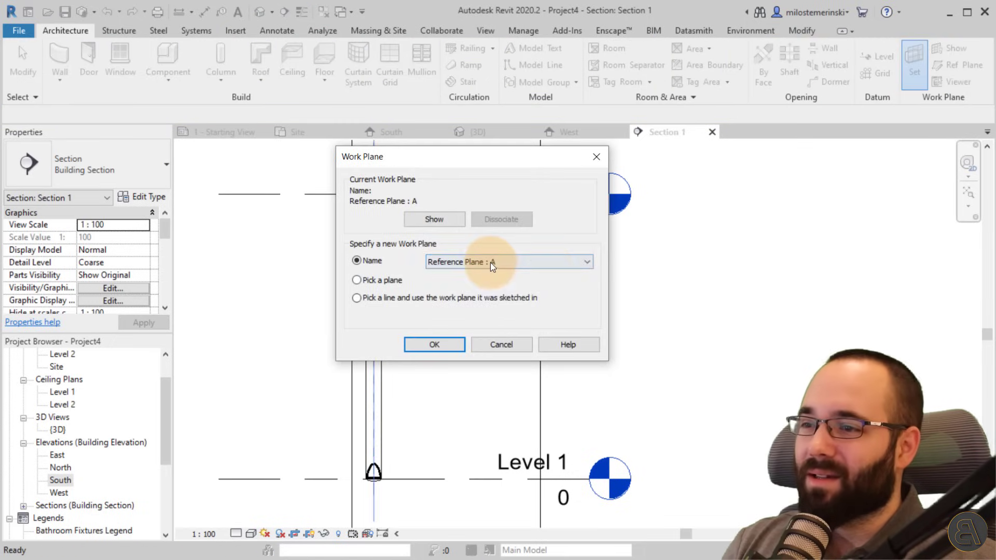
pyautogui.click(490, 263)
pyautogui.click(490, 304)
pyautogui.click(429, 345)
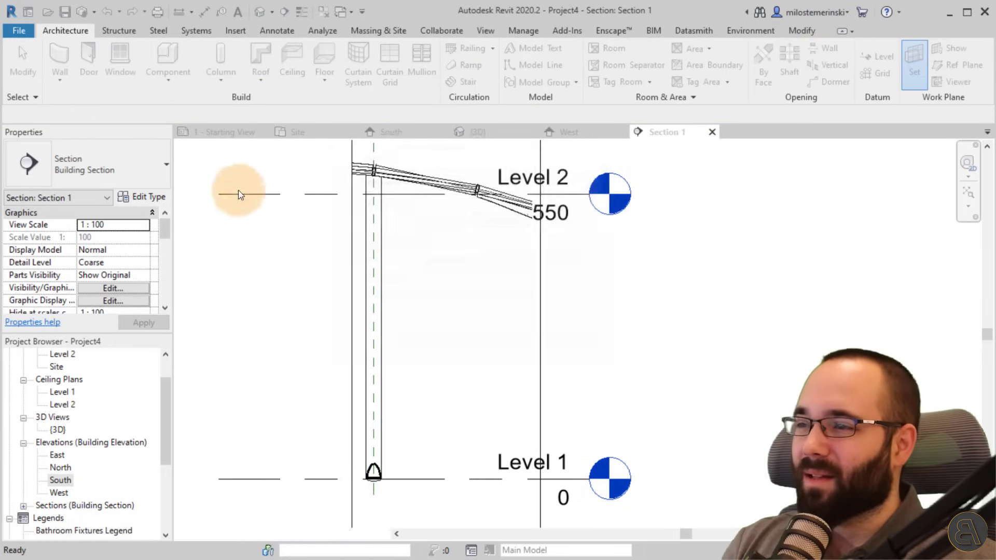
# Place a second slanted 300mm round concrete column from the first column's base up to the next roof mullion outward
pyautogui.click(374, 474)
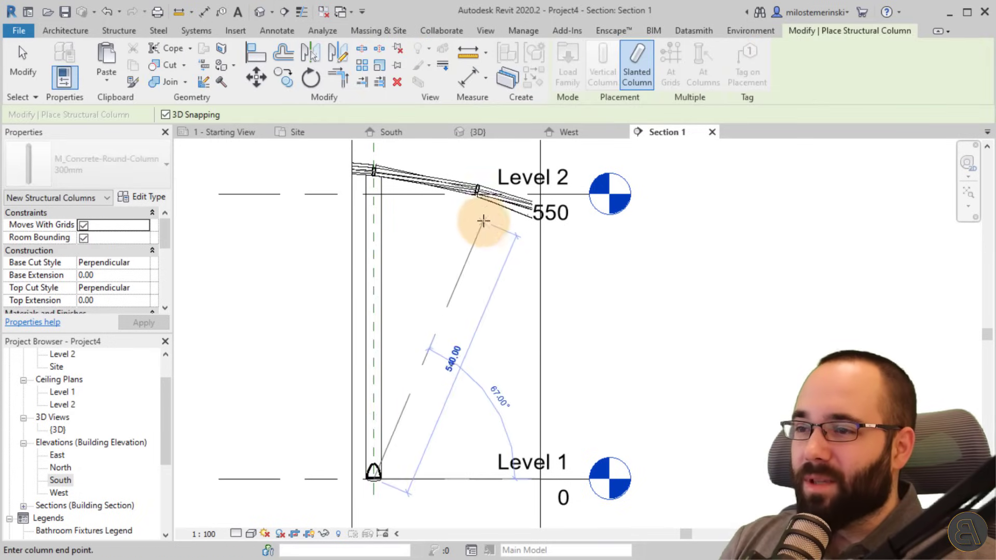
pyautogui.scroll(4, 481, 197)
pyautogui.scroll(2, 474, 179)
pyautogui.scroll(2, 474, 176)
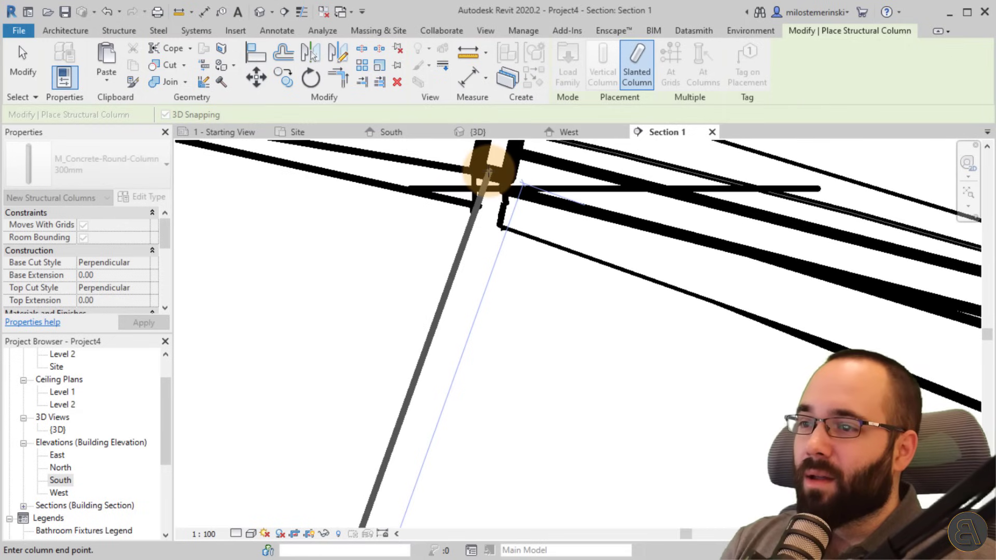
pyautogui.click(490, 171)
pyautogui.scroll(-4, 543, 351)
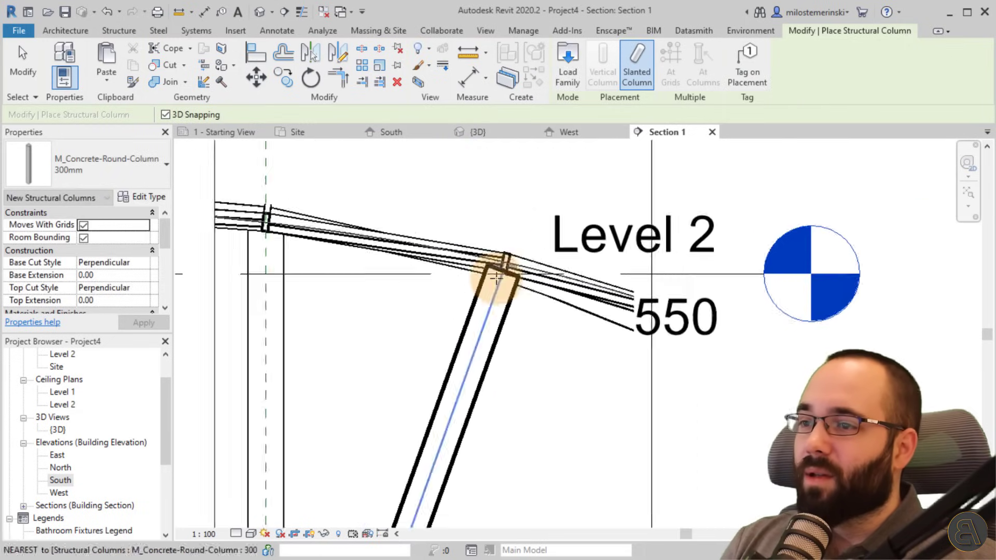
pyautogui.press('Escape')
pyautogui.press('Escape')
# Examine from several angles in the 3D view how the two slanted columns support the roof corner
pyautogui.click(491, 136)
pyautogui.keyDown('shift'); pyautogui.moveTo(618, 382); pyautogui.dragTo(711, 258, button='middle'); pyautogui.keyUp('shift')
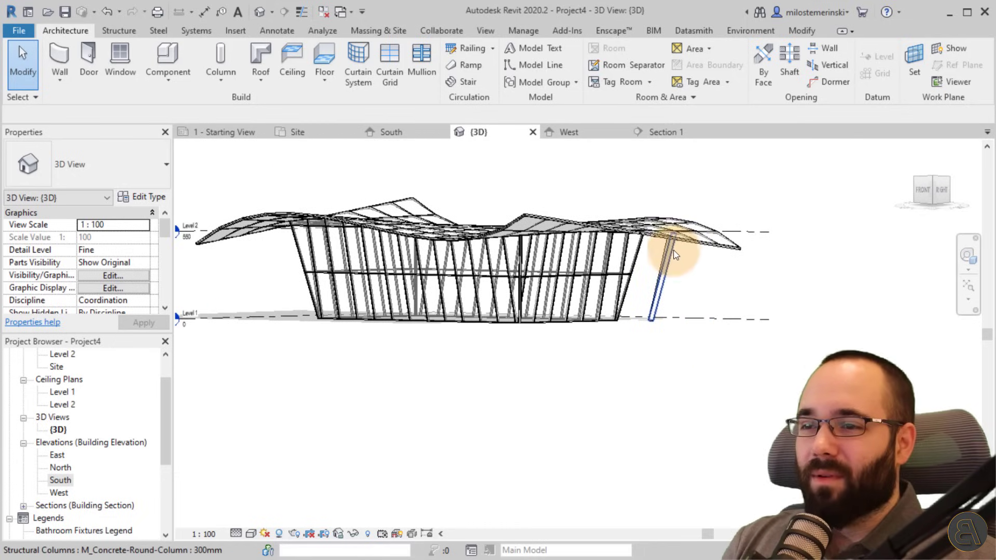
pyautogui.keyDown('shift'); pyautogui.moveTo(680, 380); pyautogui.dragTo(555, 242, button='middle'); pyautogui.keyUp('shift')
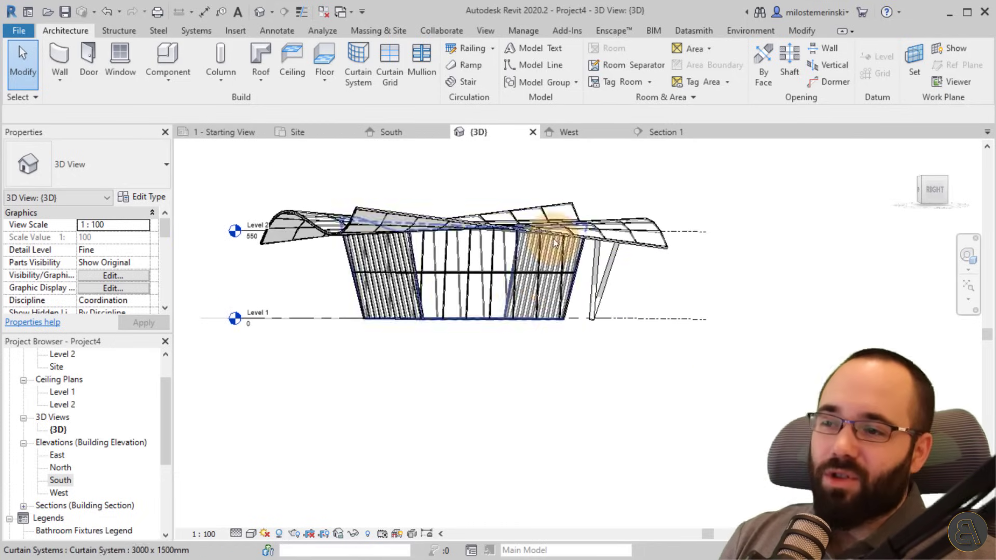
pyautogui.keyDown('shift'); pyautogui.moveTo(369, 376); pyautogui.dragTo(700, 418, button='middle'); pyautogui.keyUp('shift')
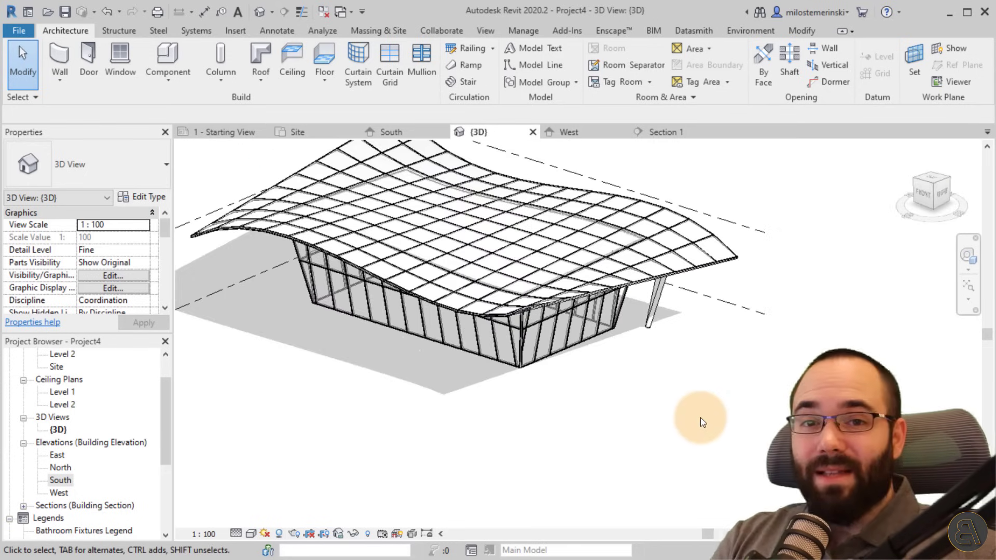
pyautogui.keyDown('shift'); pyautogui.moveTo(698, 415); pyautogui.dragTo(630, 441, button='middle'); pyautogui.keyUp('shift')
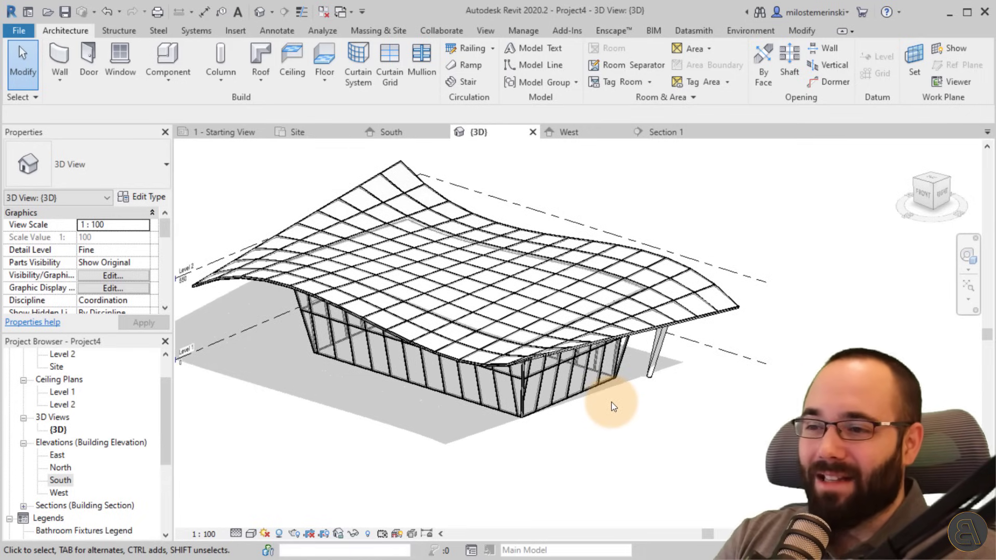